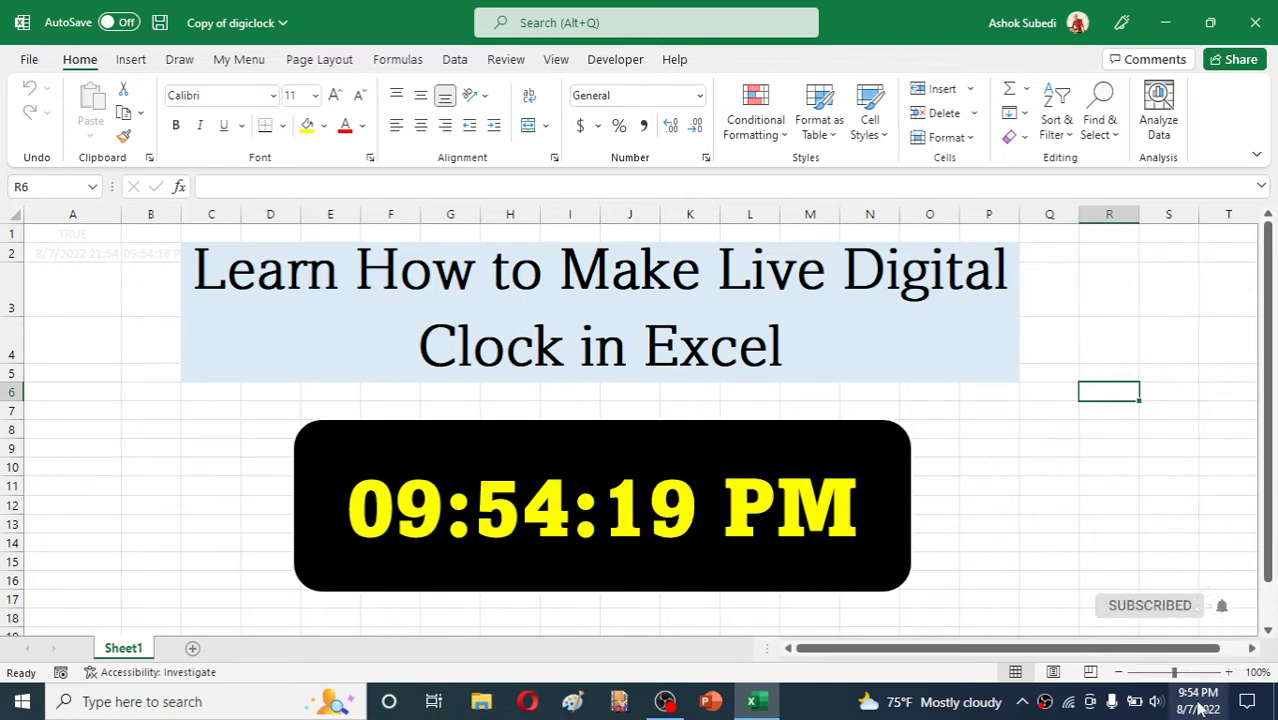
# Close the clock demo workbook, answering the save prompt.
pyautogui.moveTo(1196, 708)
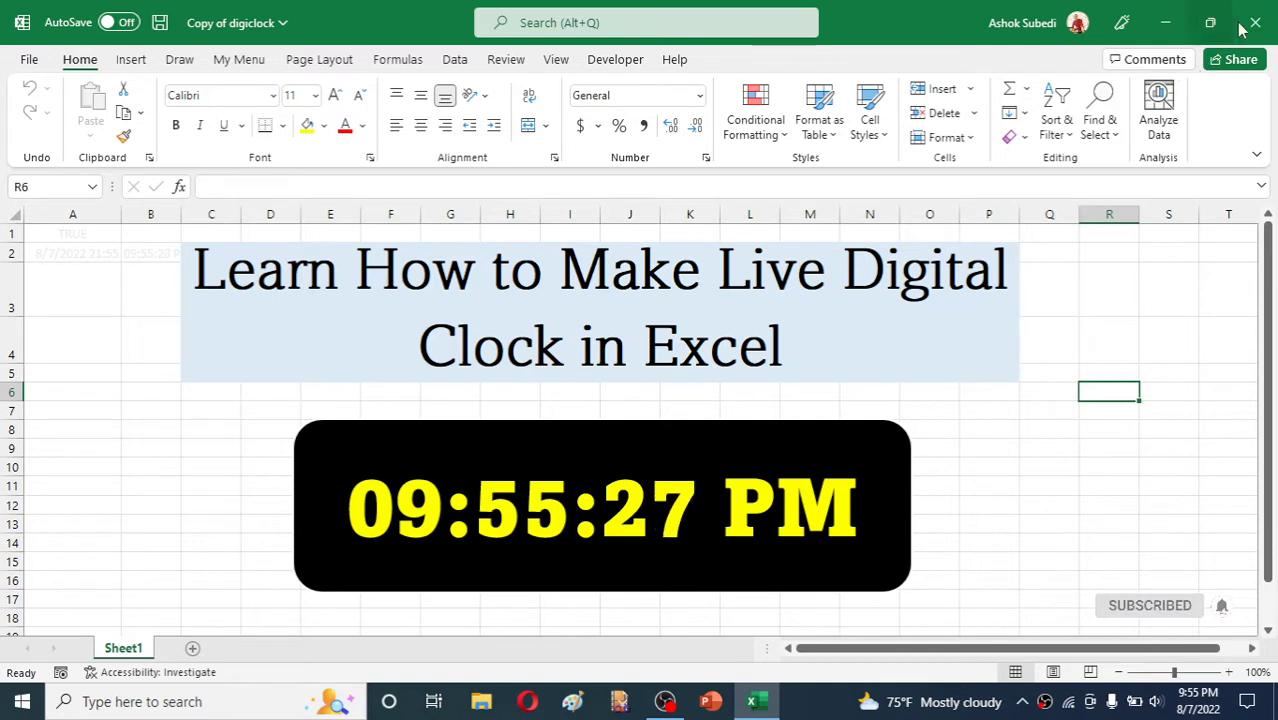
pyautogui.click(1258, 24)
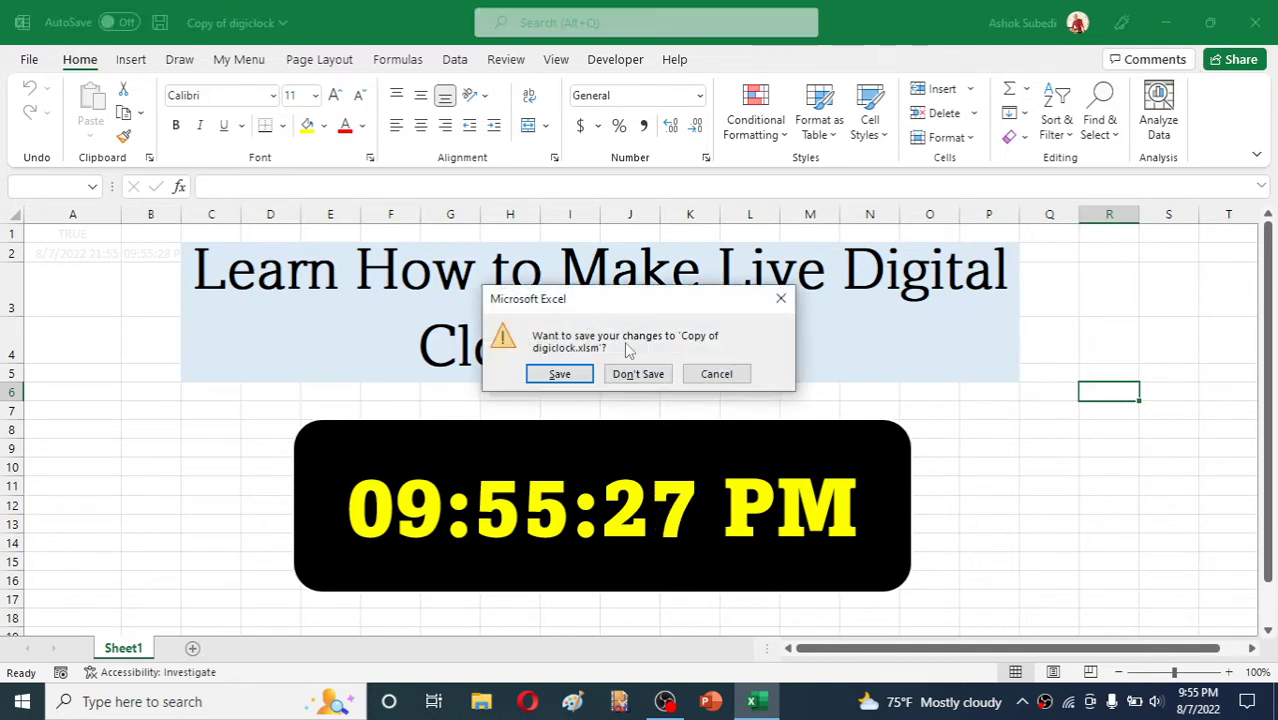
pyautogui.click(559, 373)
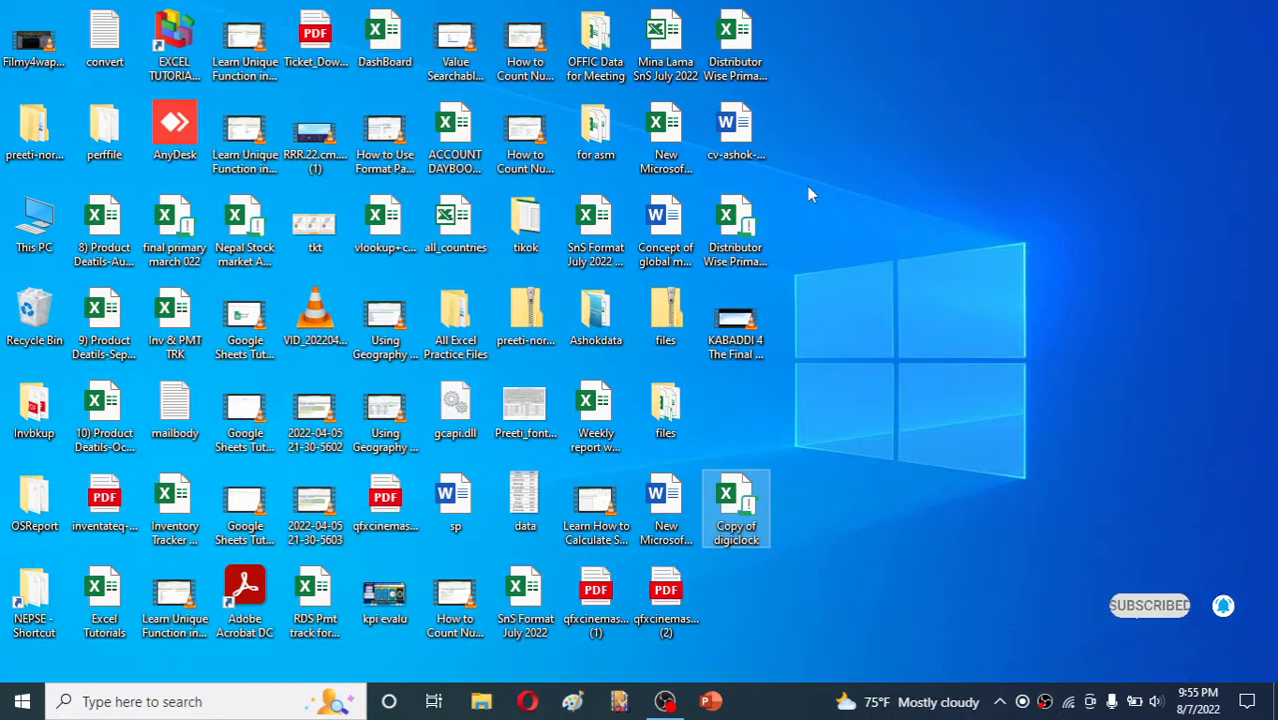
# Create a new Microsoft Excel Worksheet on the desktop named digiclock.
pyautogui.rightClick(808, 187)
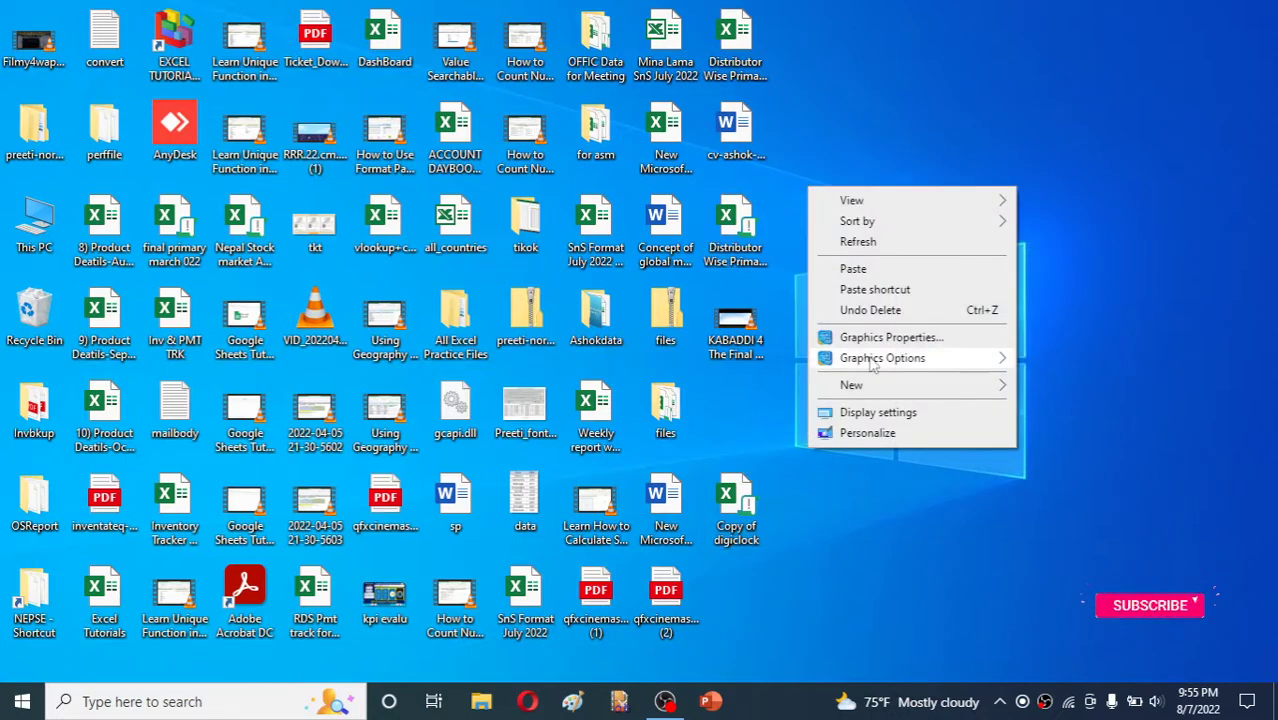
pyautogui.moveTo(871, 387)
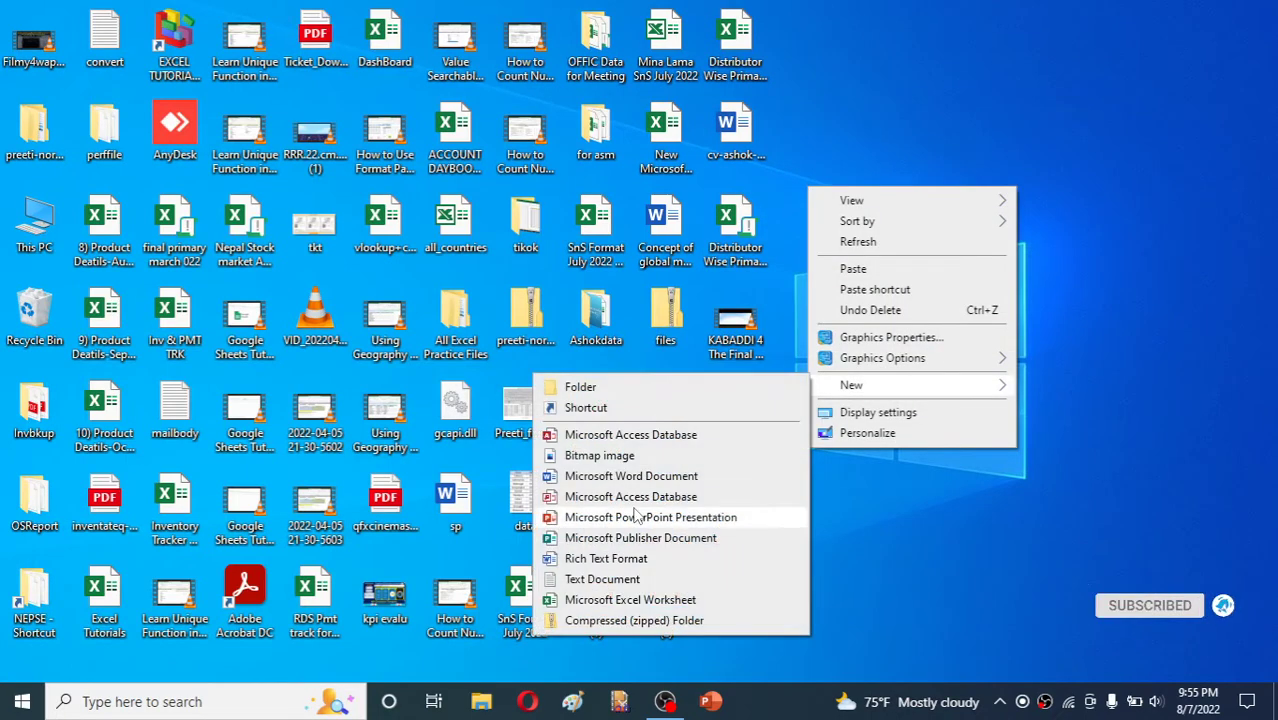
pyautogui.click(608, 600)
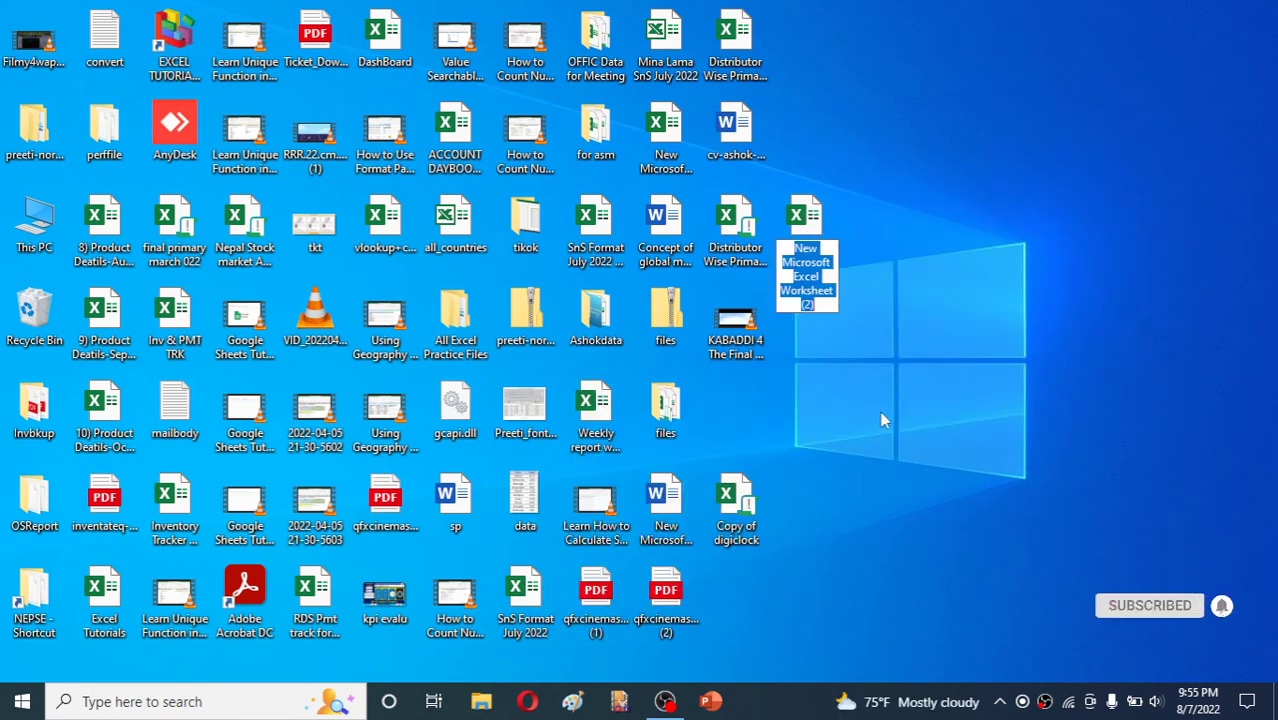
pyautogui.write('digi')
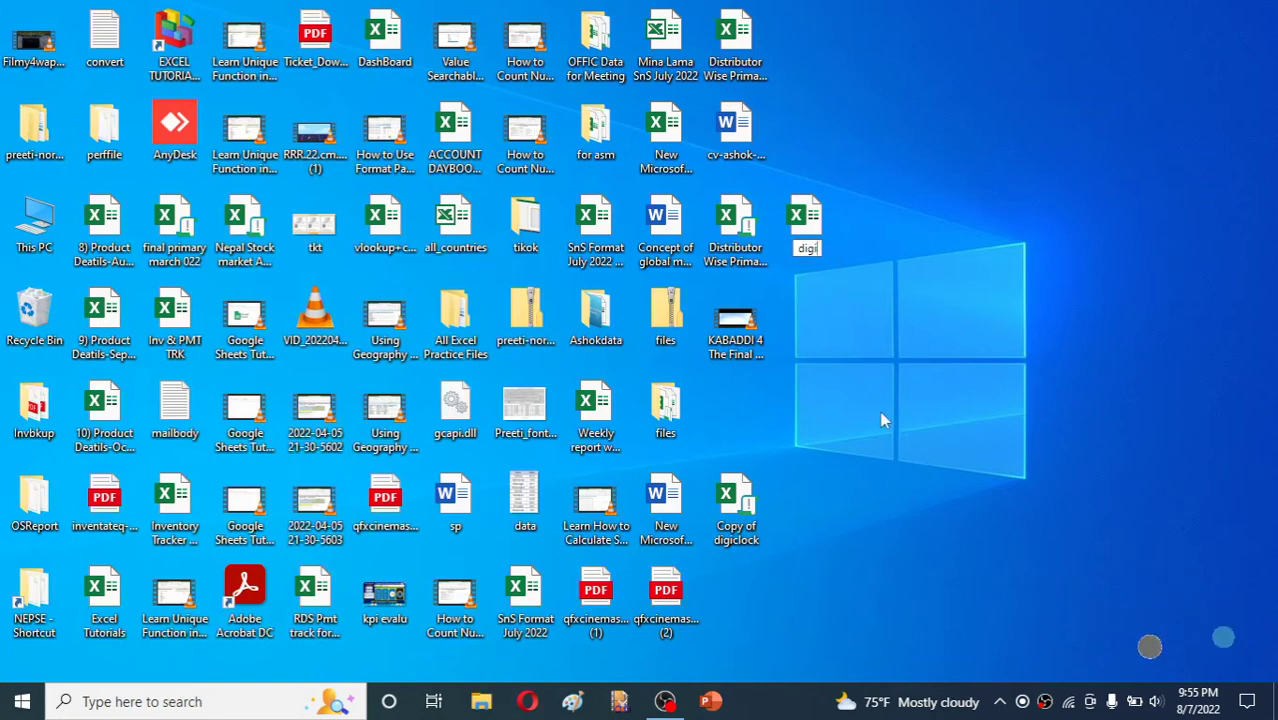
pyautogui.write('clock')
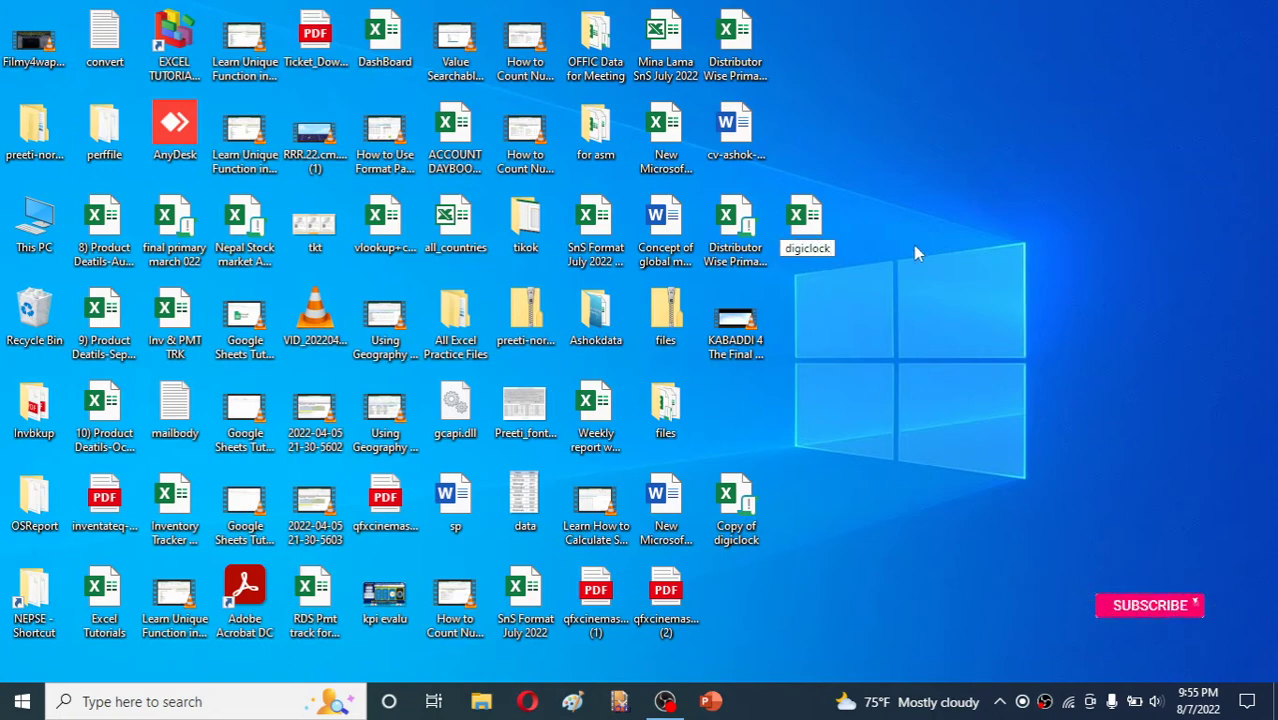
pyautogui.press('Return')
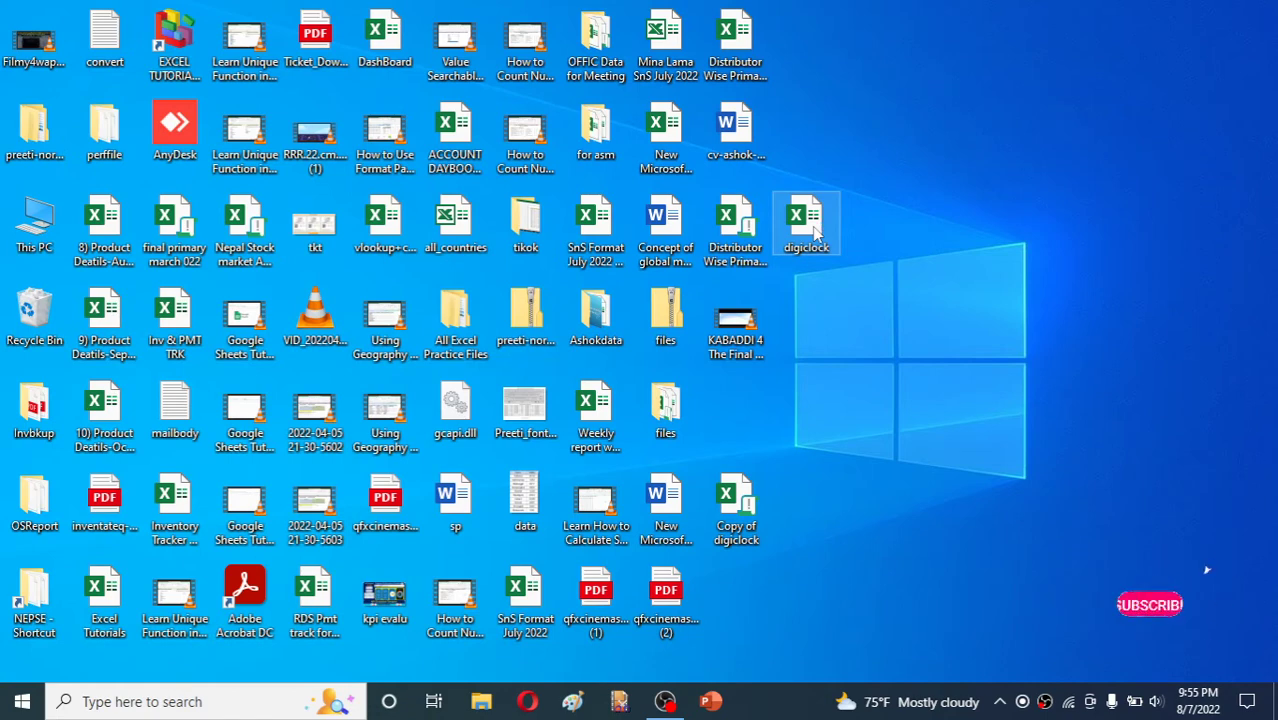
# Open the blank digiclock workbook from the desktop.
pyautogui.doubleClick(808, 225)
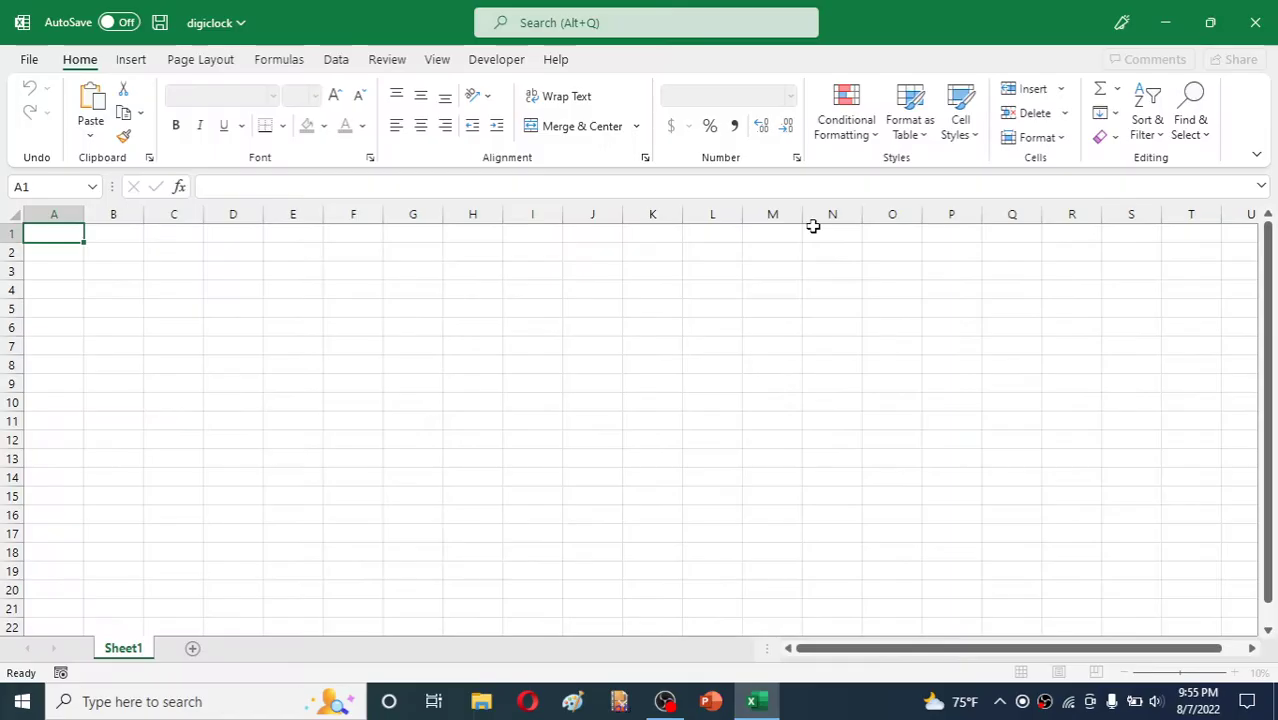
pyautogui.click(457, 351)
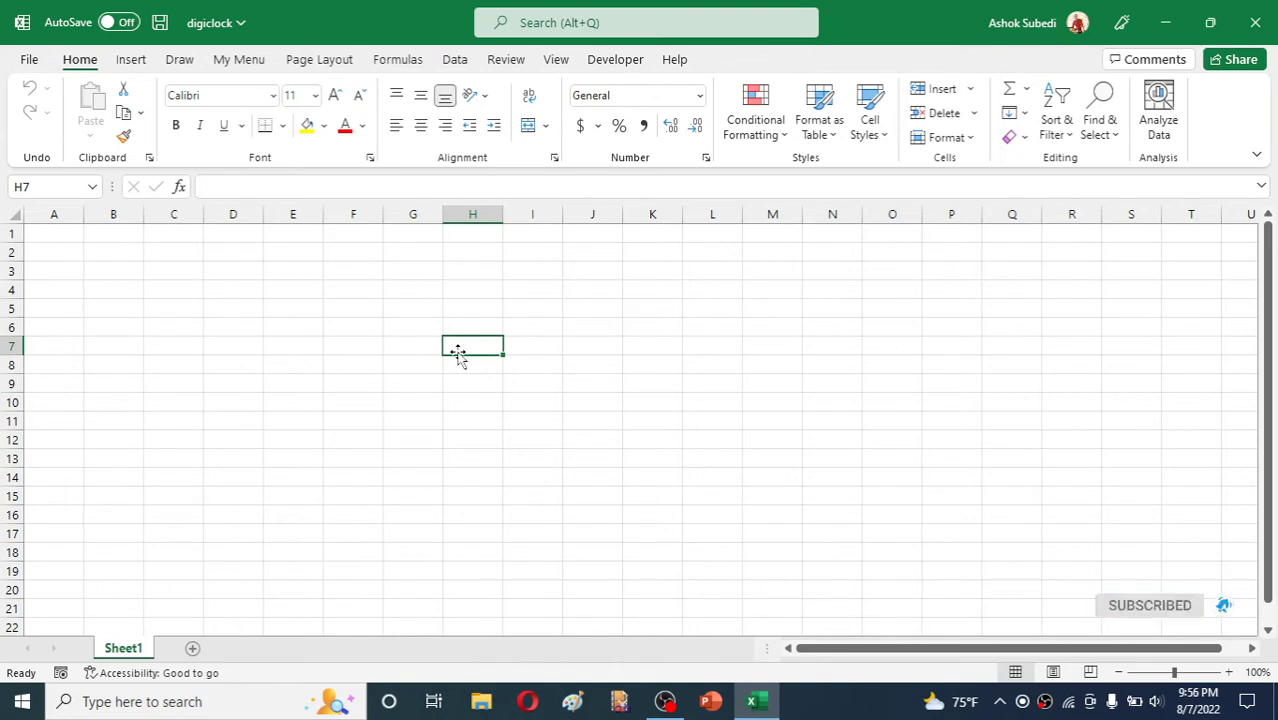
pyautogui.click(30, 62)
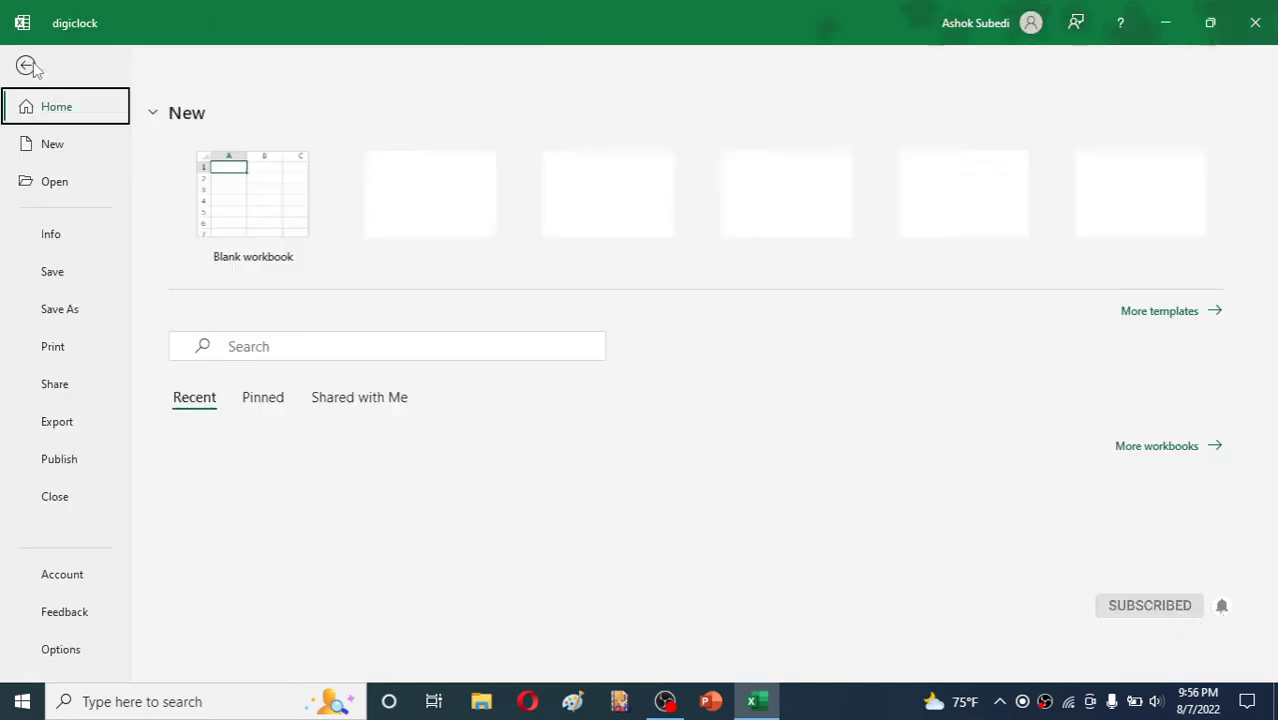
pyautogui.click(28, 66)
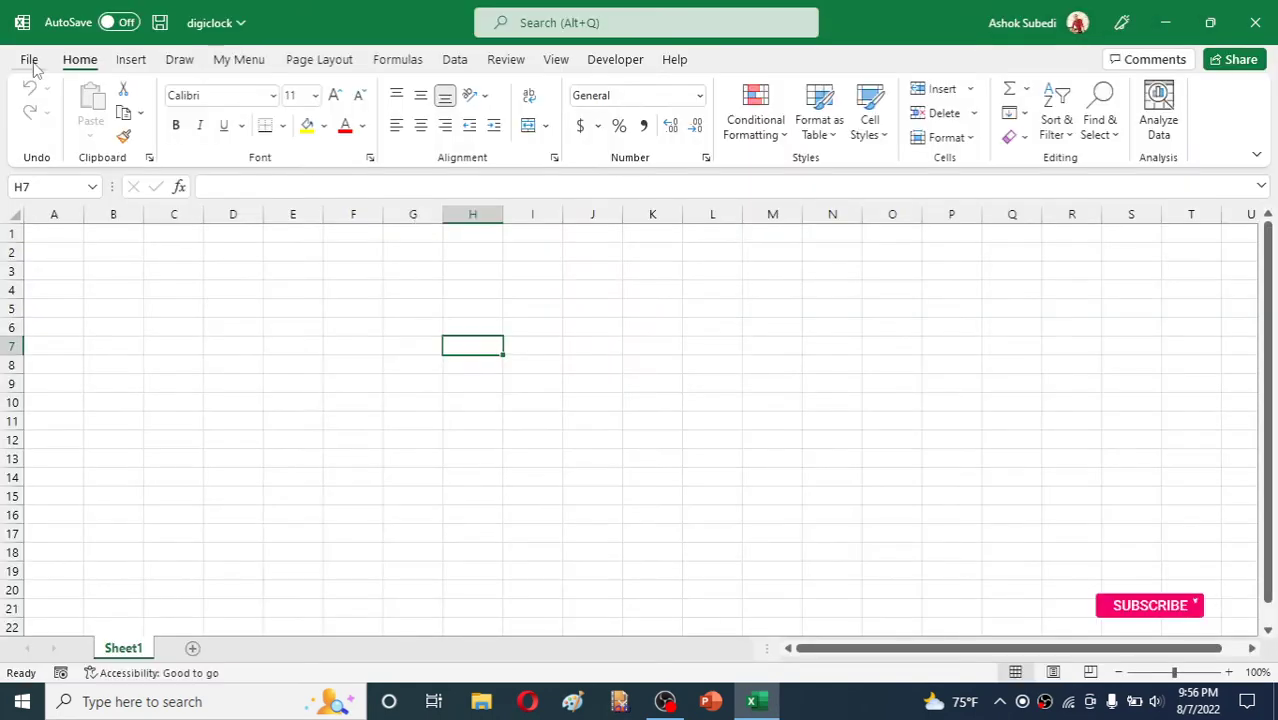
# Save it to the Desktop as an Excel Macro-Enabled Workbook (*.xlsm).
pyautogui.click(30, 62)
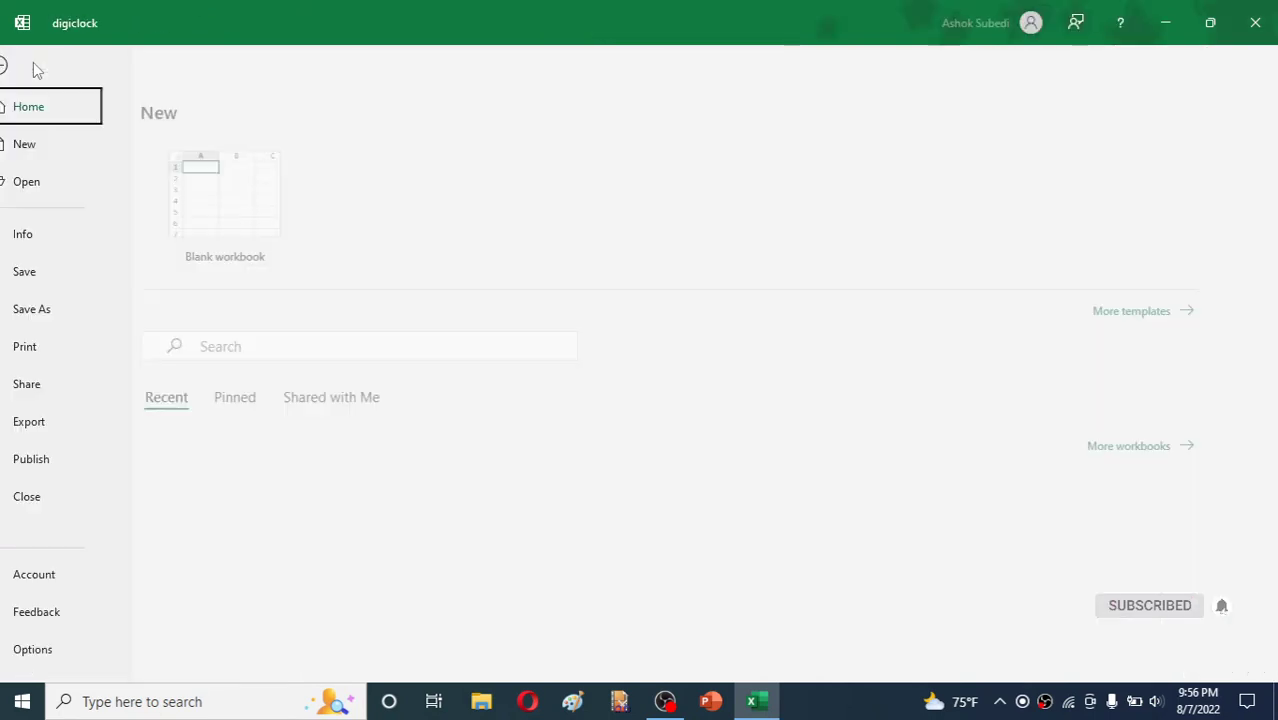
pyautogui.click(79, 304)
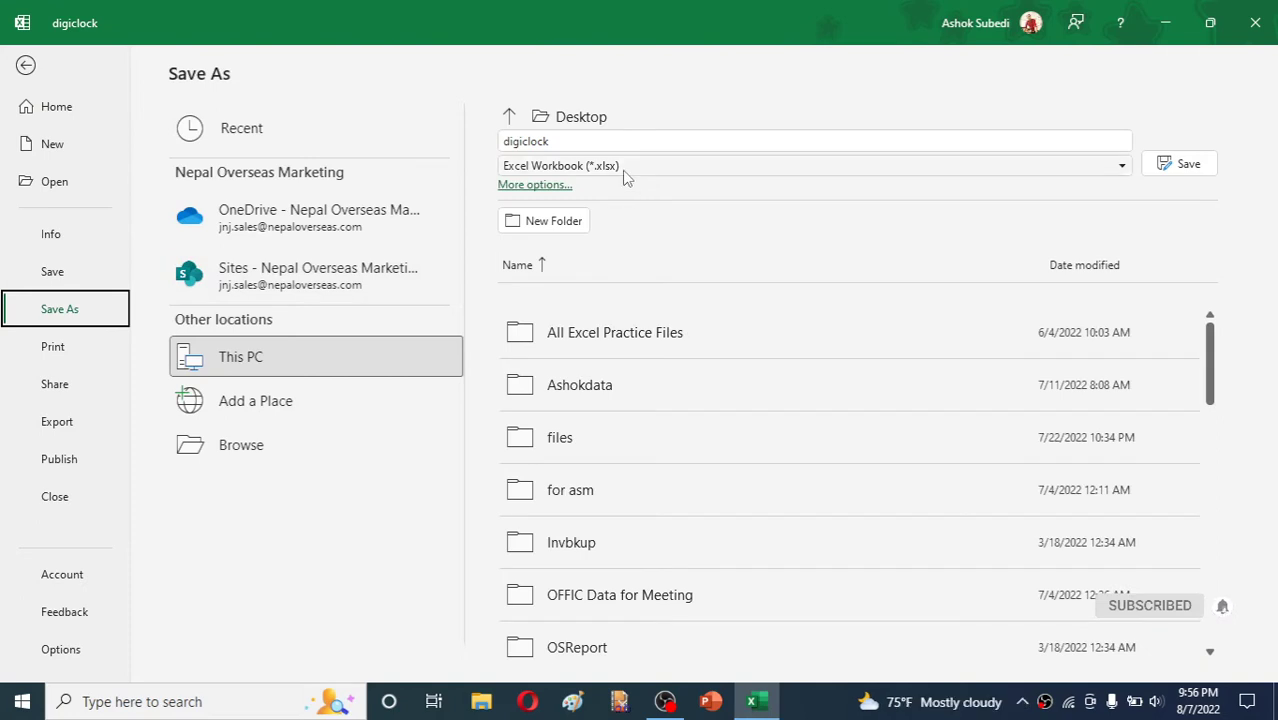
pyautogui.click(621, 166)
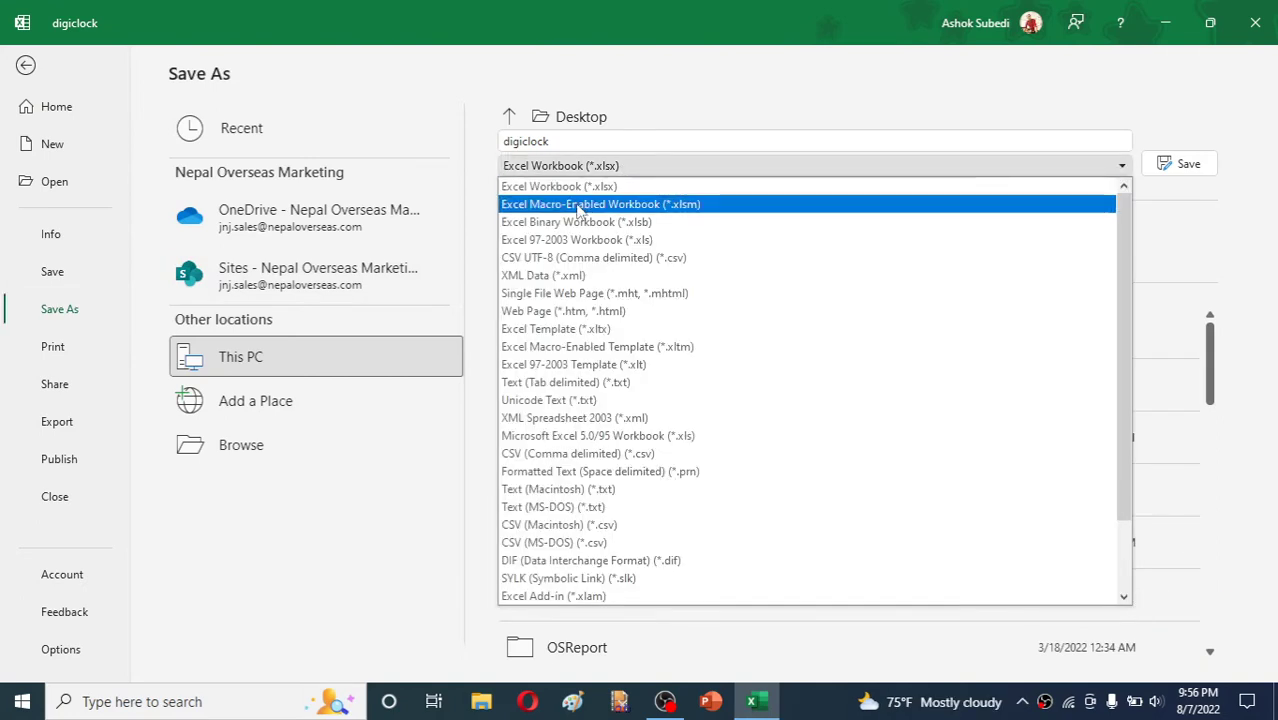
pyautogui.click(618, 206)
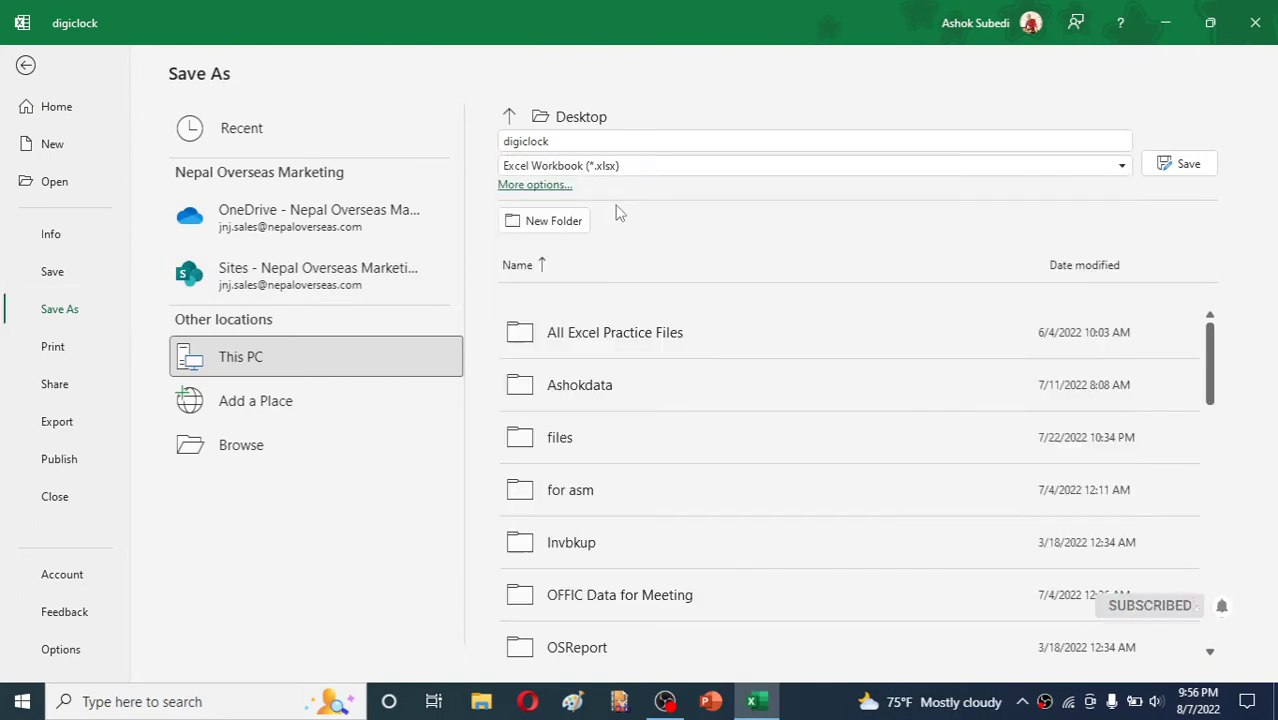
pyautogui.click(1166, 164)
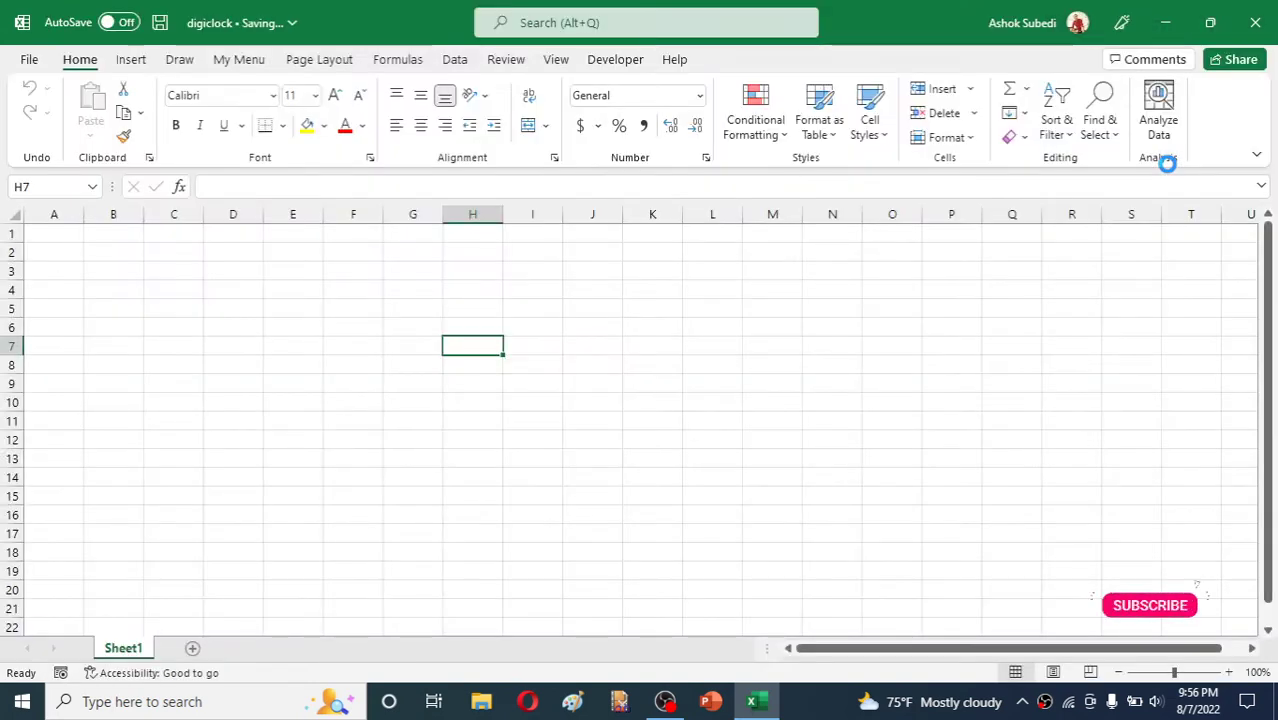
# Close Excel and reopen the digiclock .xlsm file from its desktop icon.
pyautogui.click(1258, 22)
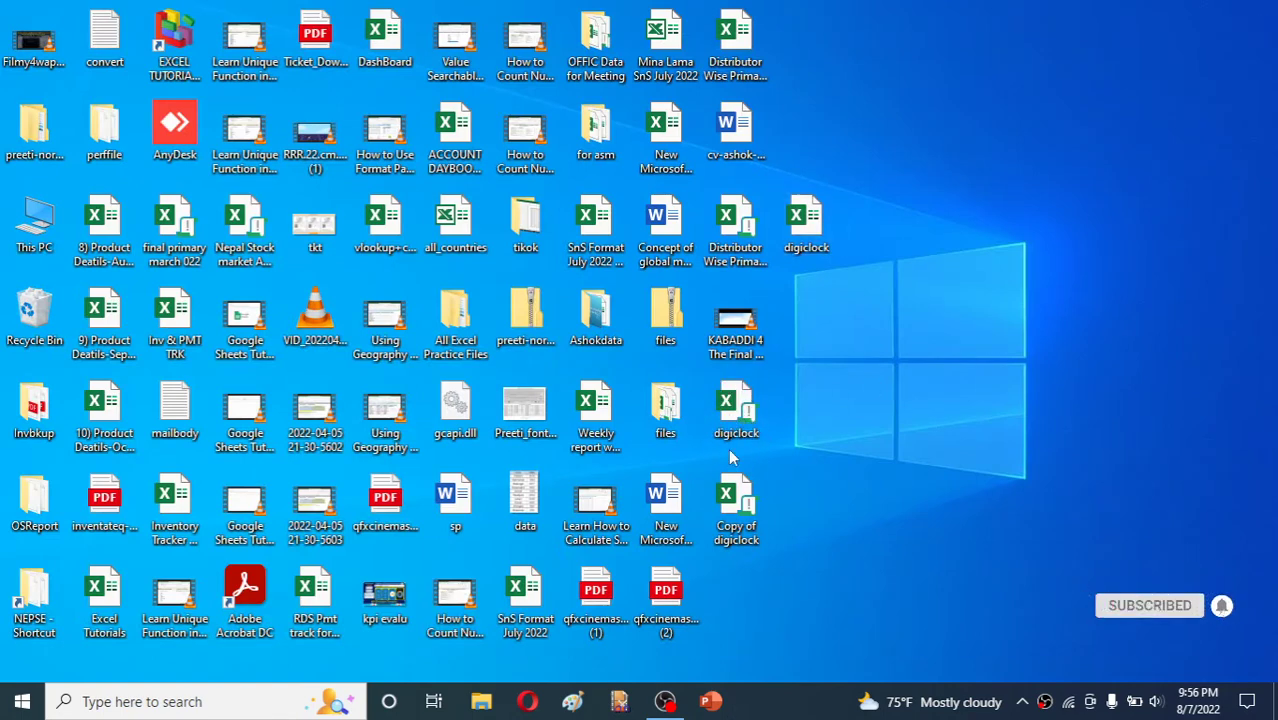
pyautogui.doubleClick(741, 408)
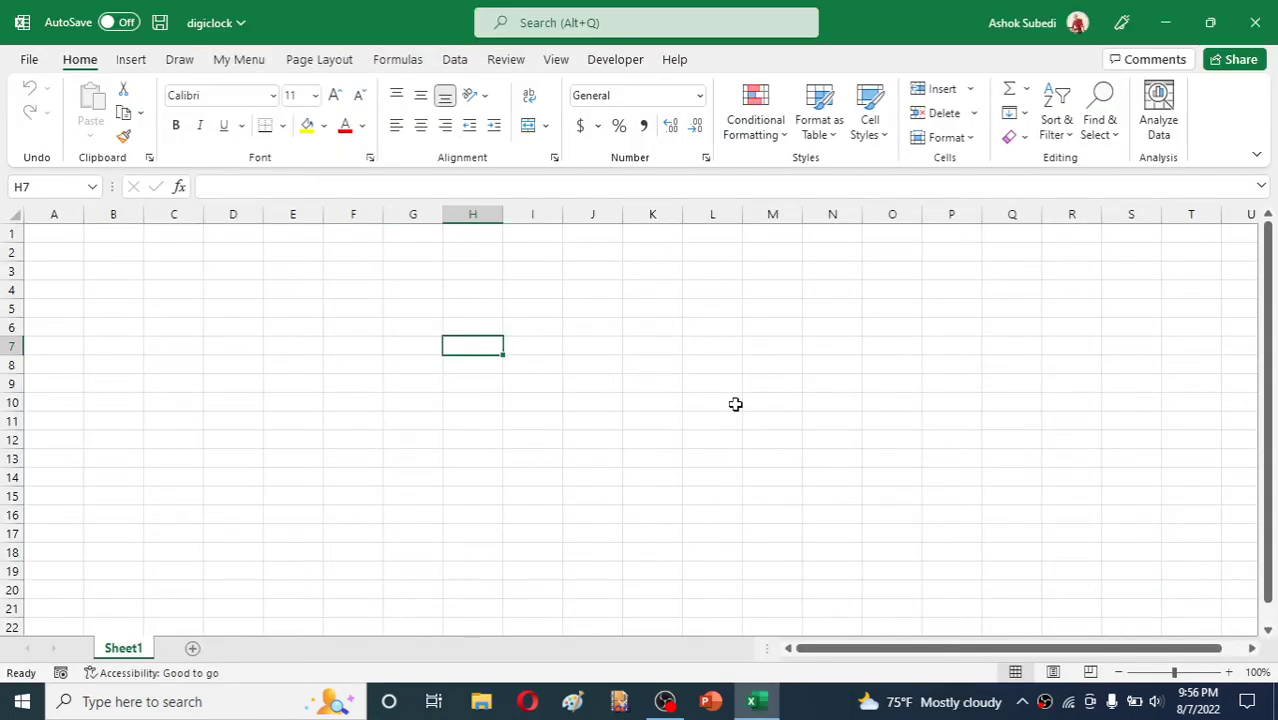
# Tick Developer under Main Tabs in Excel Options > Customize Ribbon to show the Developer tab.
pyautogui.click(567, 349)
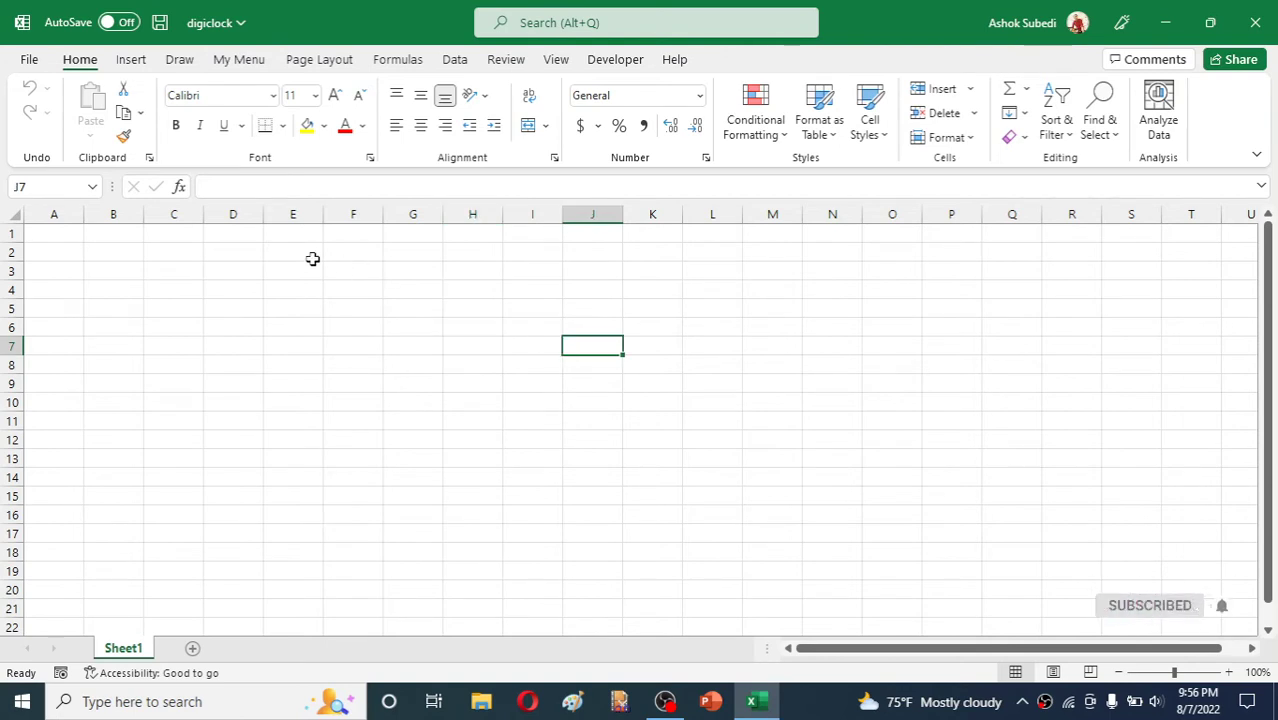
pyautogui.click(618, 62)
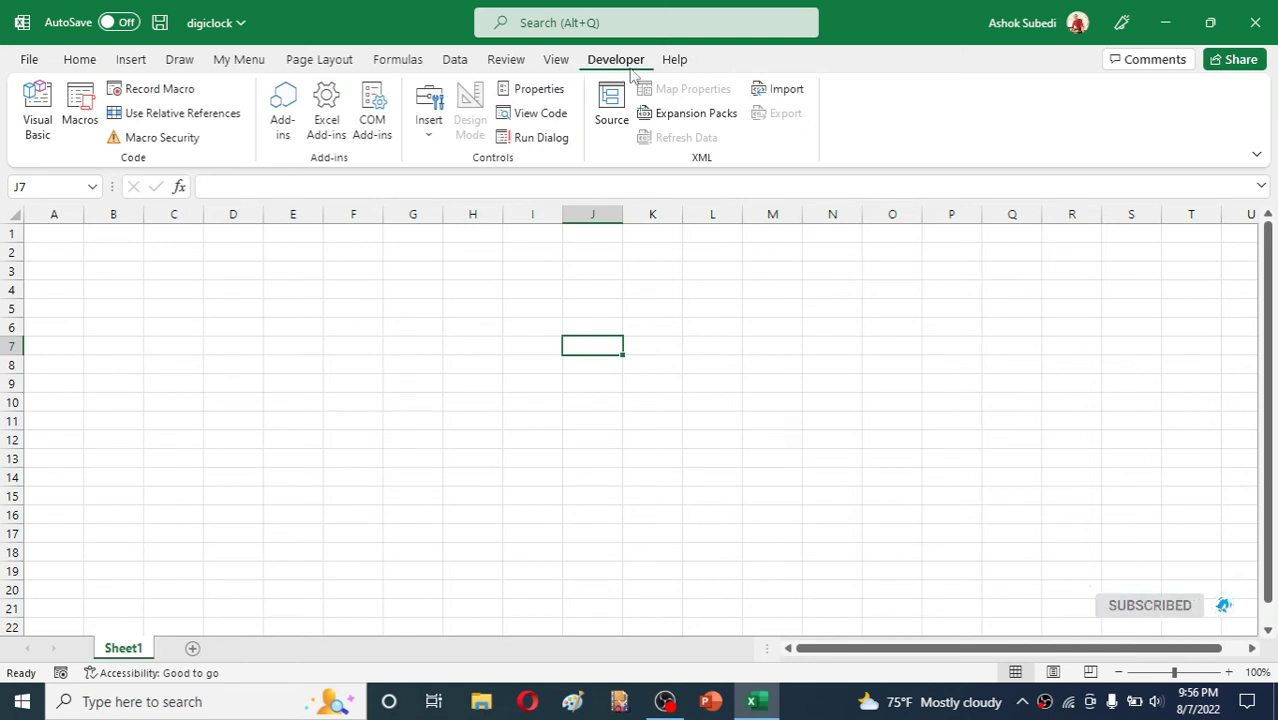
pyautogui.click(30, 62)
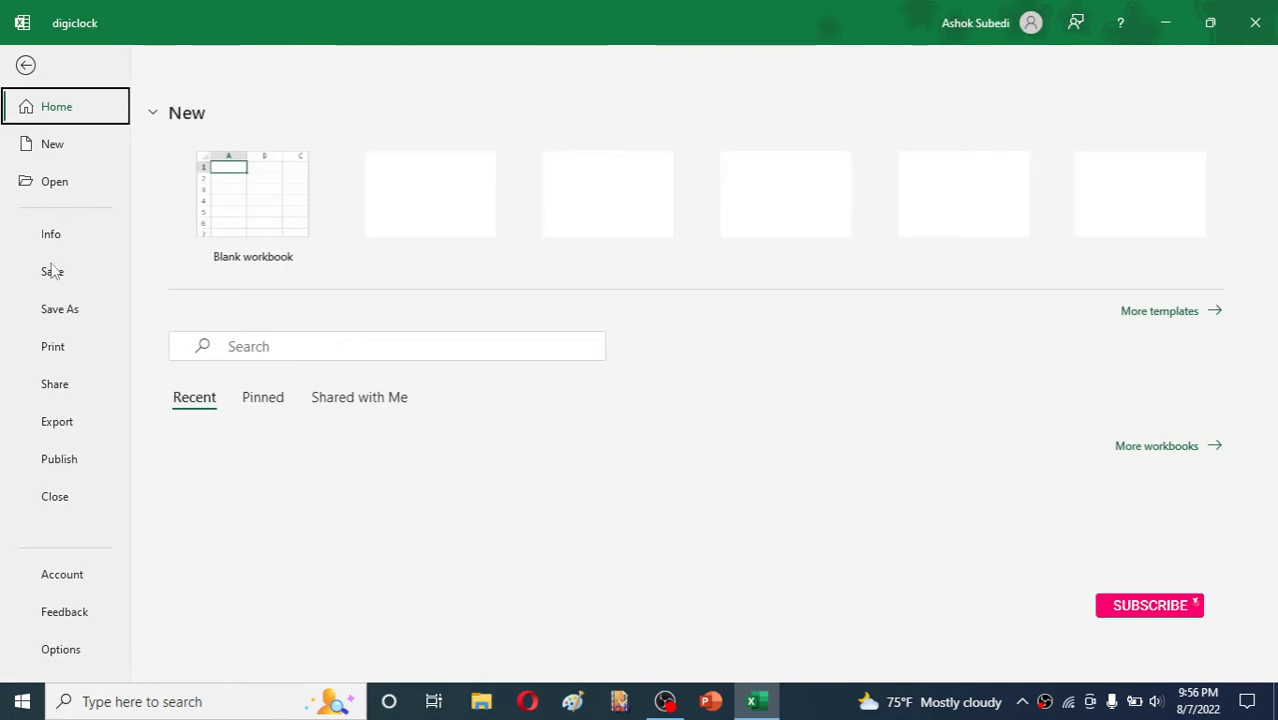
pyautogui.click(61, 650)
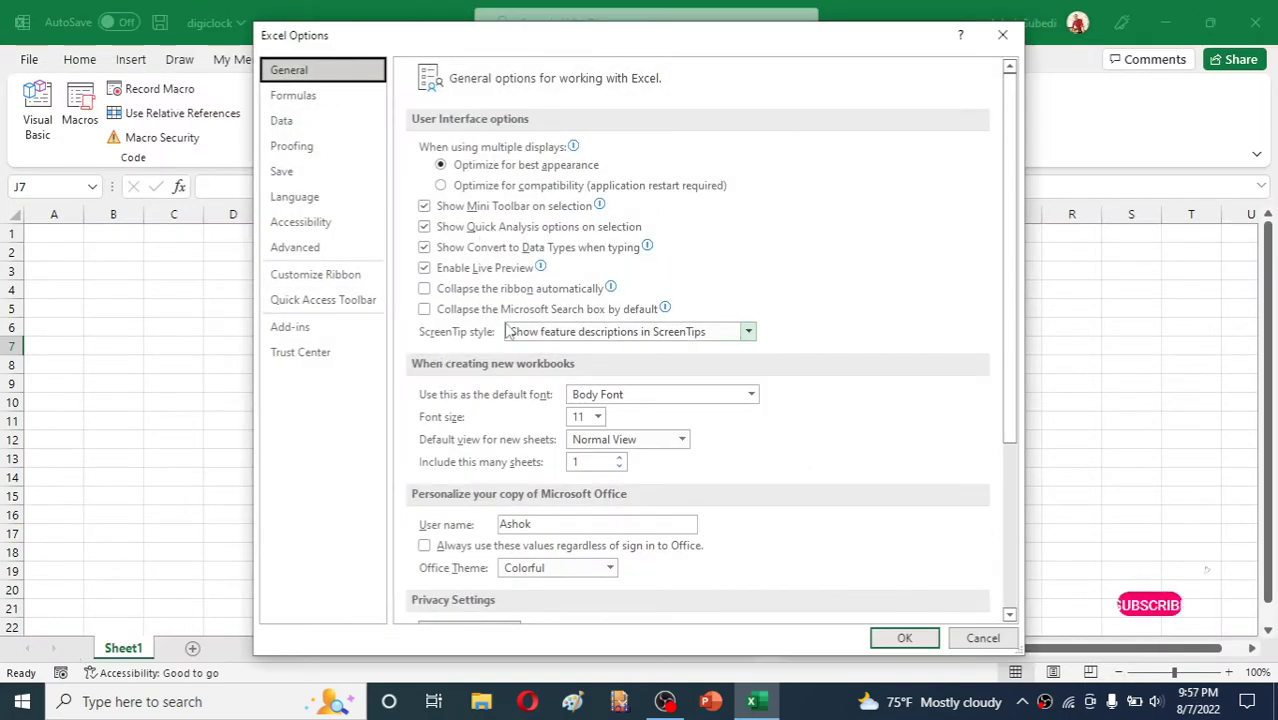
pyautogui.click(310, 280)
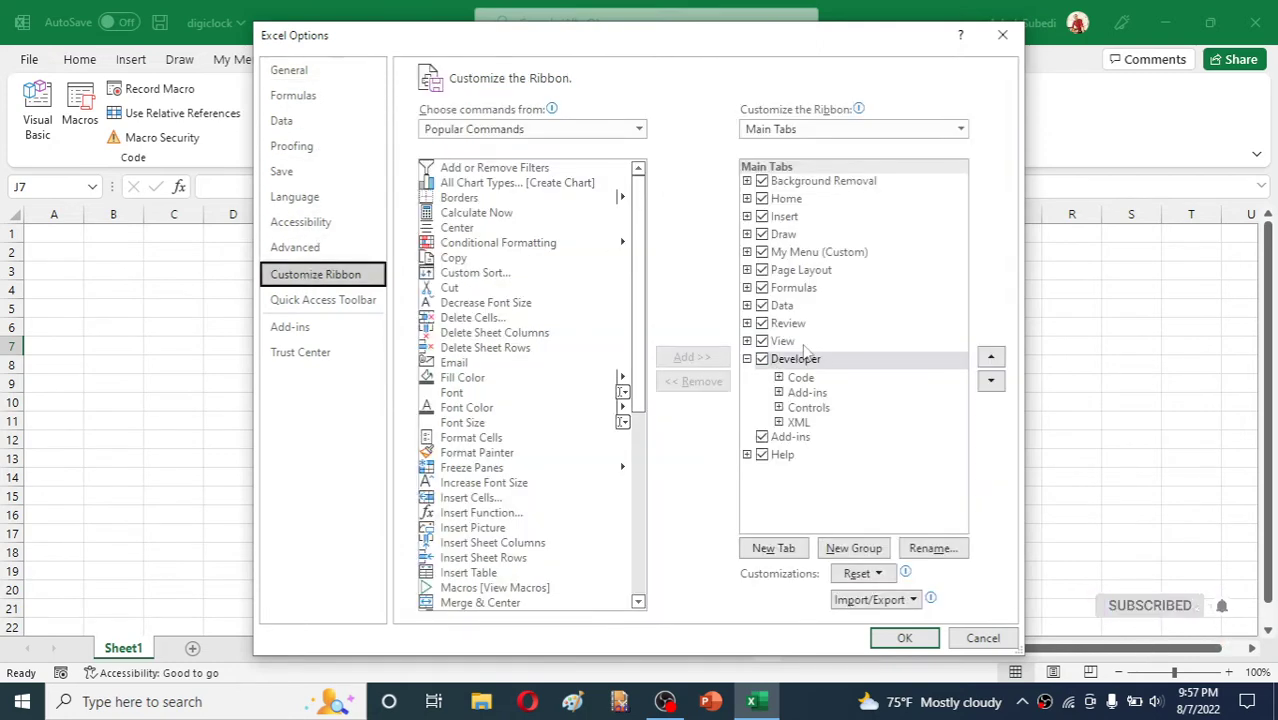
pyautogui.click(763, 361)
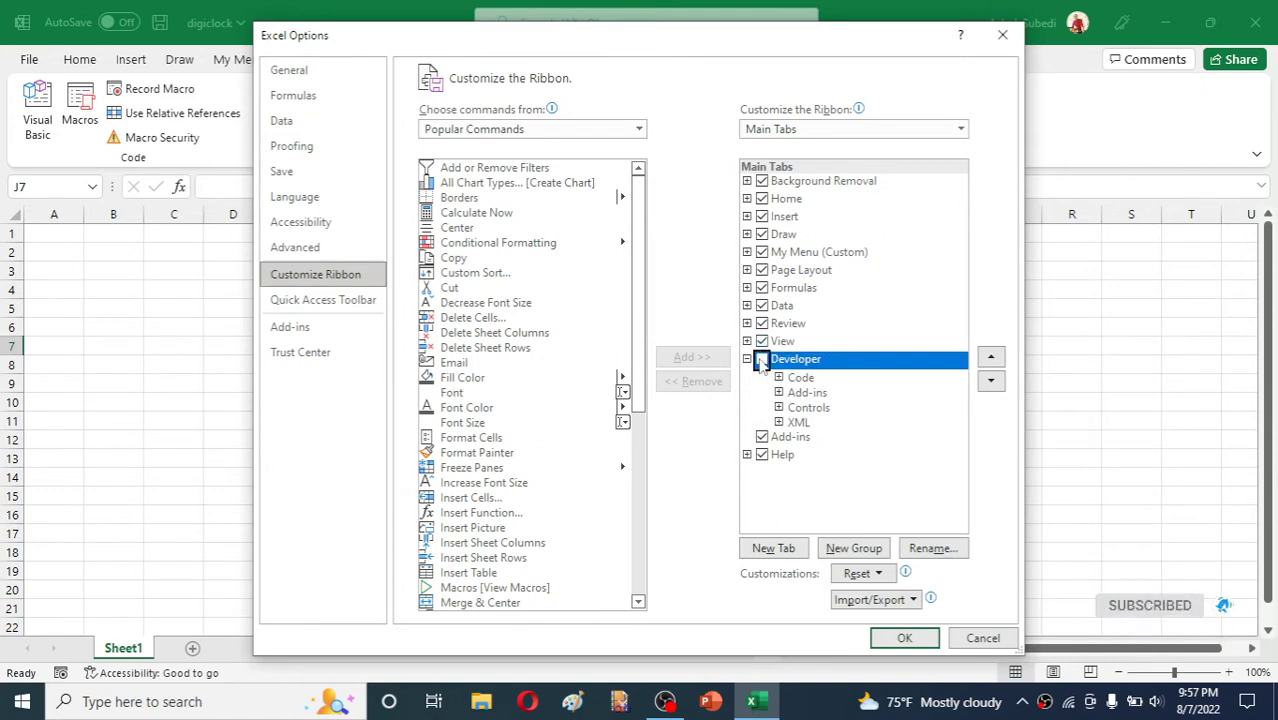
pyautogui.click(903, 638)
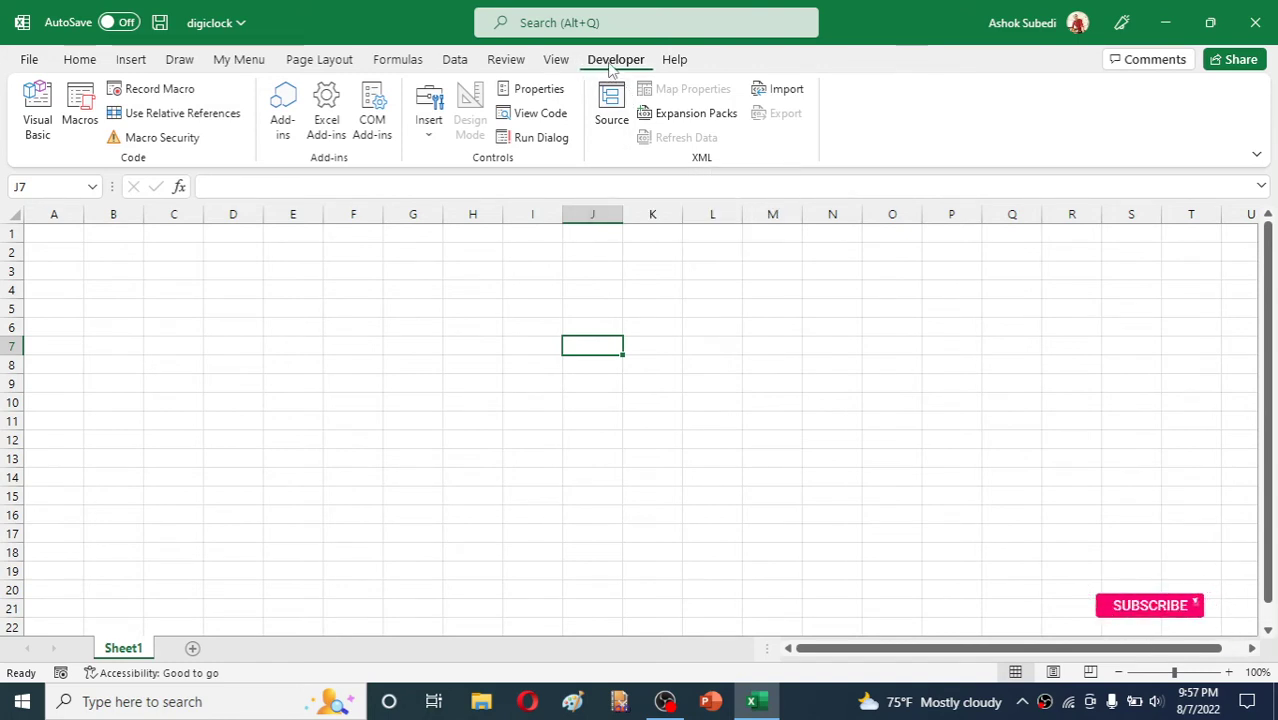
# Launch Visual Basic and open the Sheet1 code window of digiclock.xlsm.
pyautogui.click(40, 118)
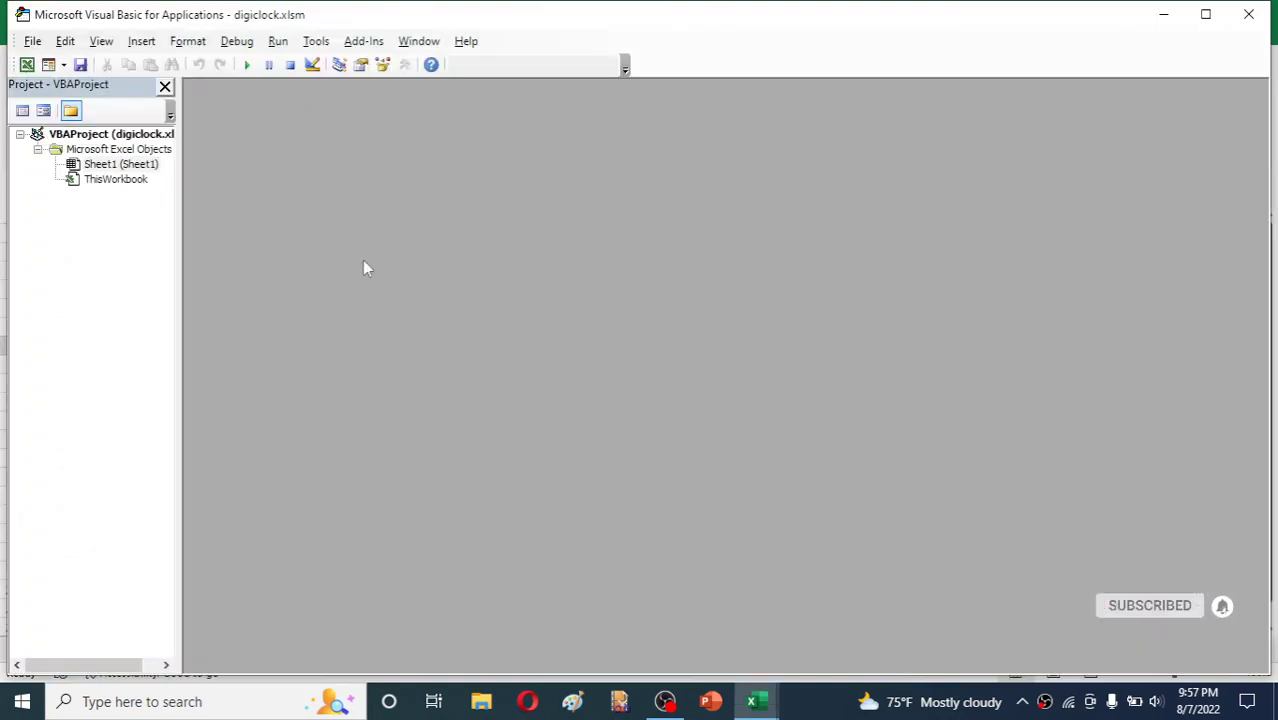
pyautogui.doubleClick(122, 166)
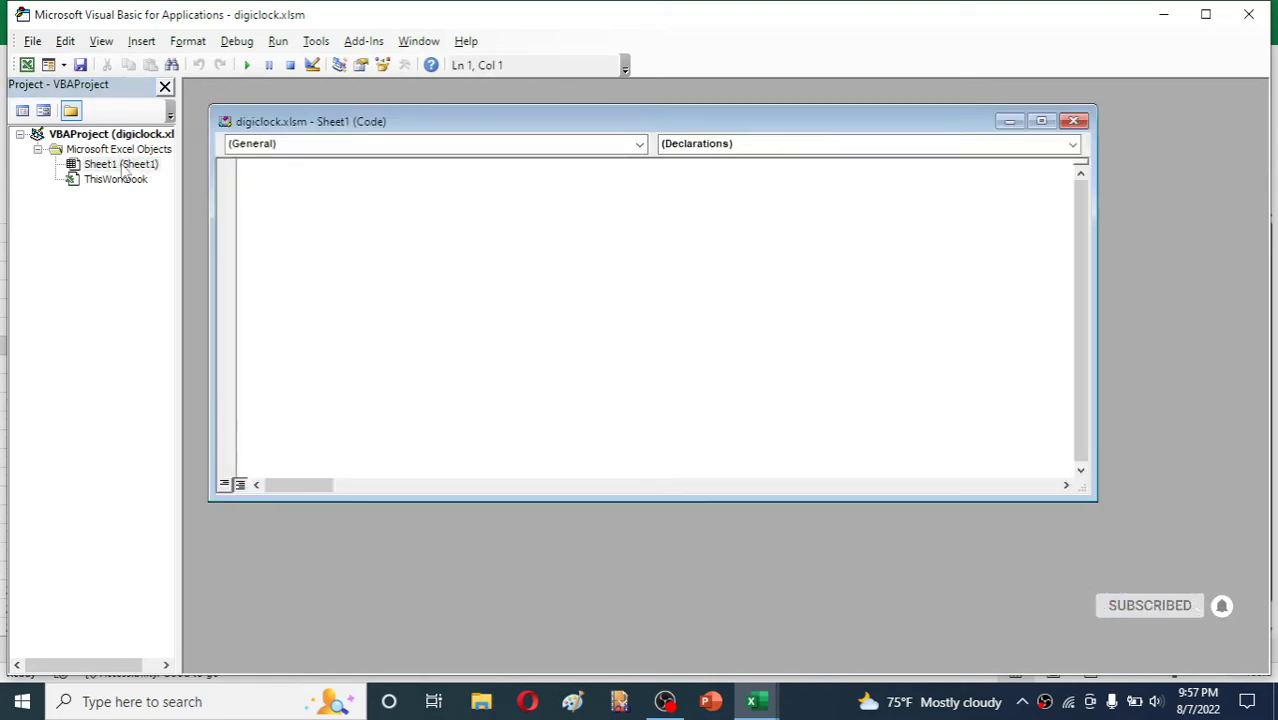
pyautogui.moveTo(438, 113); pyautogui.dragTo(464, 145)
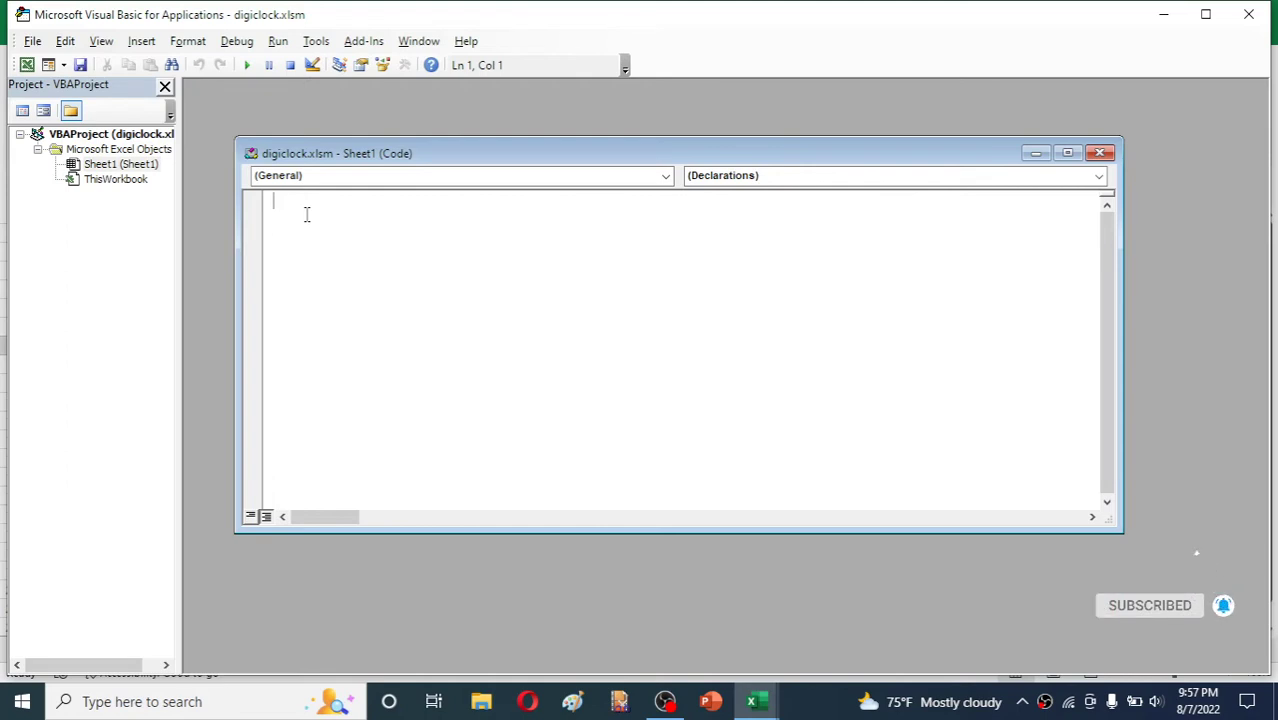
# Write Sub digiclock() with Range("A1") = Not Range("A1") and Do While Range("A1") = True.
pyautogui.write('Sub ')
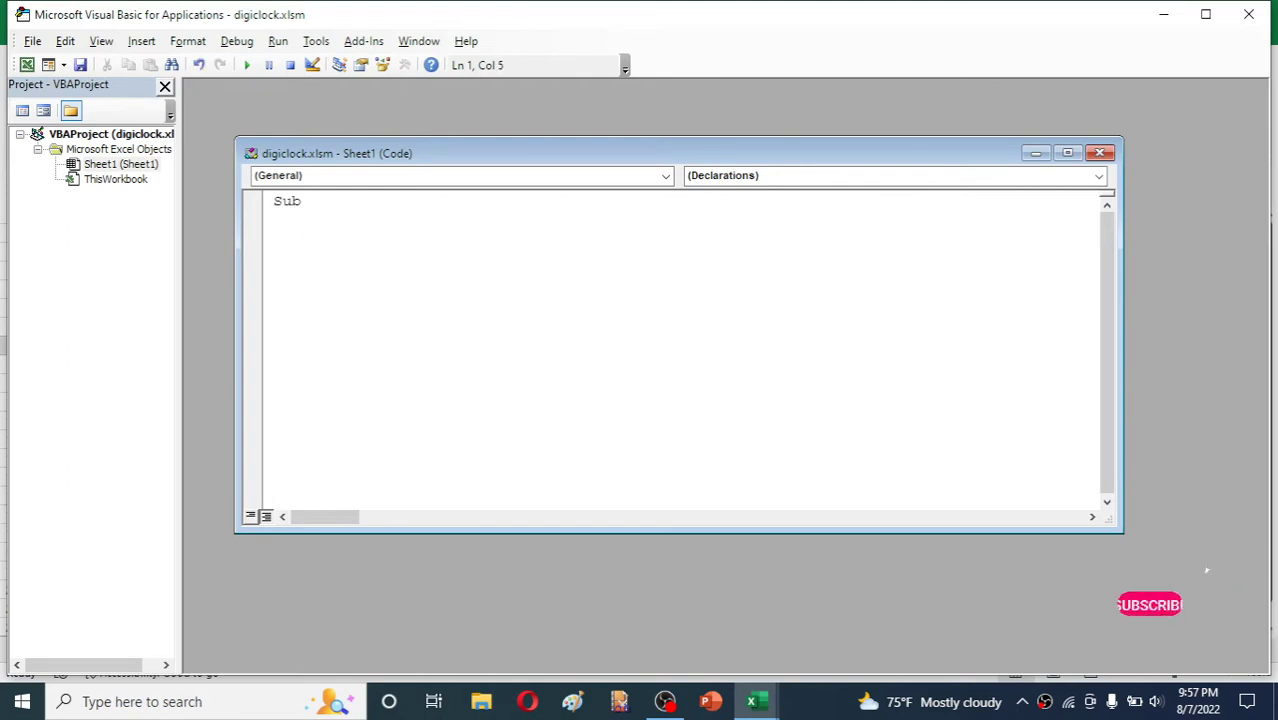
pyautogui.write('dig')
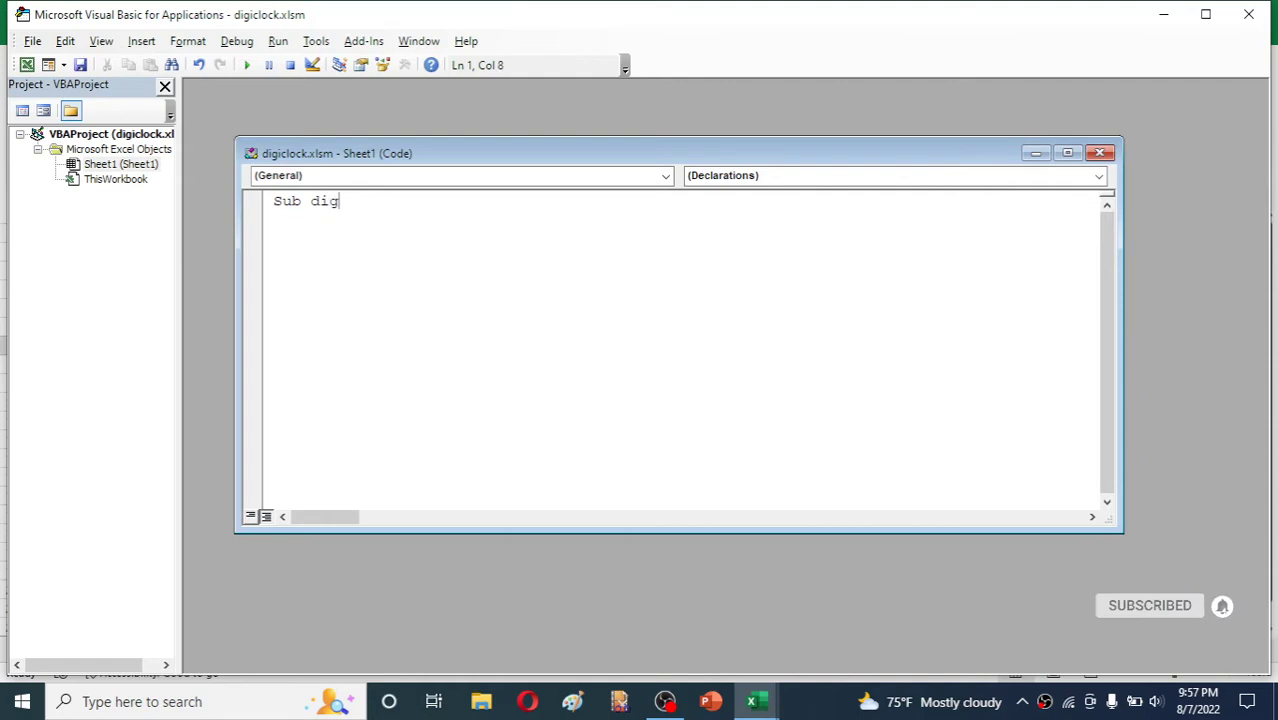
pyautogui.write('iclock(')
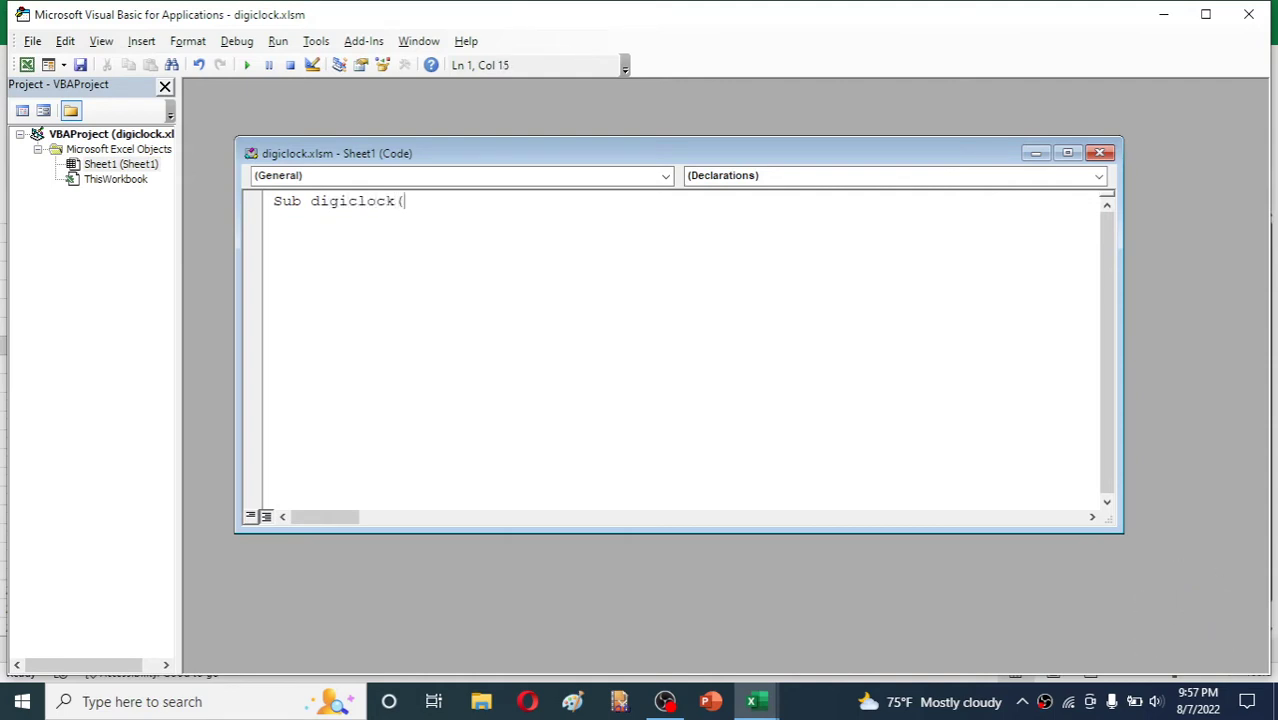
pyautogui.write(')')
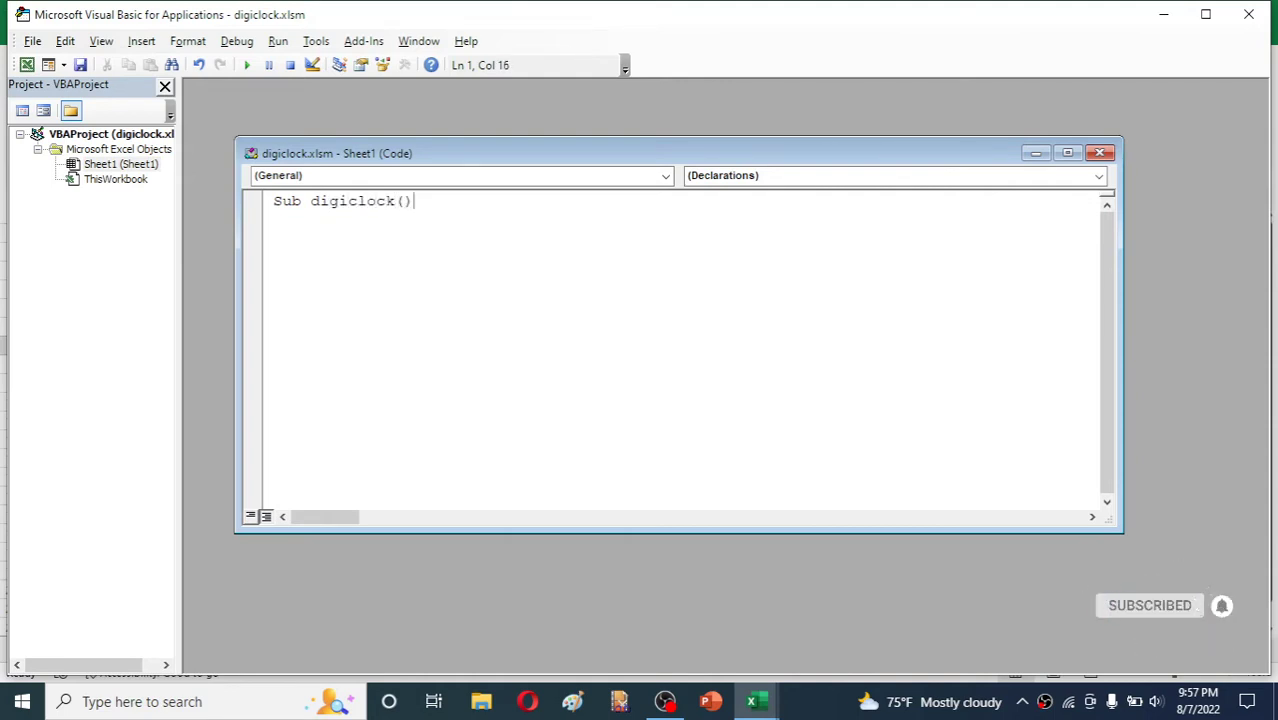
pyautogui.press('Return')
pyautogui.press('Return')
pyautogui.press('Return')
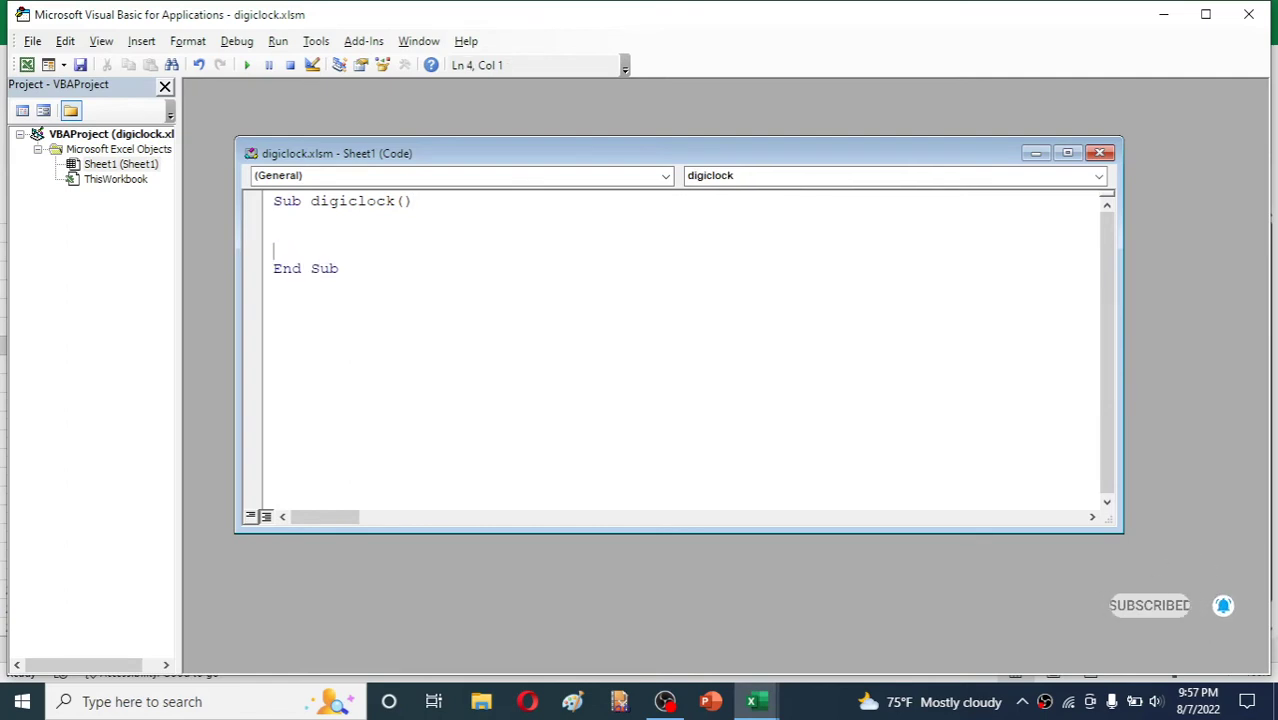
pyautogui.click(281, 221)
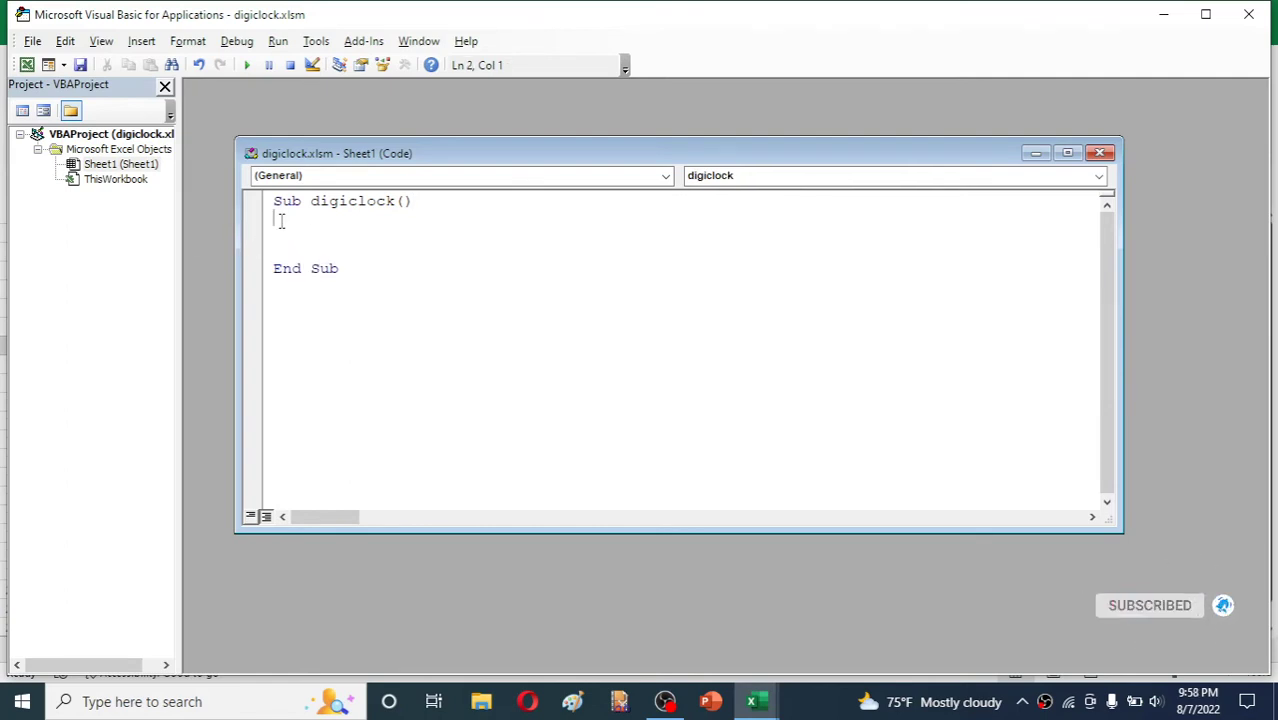
pyautogui.write('range')
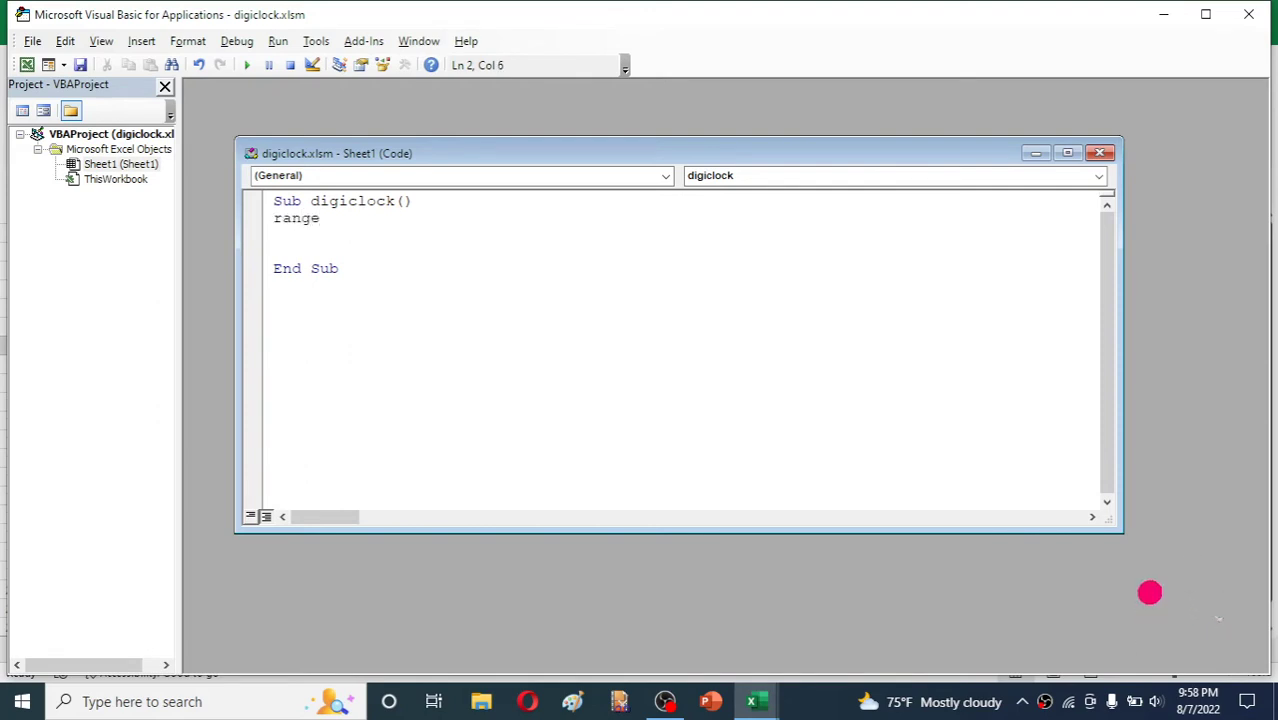
pyautogui.write('("')
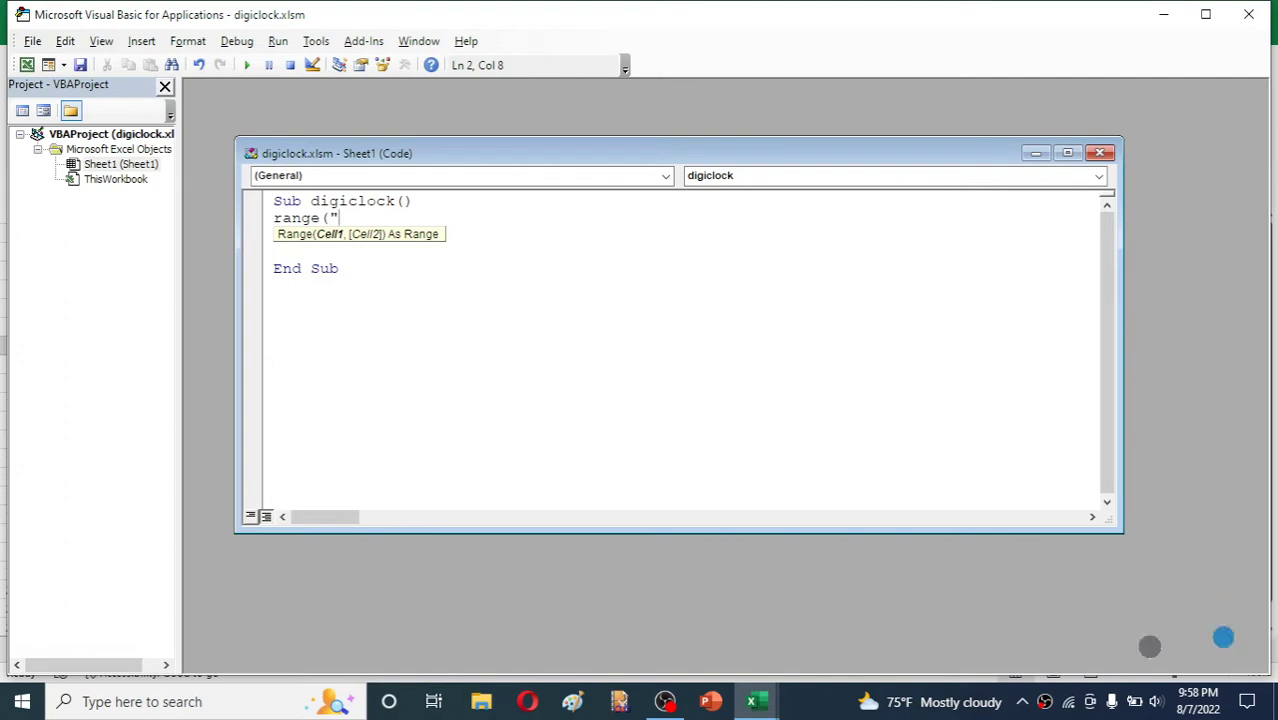
pyautogui.write('A1')
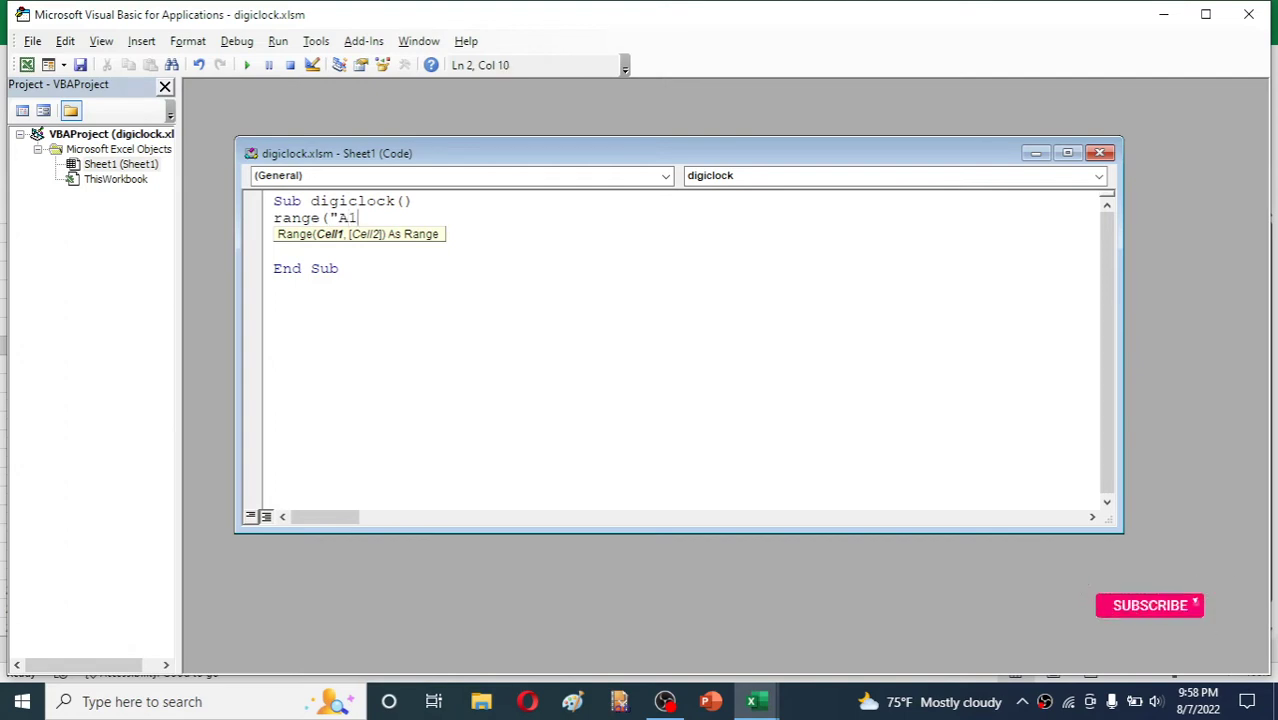
pyautogui.write('")')
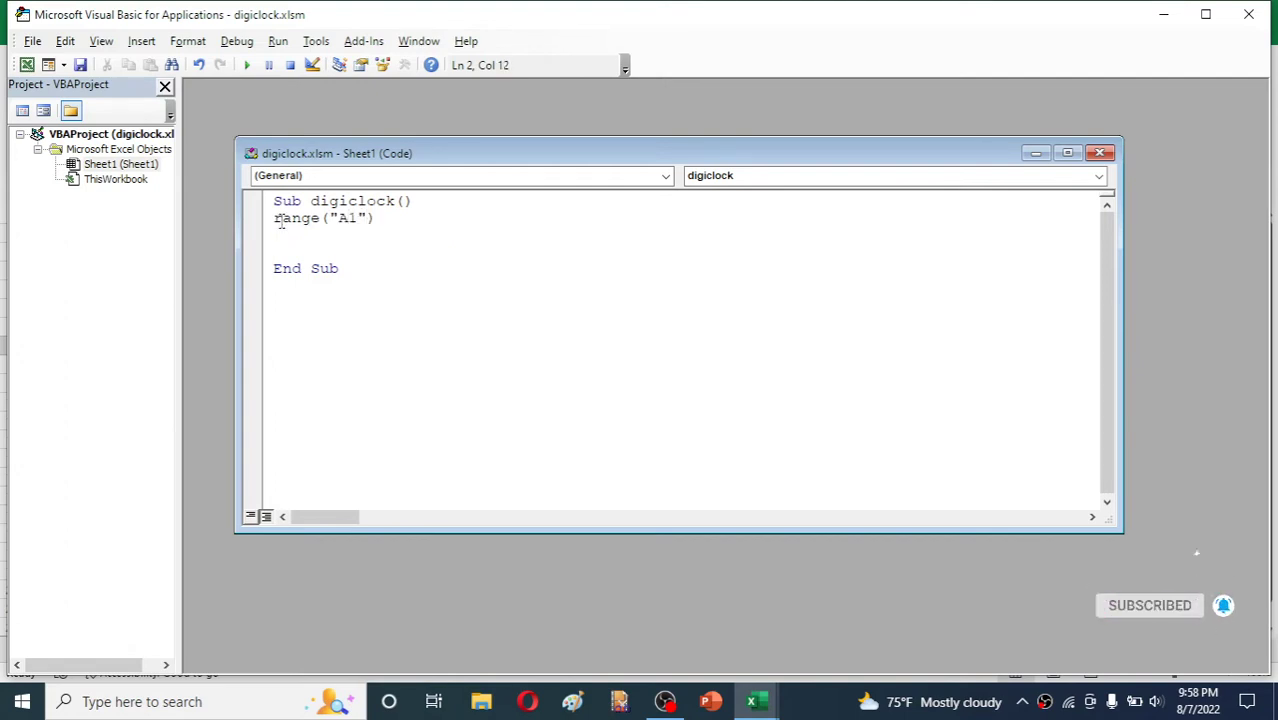
pyautogui.write('=')
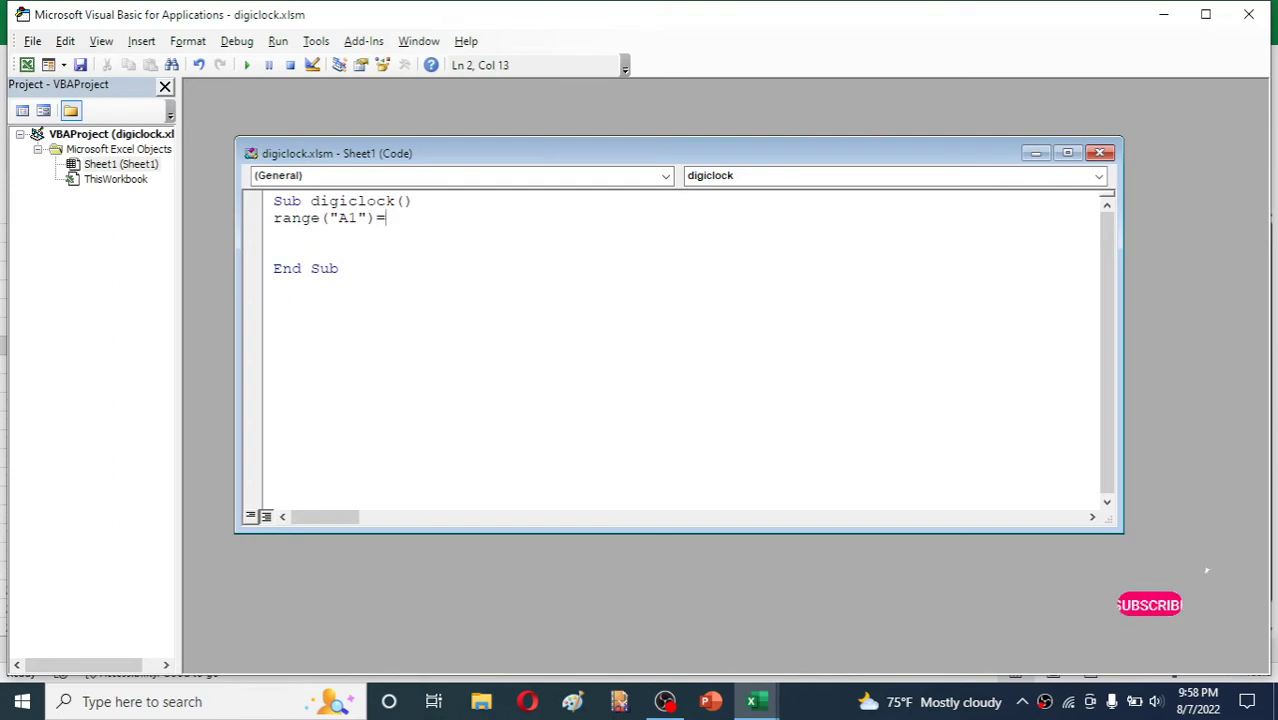
pyautogui.write('not ran')
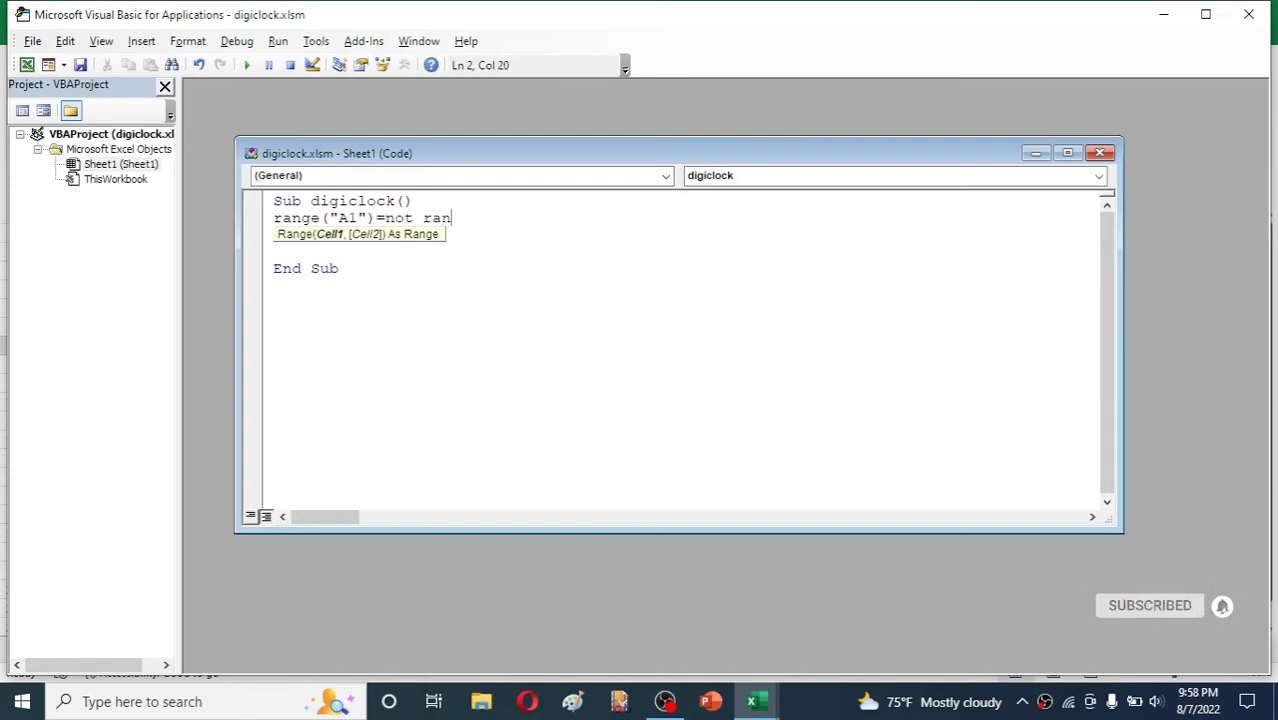
pyautogui.write('ge("A1')
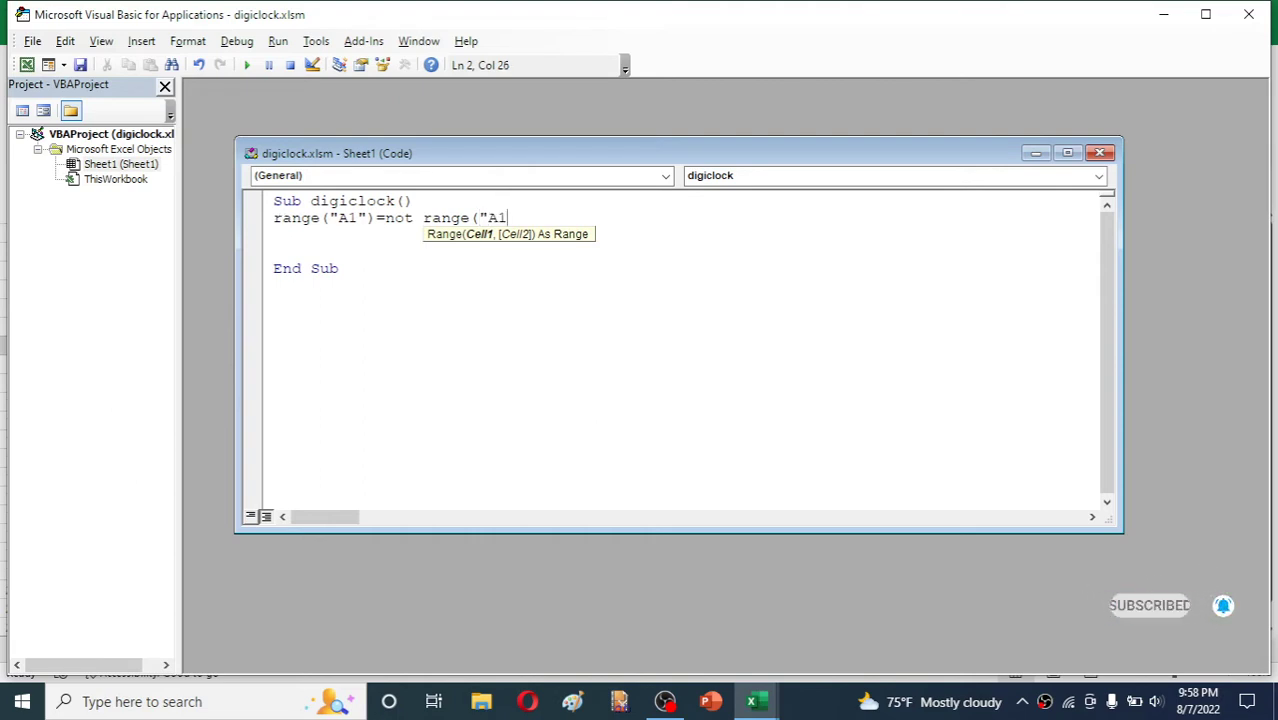
pyautogui.write('"')
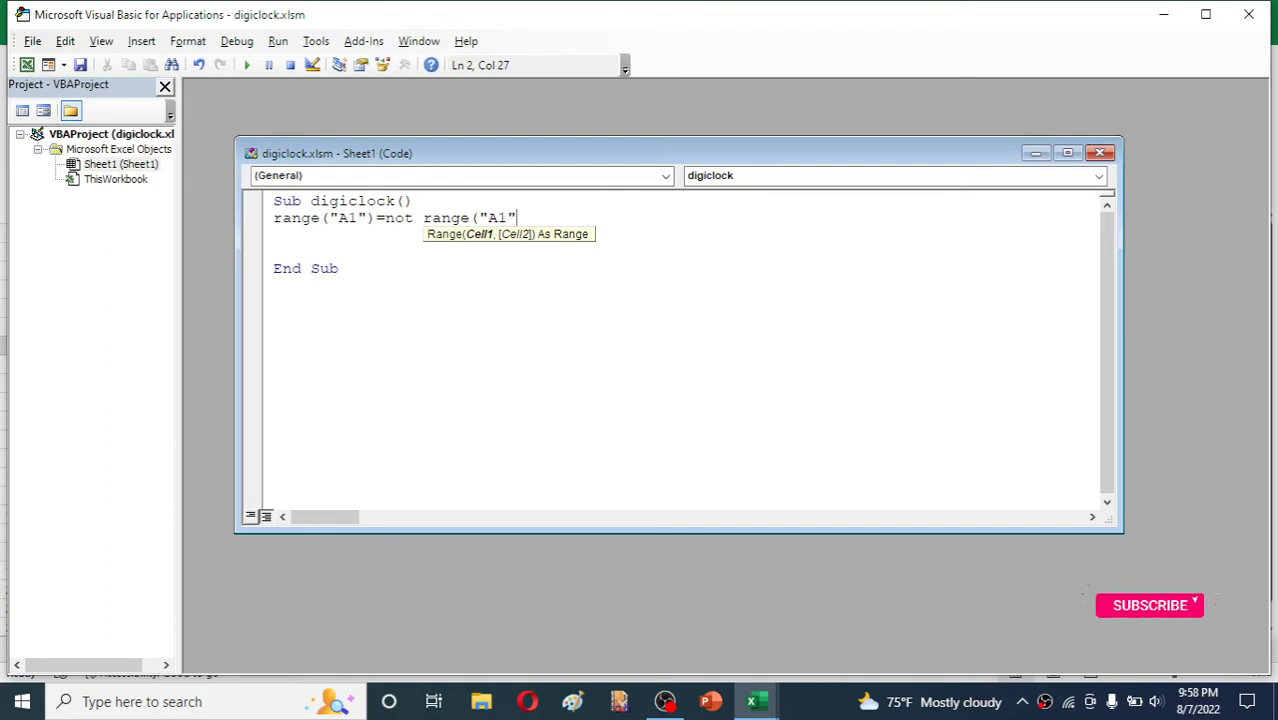
pyautogui.write(')')
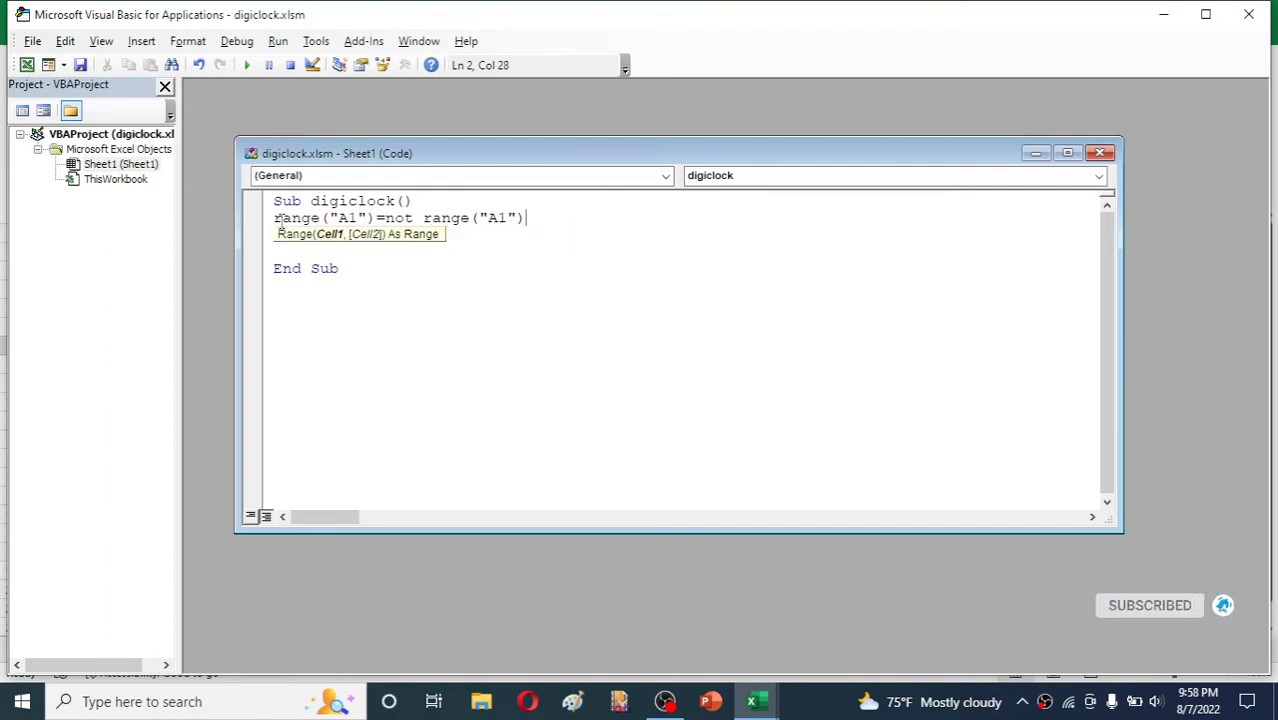
pyautogui.press('Return')
pyautogui.press('Return')
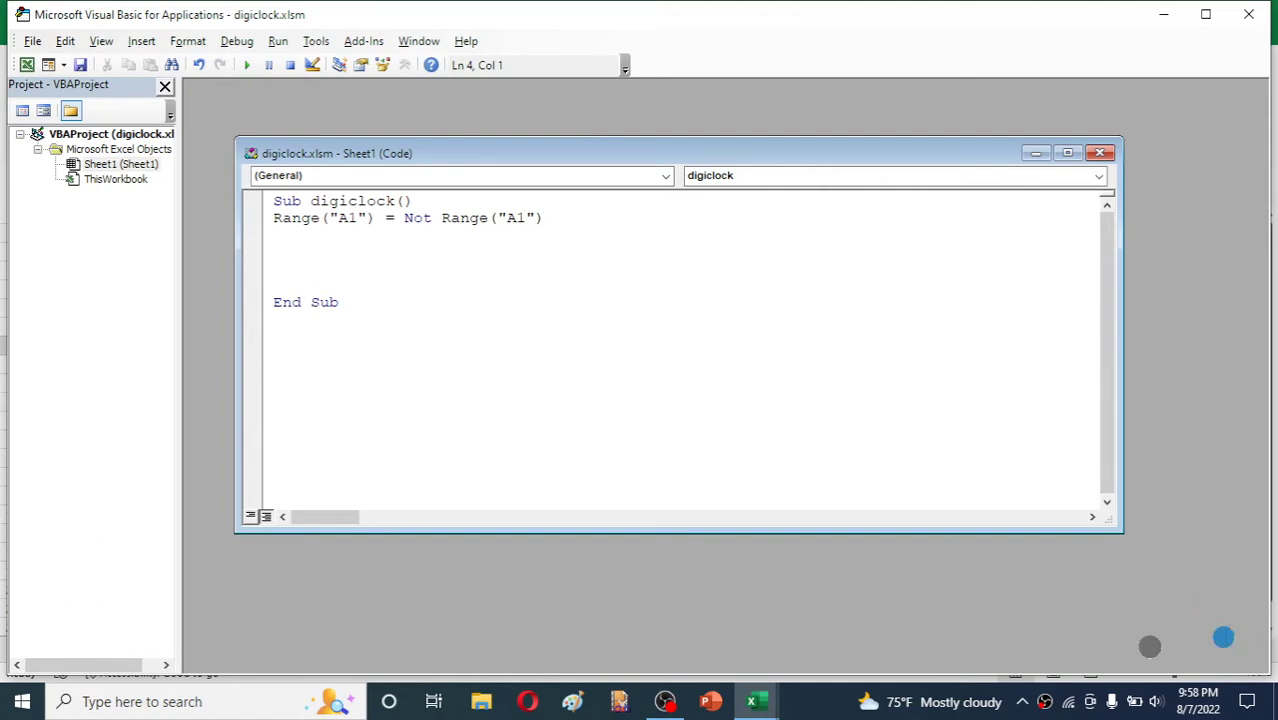
pyautogui.write('do whi')
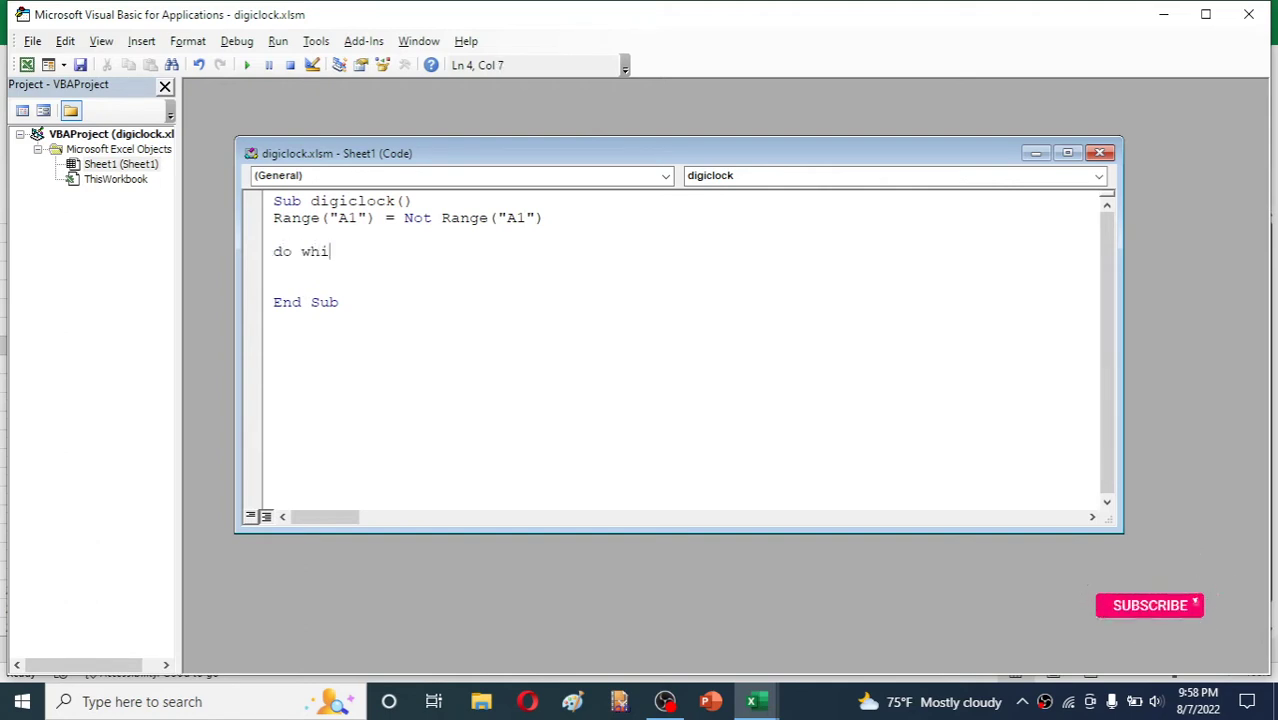
pyautogui.write('le')
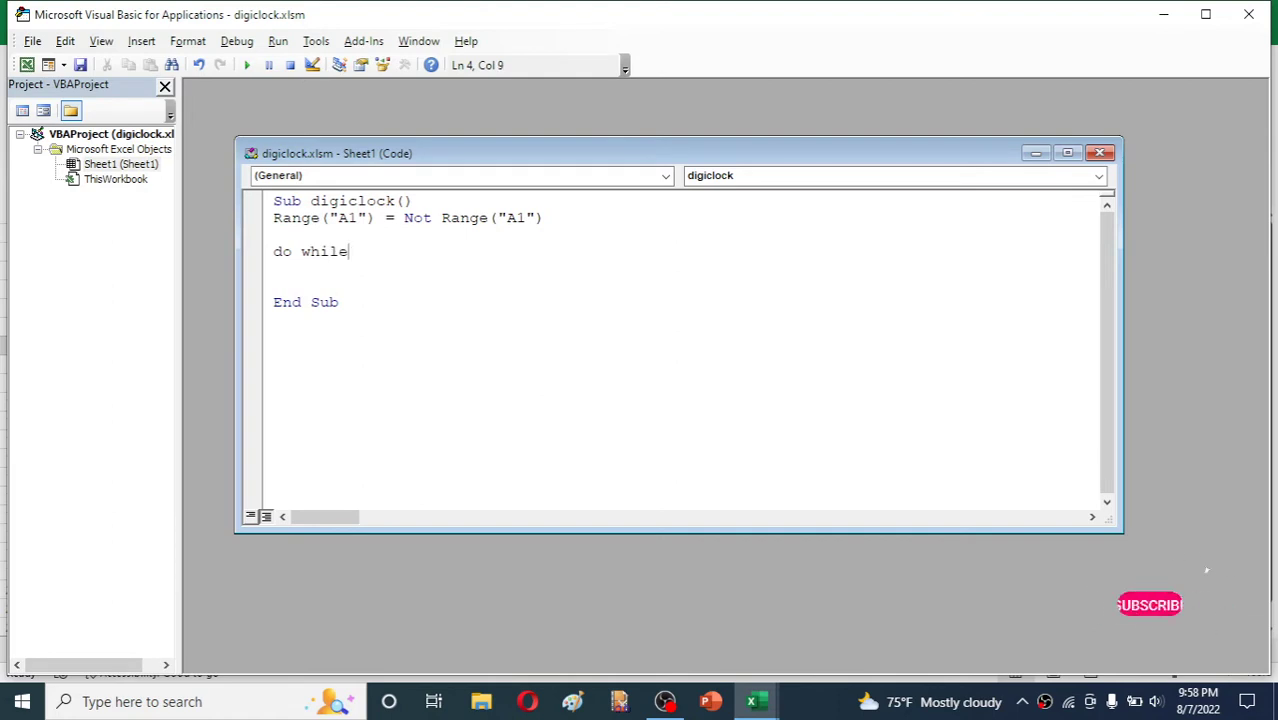
pyautogui.write(' ra')
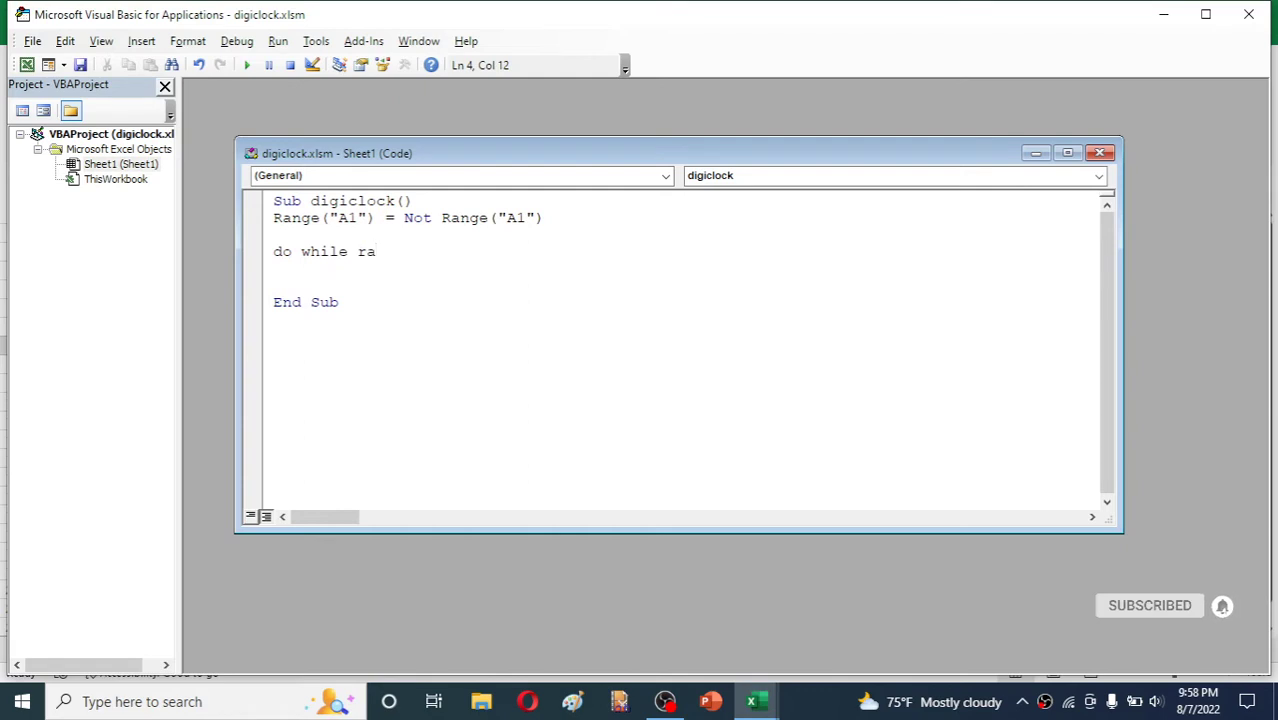
pyautogui.write('nge(')
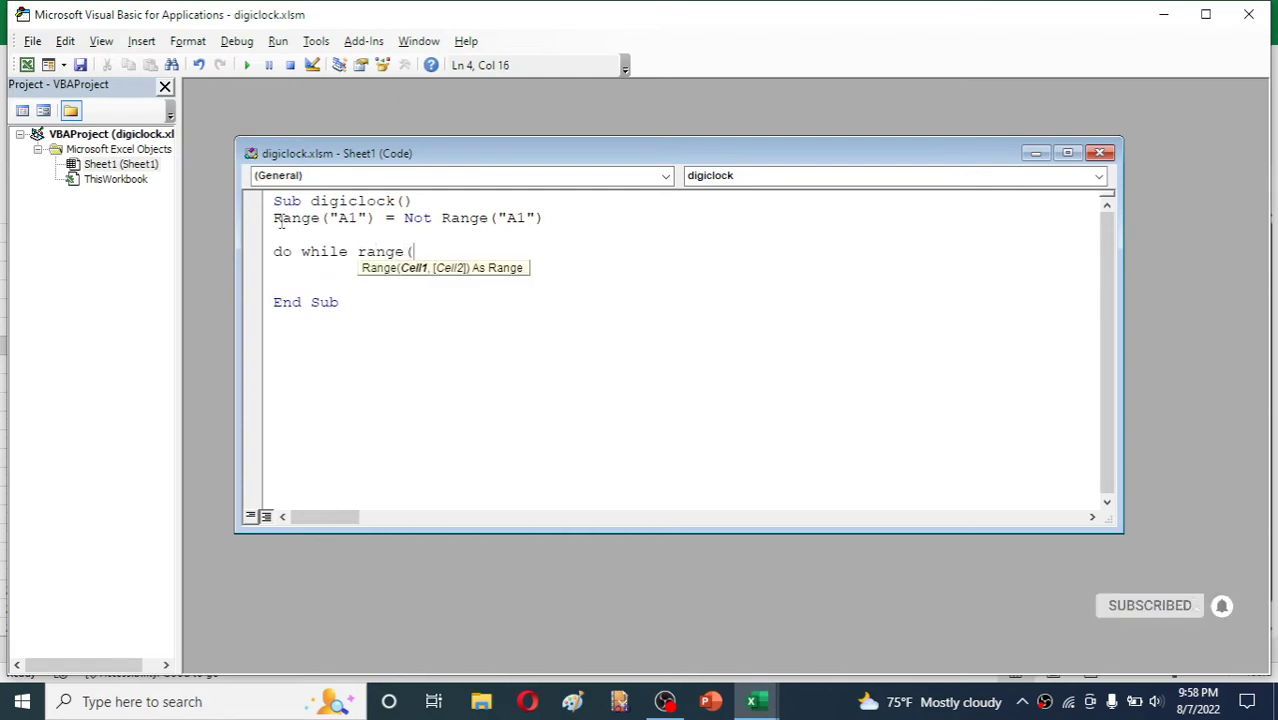
pyautogui.write('"A')
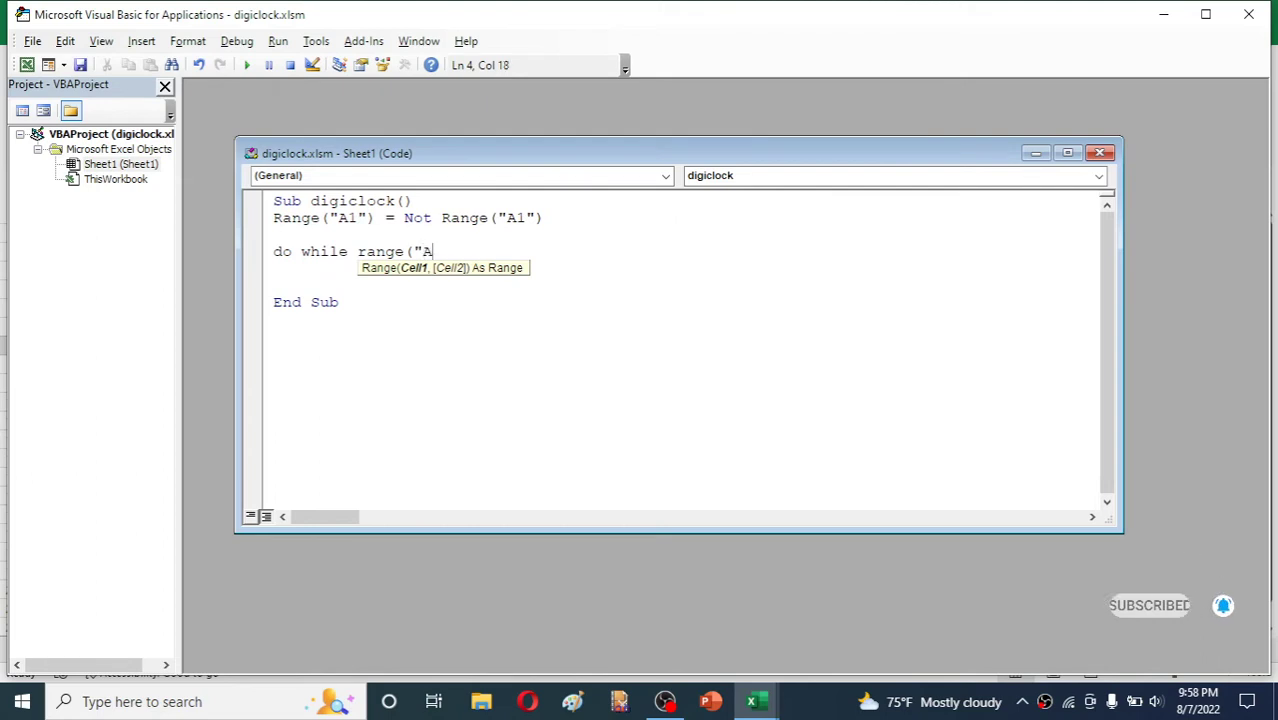
pyautogui.write('1"')
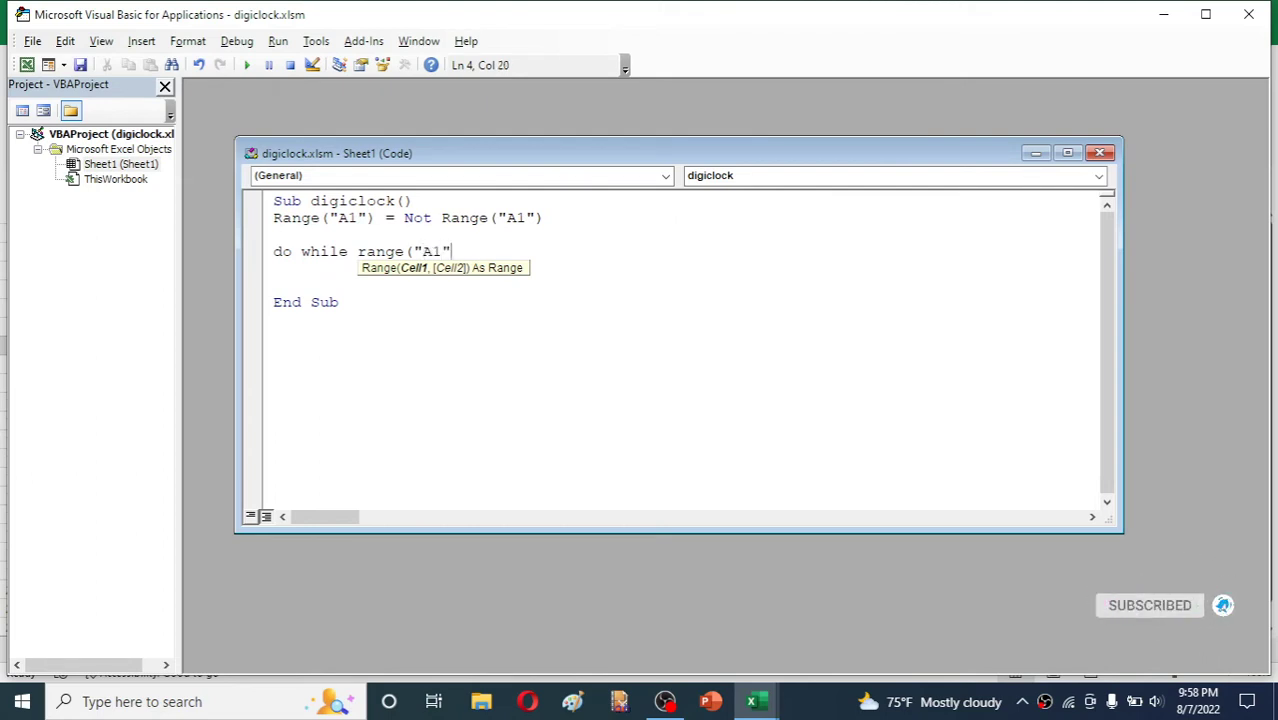
pyautogui.write(')')
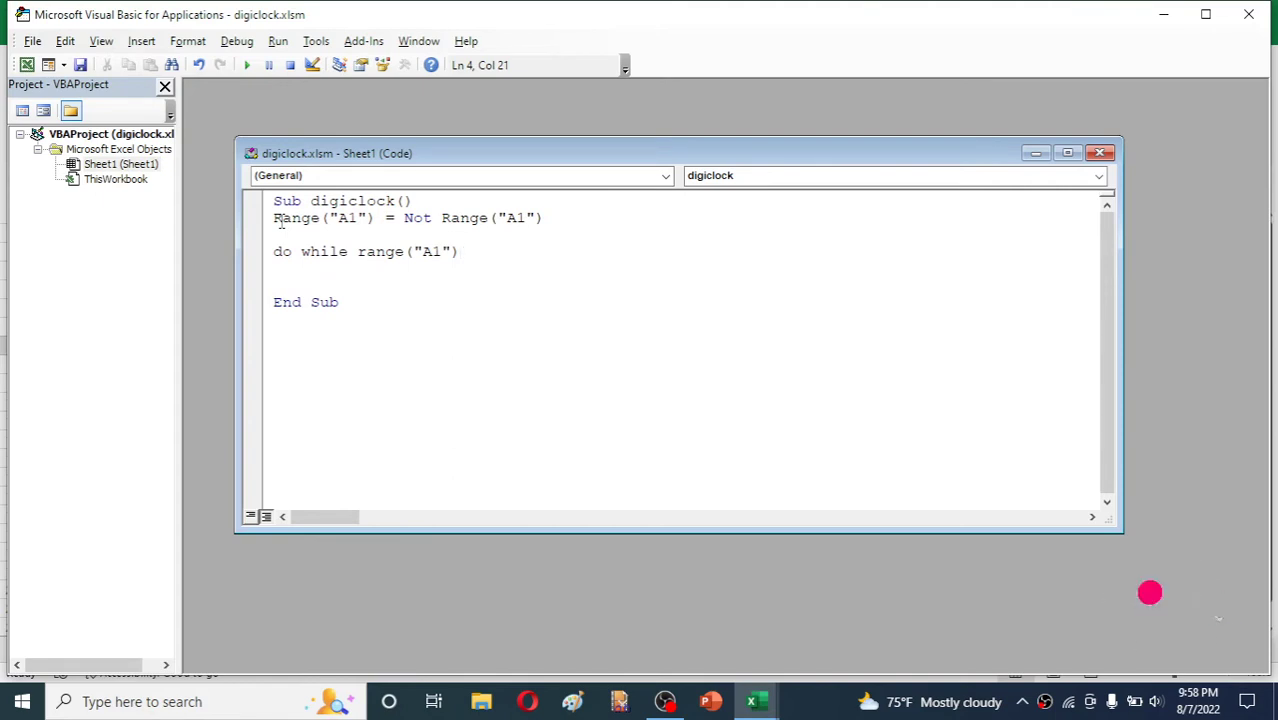
pyautogui.write('=t')
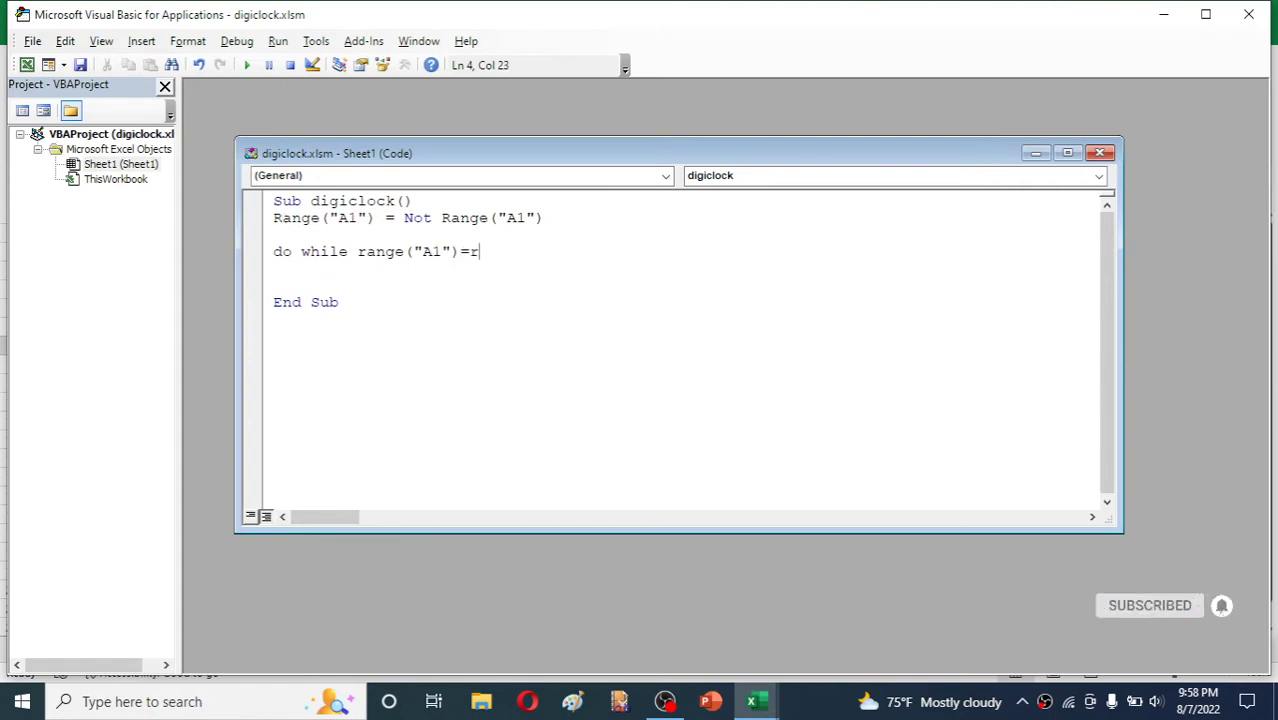
pyautogui.write('ru')
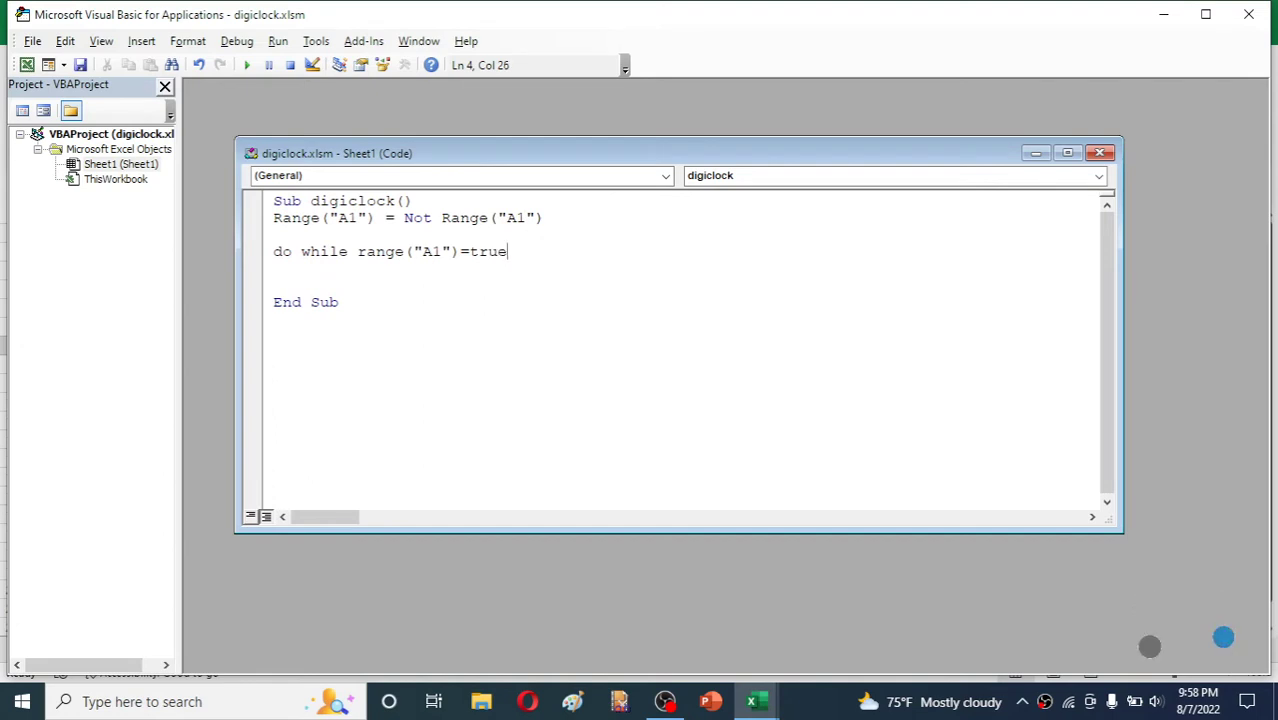
pyautogui.write('e')
pyautogui.press('Return')
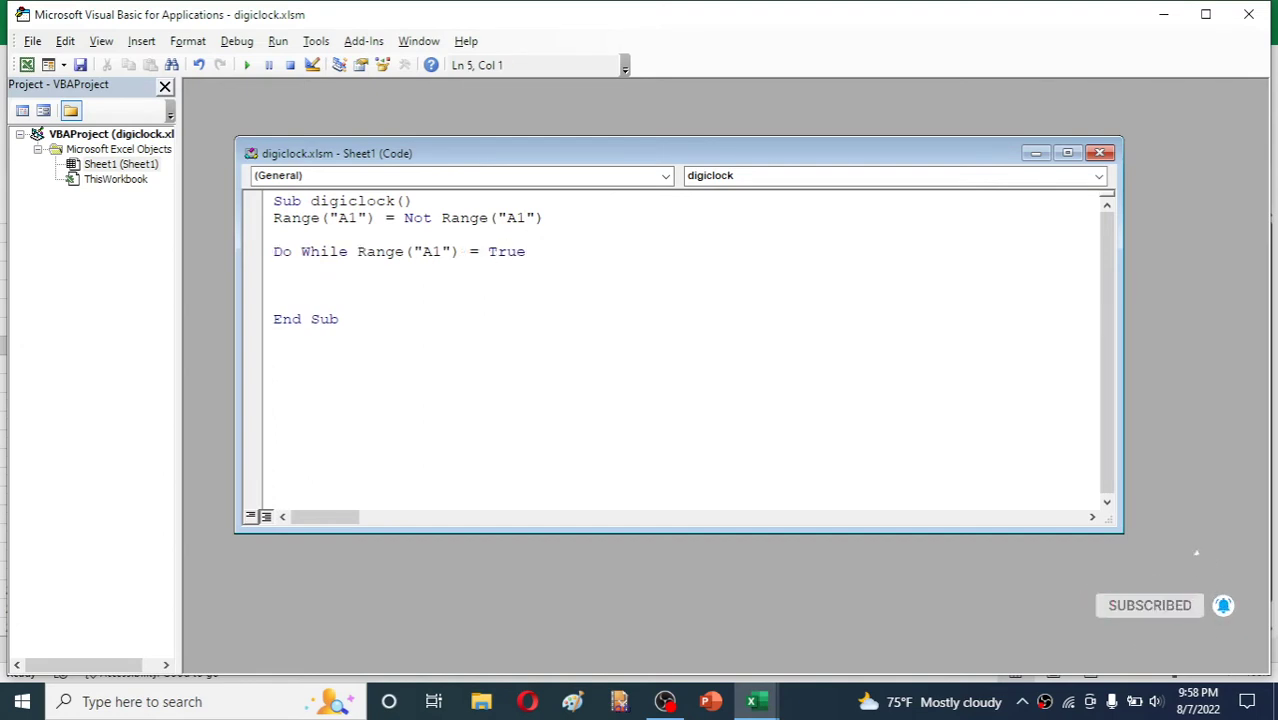
# Add DoEvents, Range("A2") = Now() and a closing Loop to the loop body.
pyautogui.write('d')
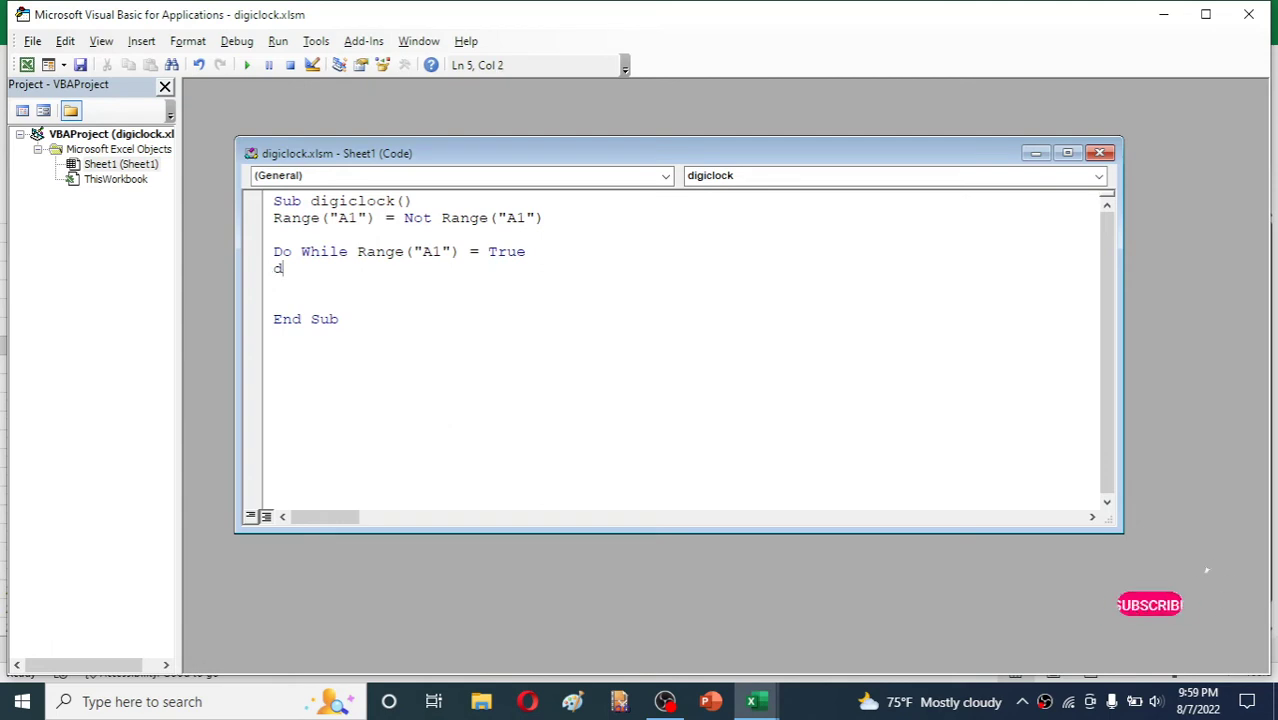
pyautogui.write('oevents')
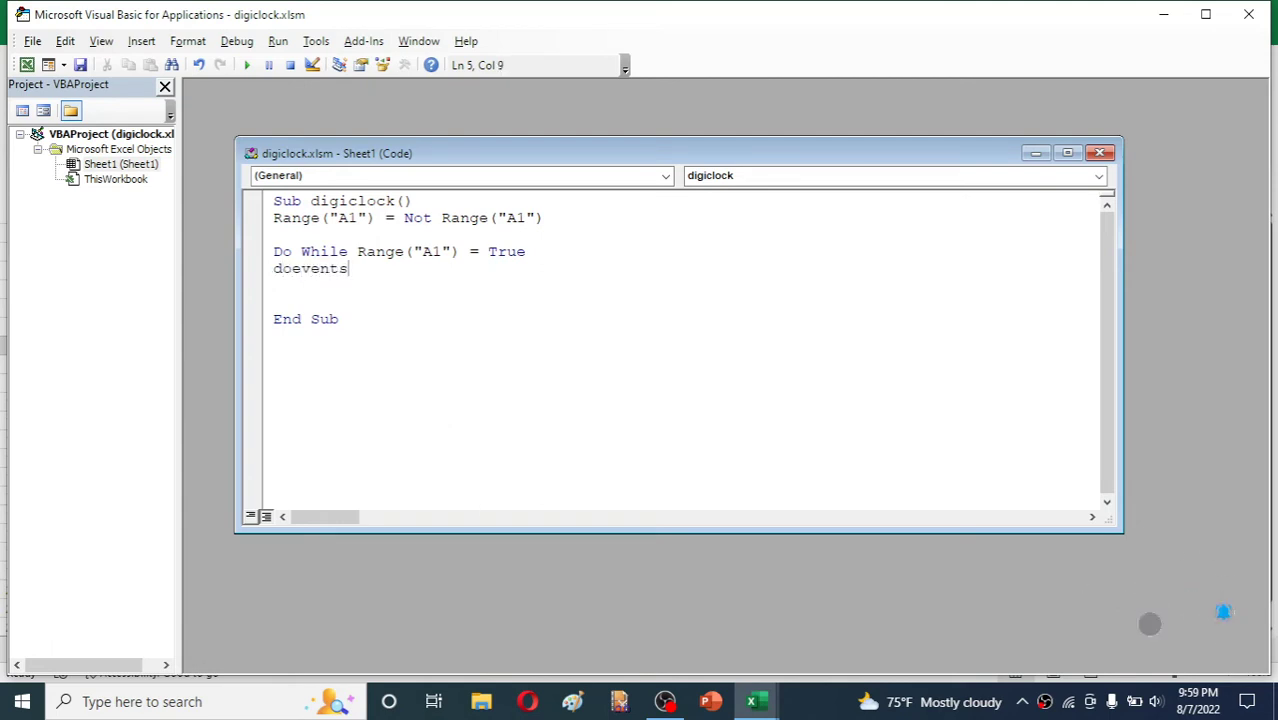
pyautogui.press('Return')
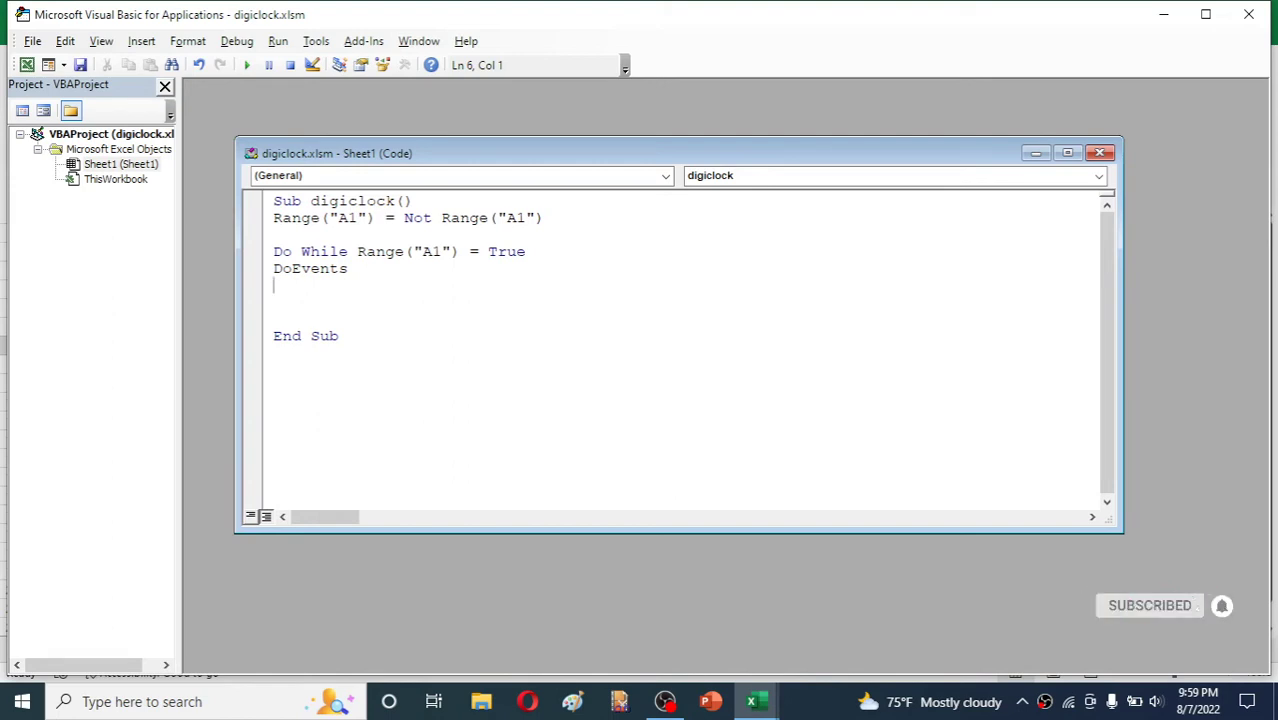
pyautogui.write('r')
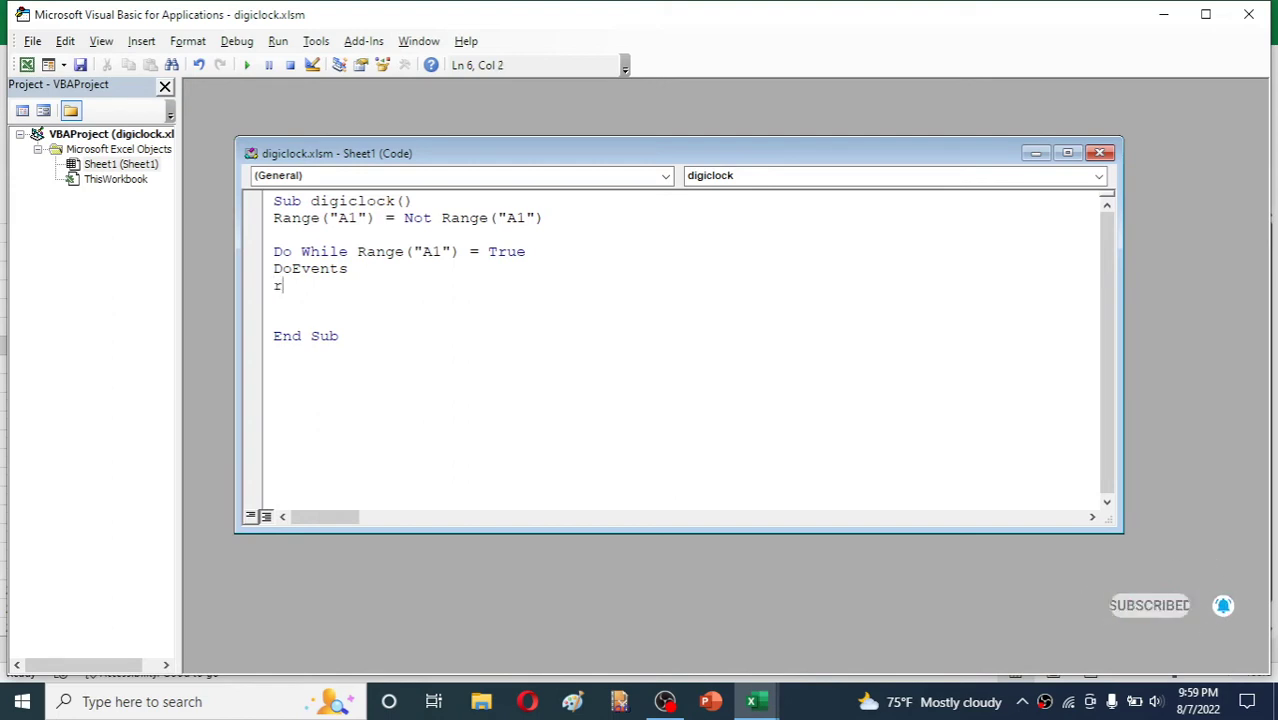
pyautogui.write('ange')
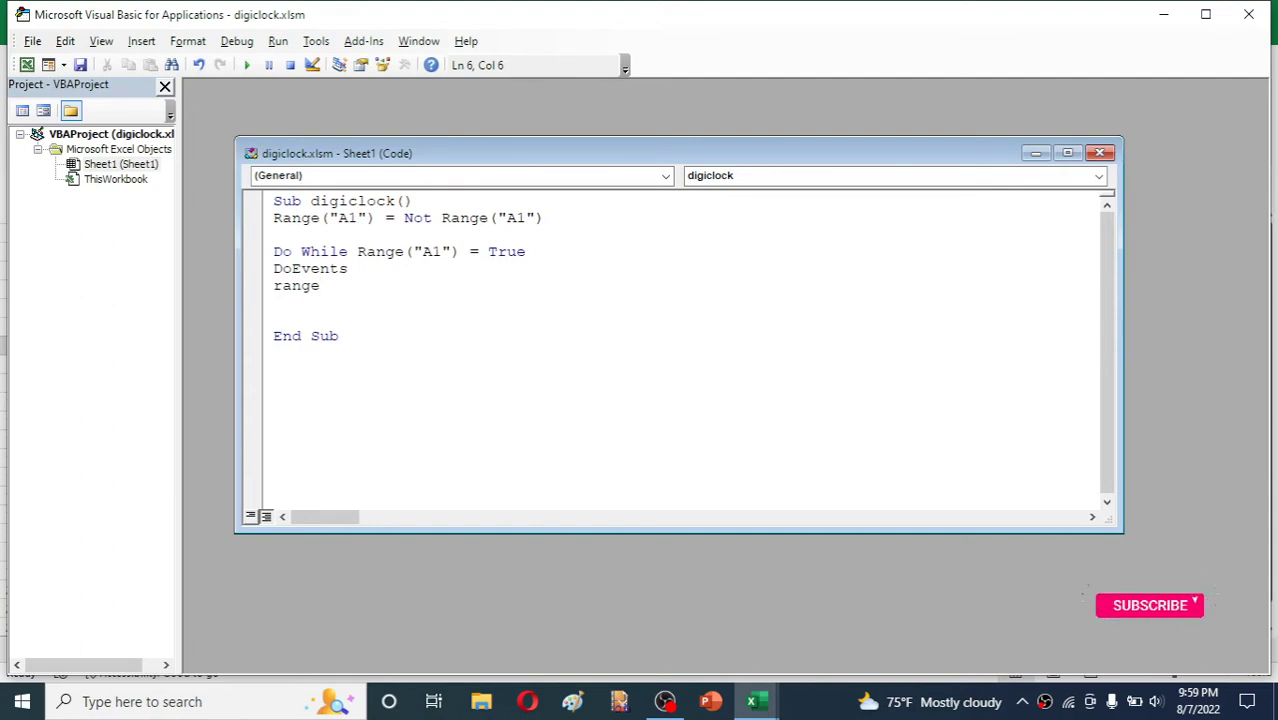
pyautogui.write('(')
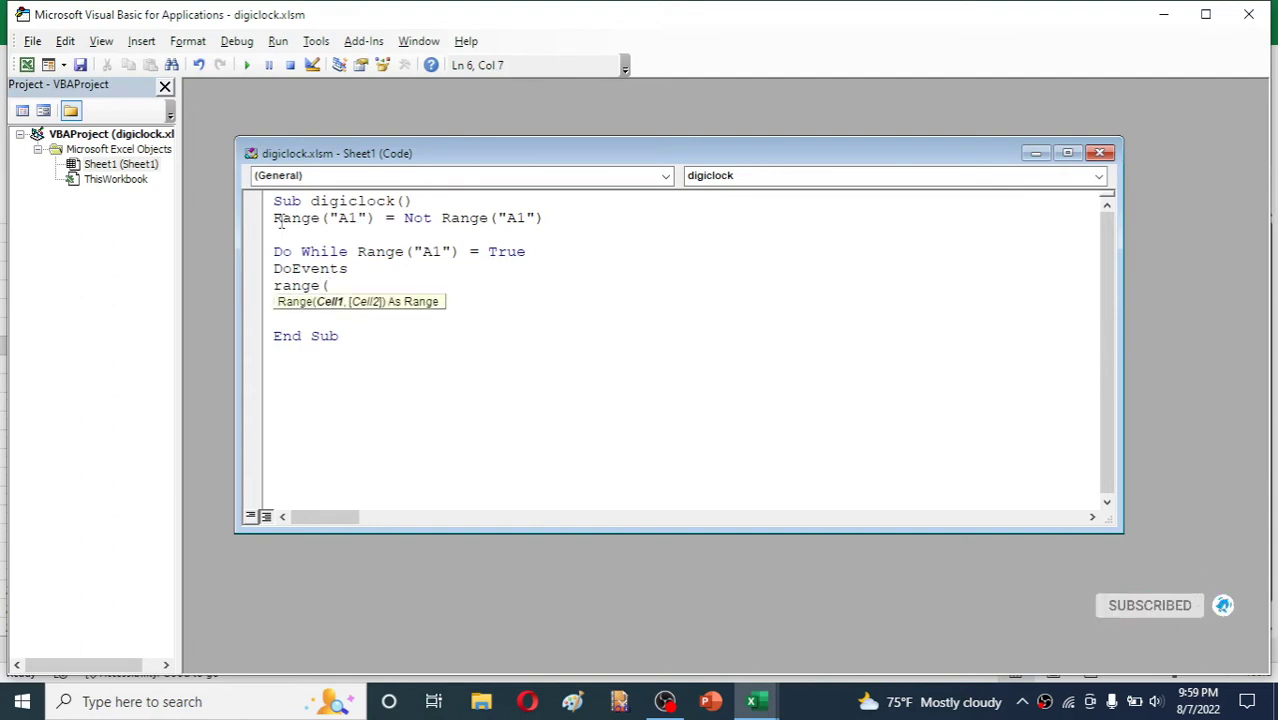
pyautogui.write('"')
pyautogui.write('A2')
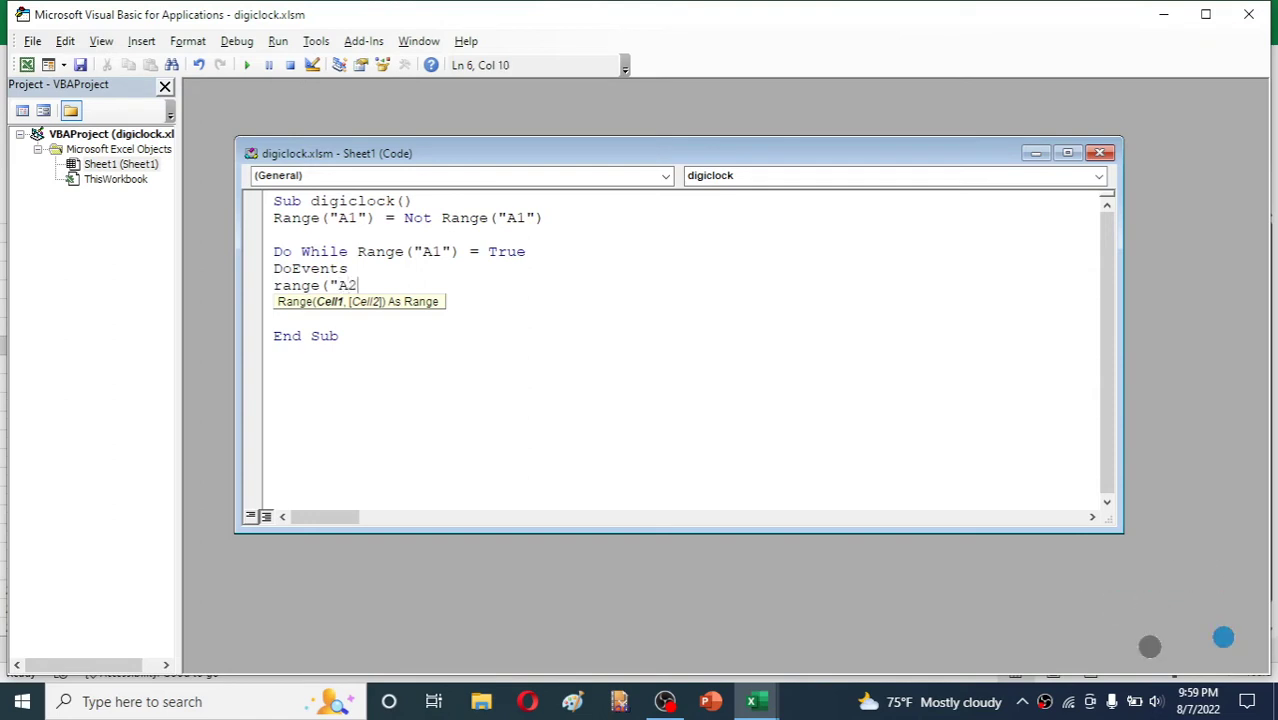
pyautogui.write('"')
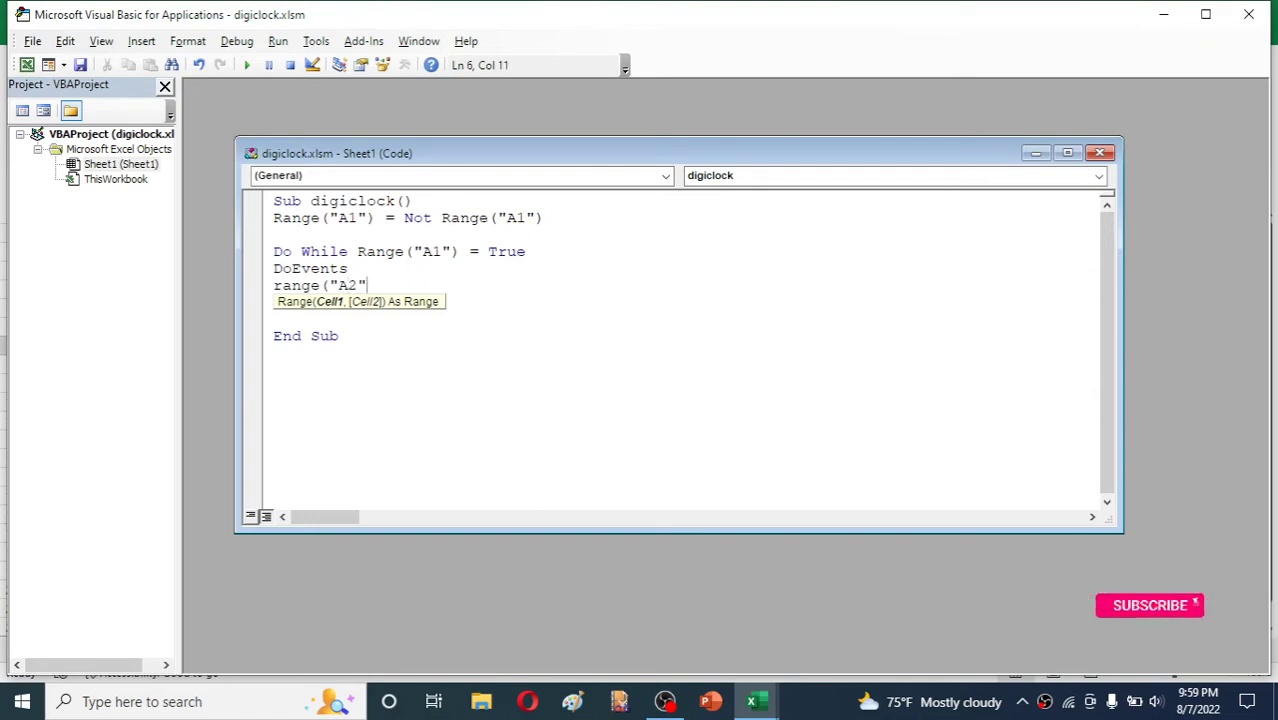
pyautogui.write(')=')
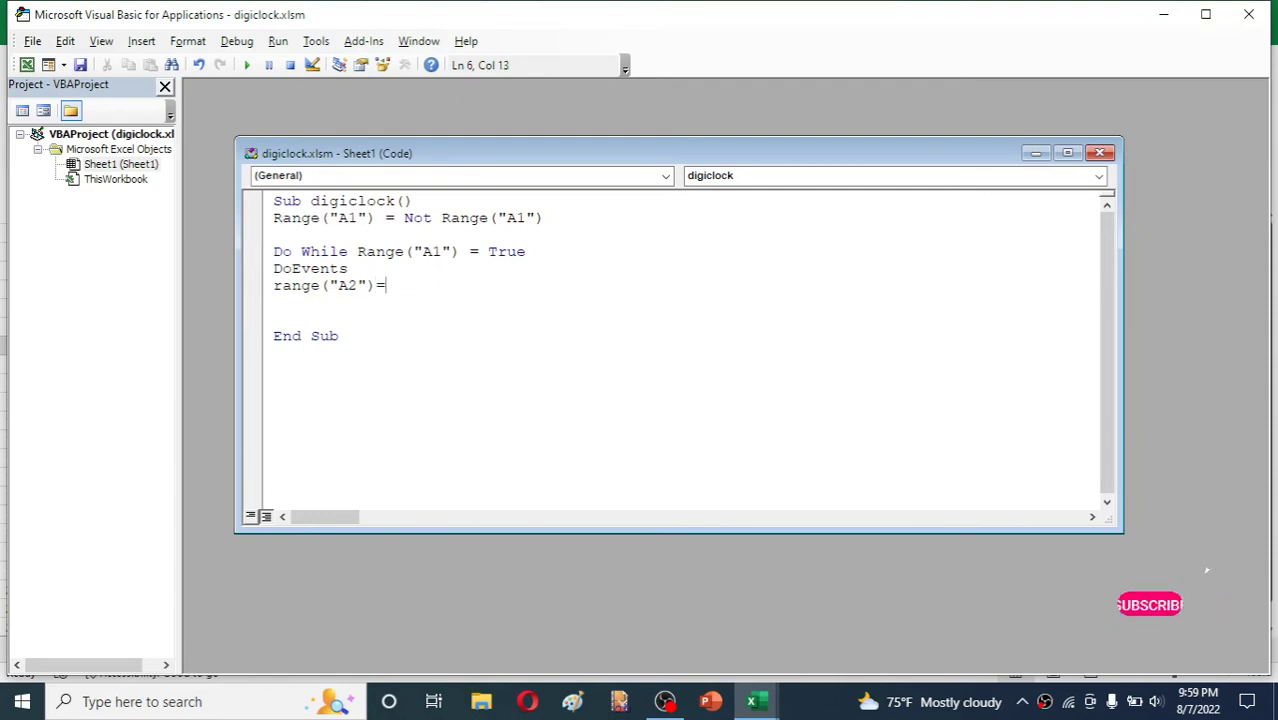
pyautogui.write('now(')
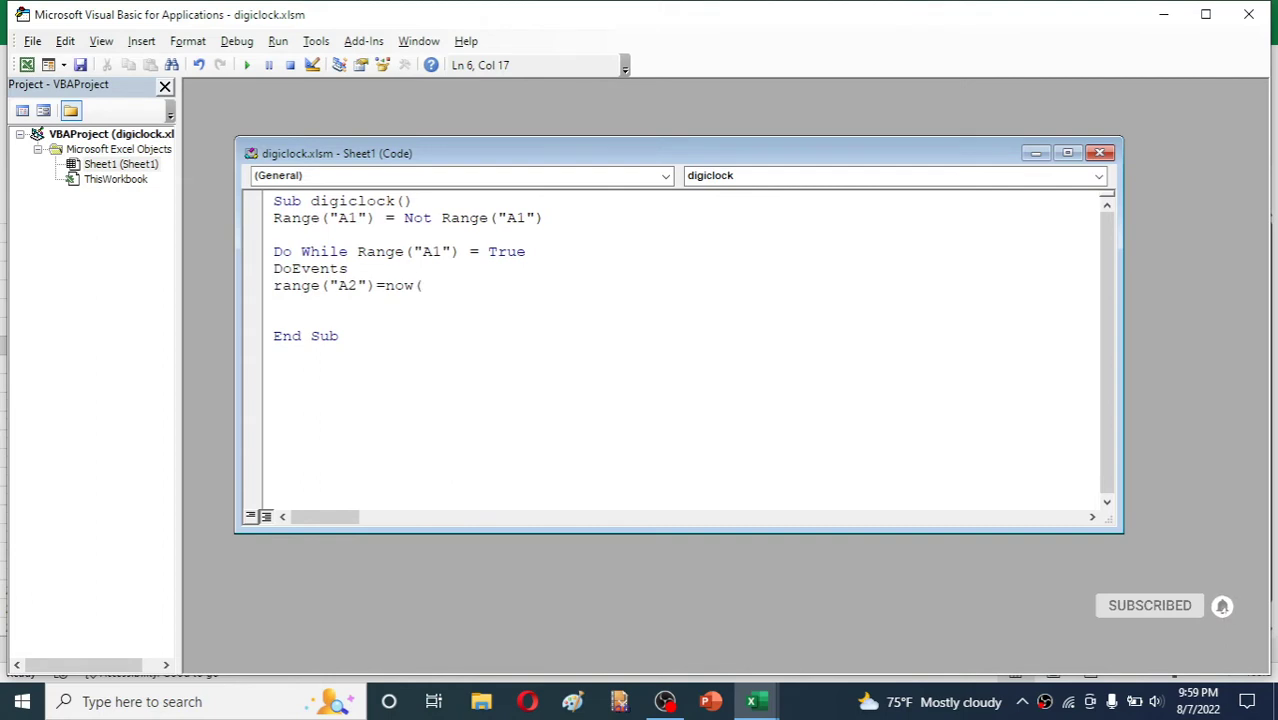
pyautogui.write(')')
pyautogui.press('Return')
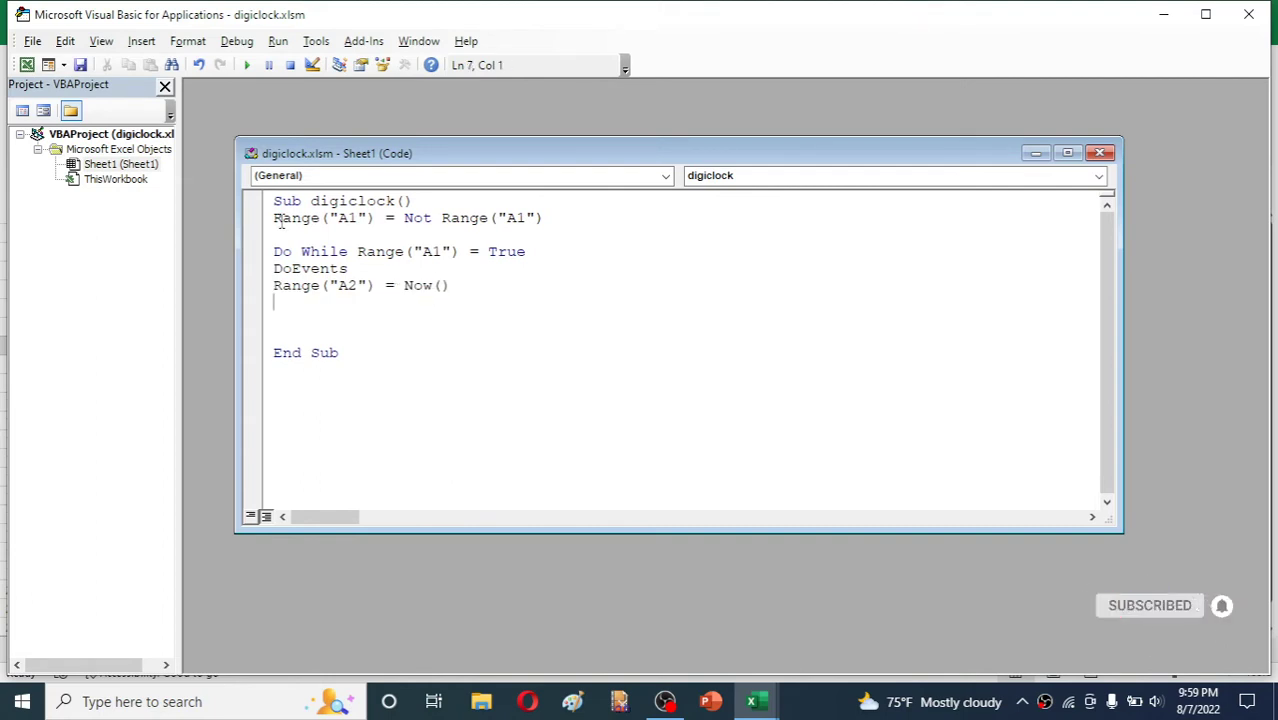
pyautogui.write('Loo')
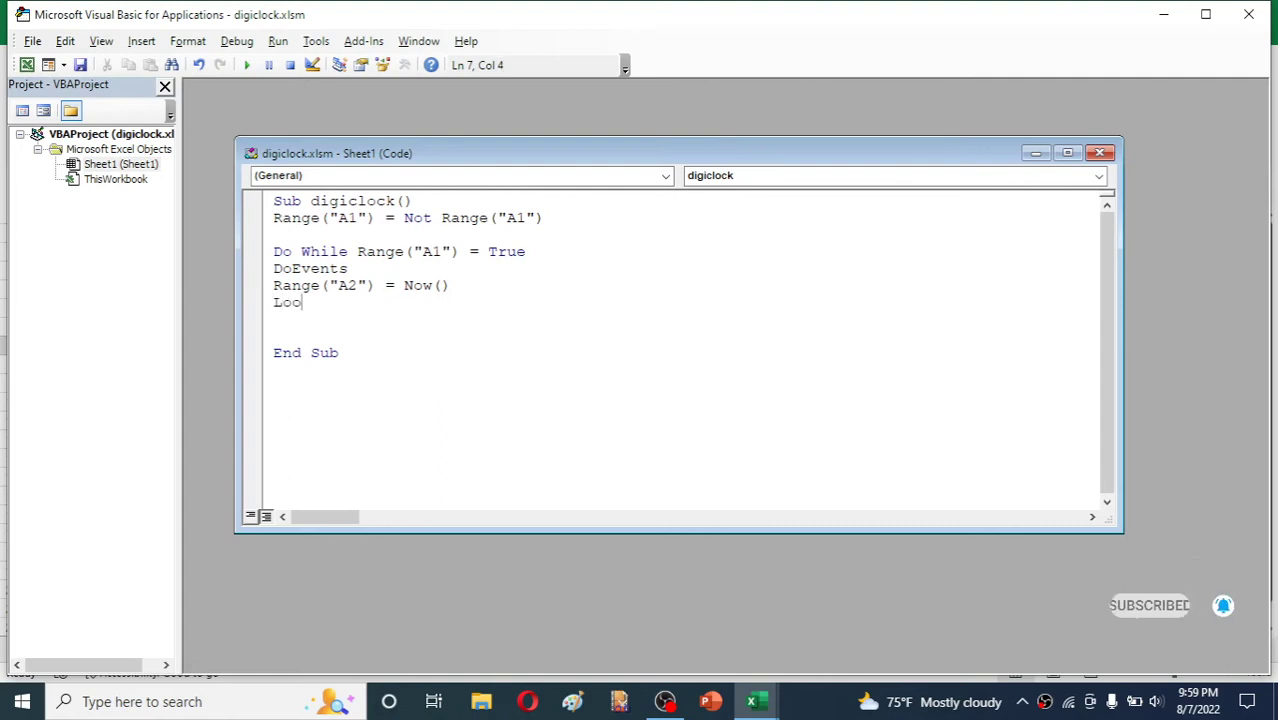
pyautogui.write('p')
pyautogui.press('Return')
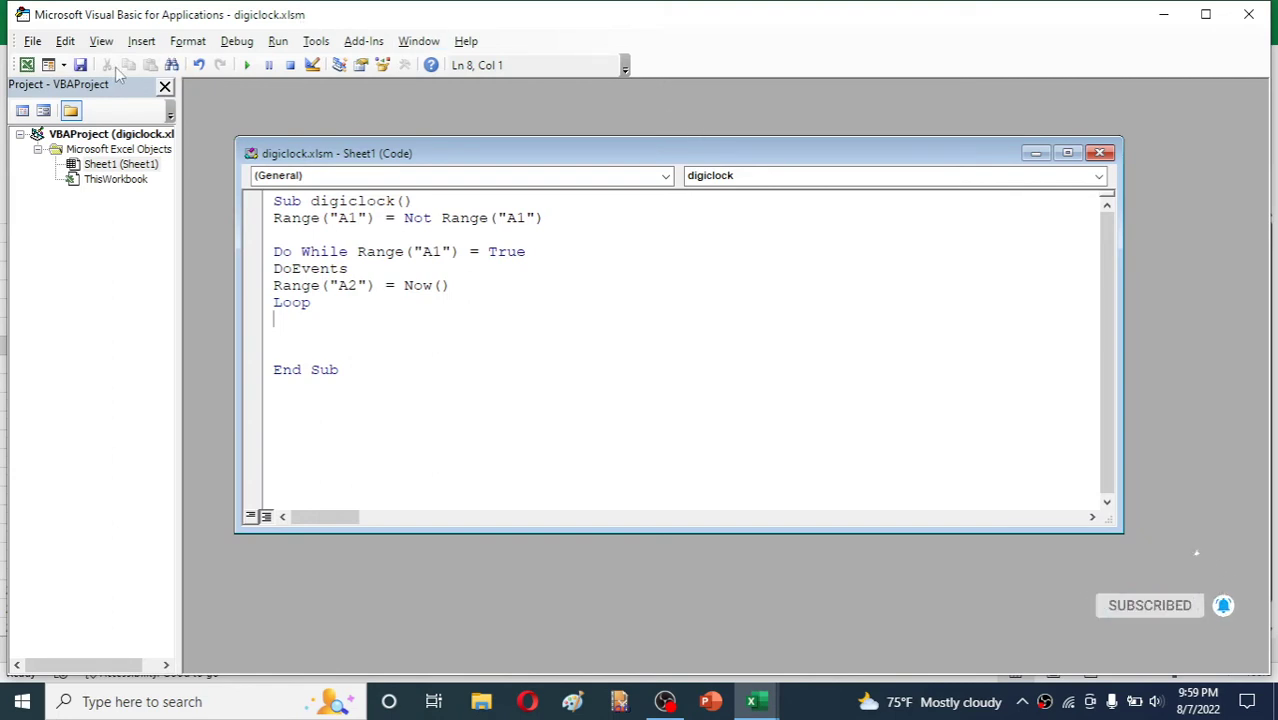
# Close the VBA editor and enter TRUE in cell A1.
pyautogui.click(1100, 153)
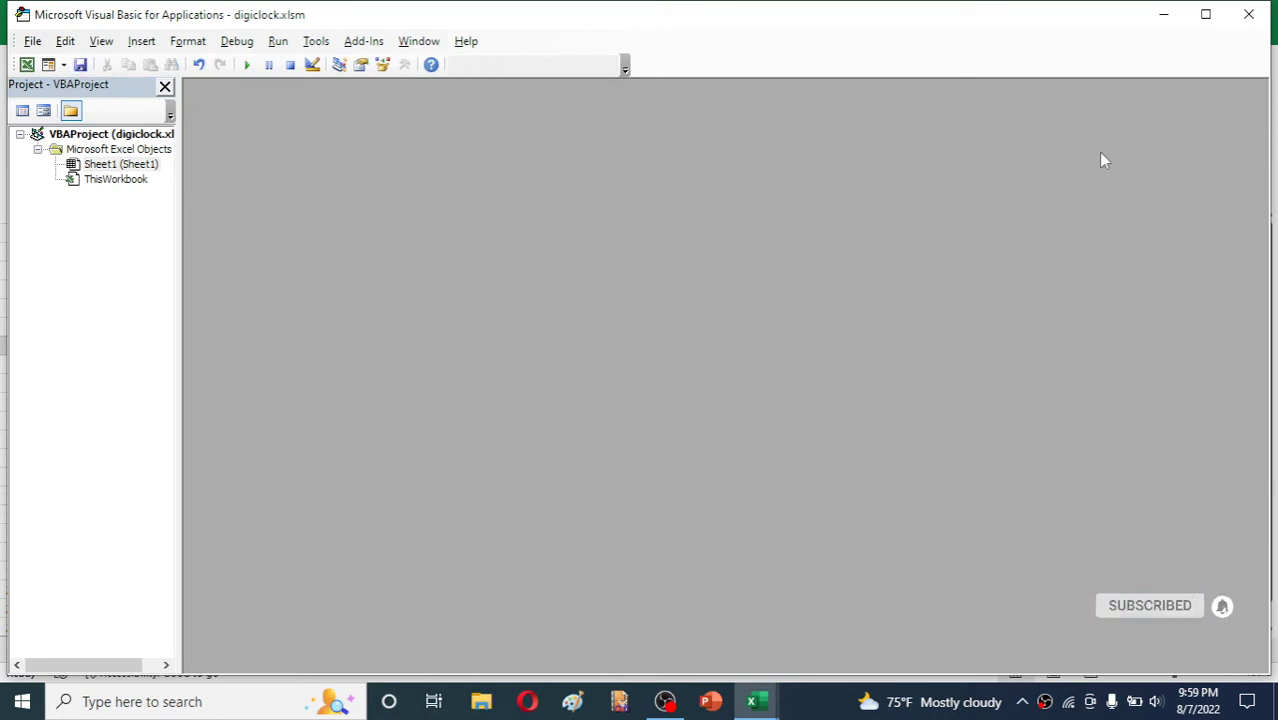
pyautogui.click(1258, 15)
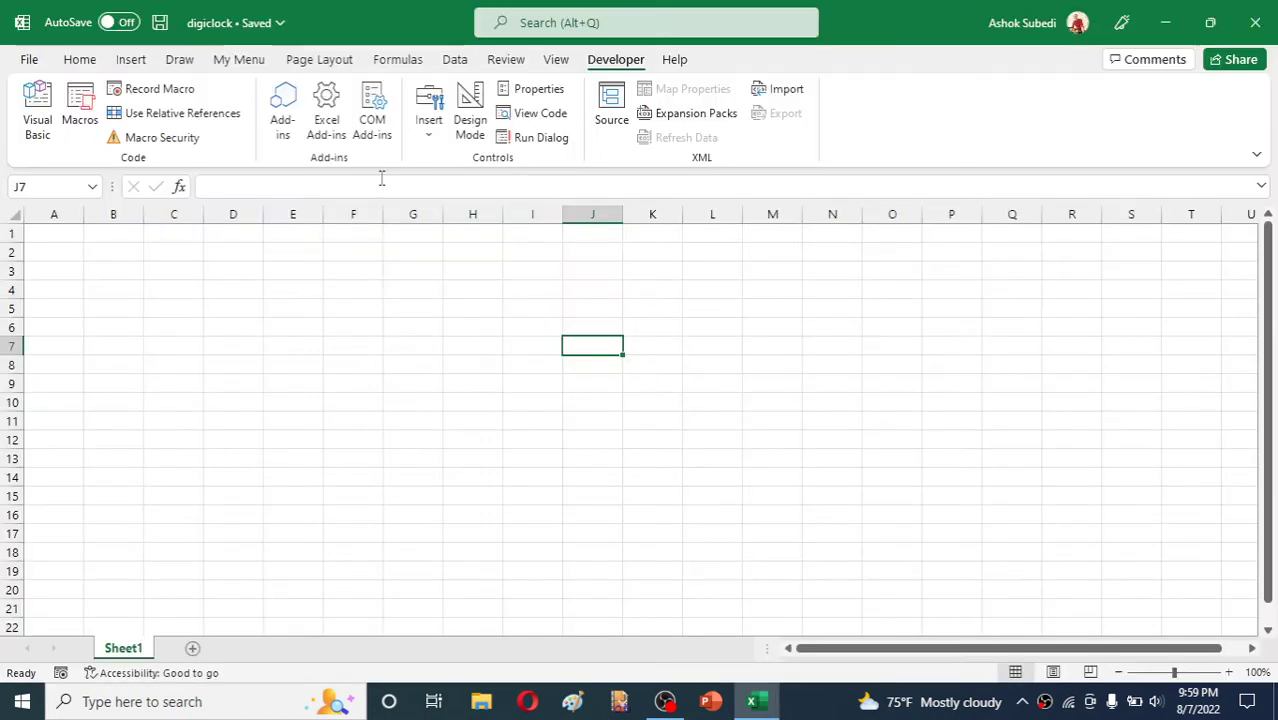
pyautogui.click(52, 232)
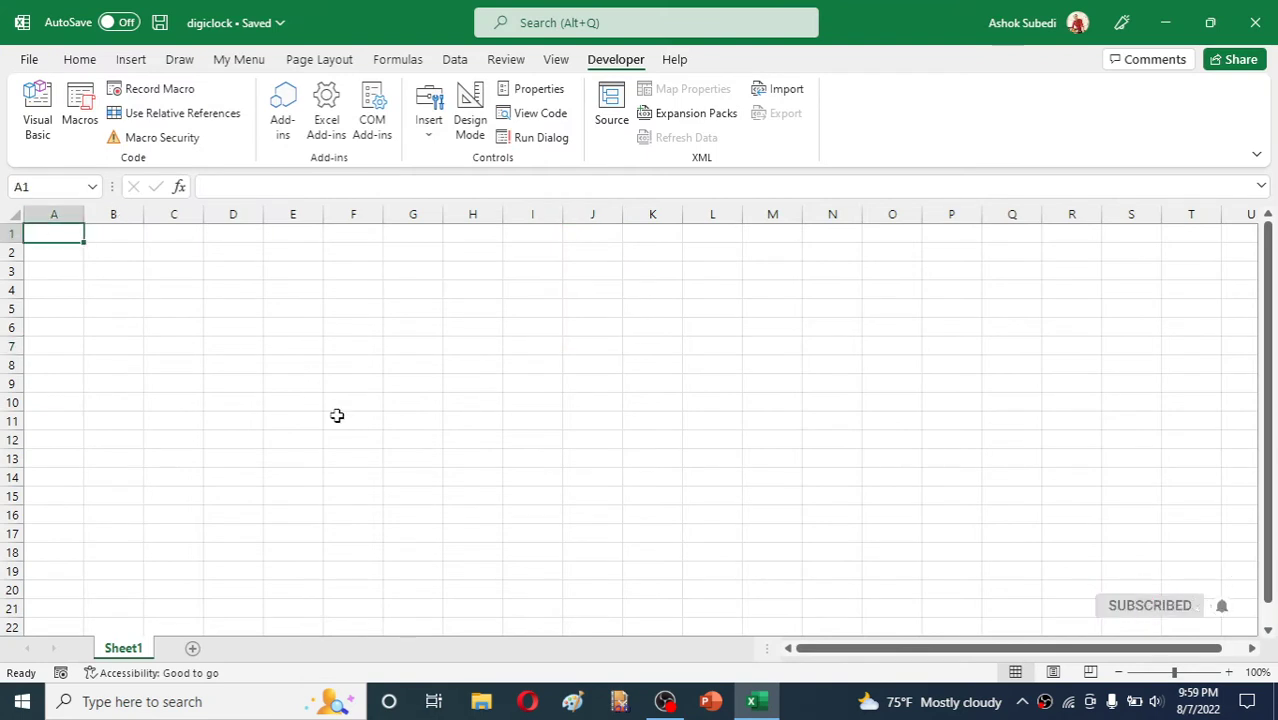
pyautogui.write('TR')
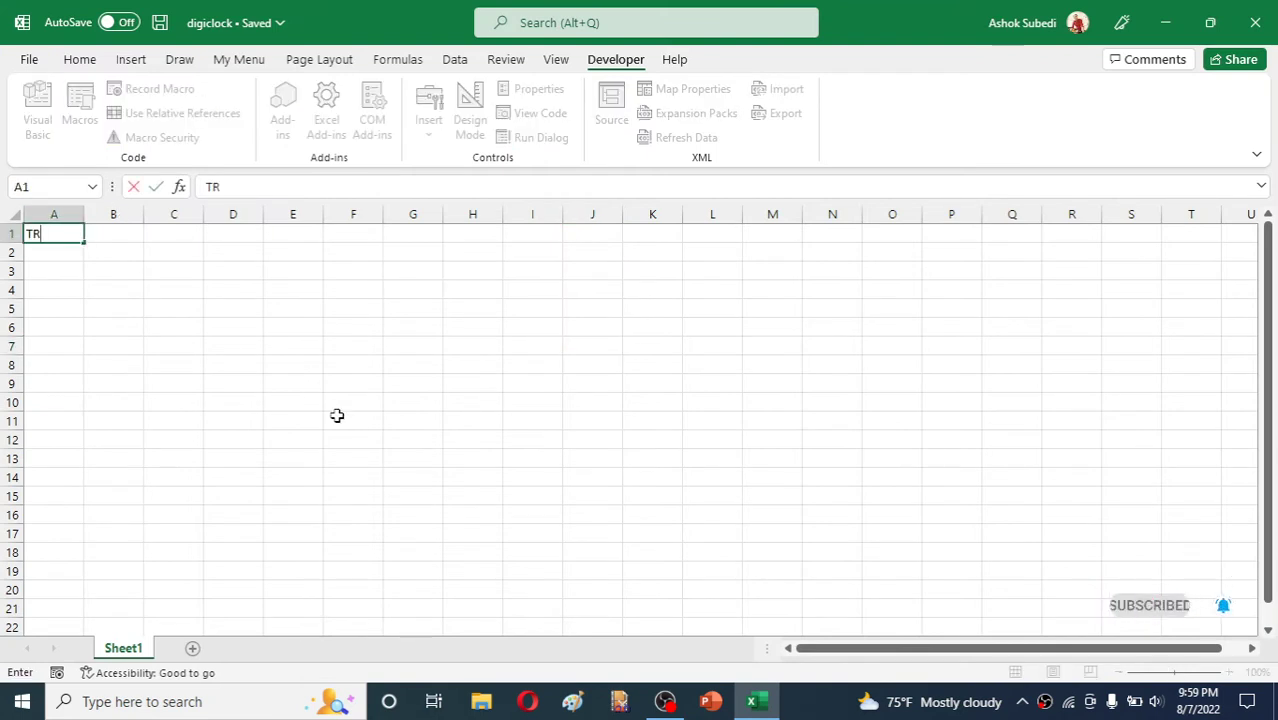
pyautogui.press('BackSpace')
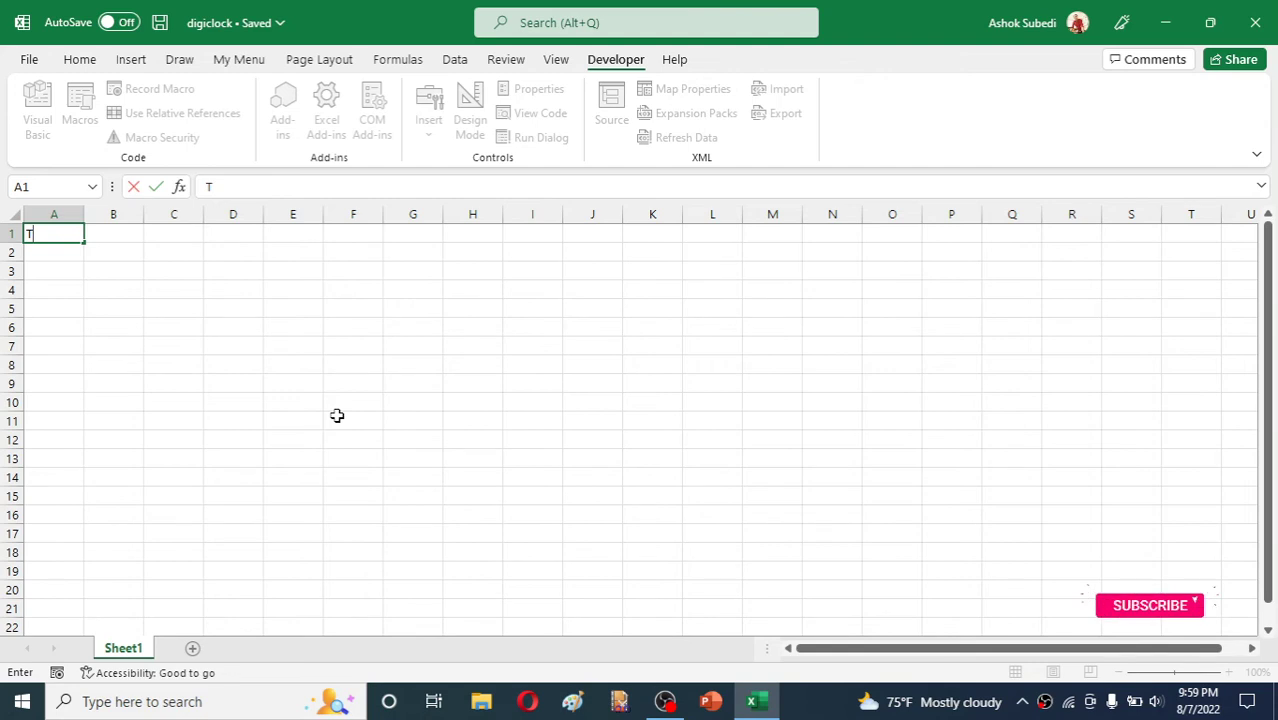
pyautogui.write('RUE')
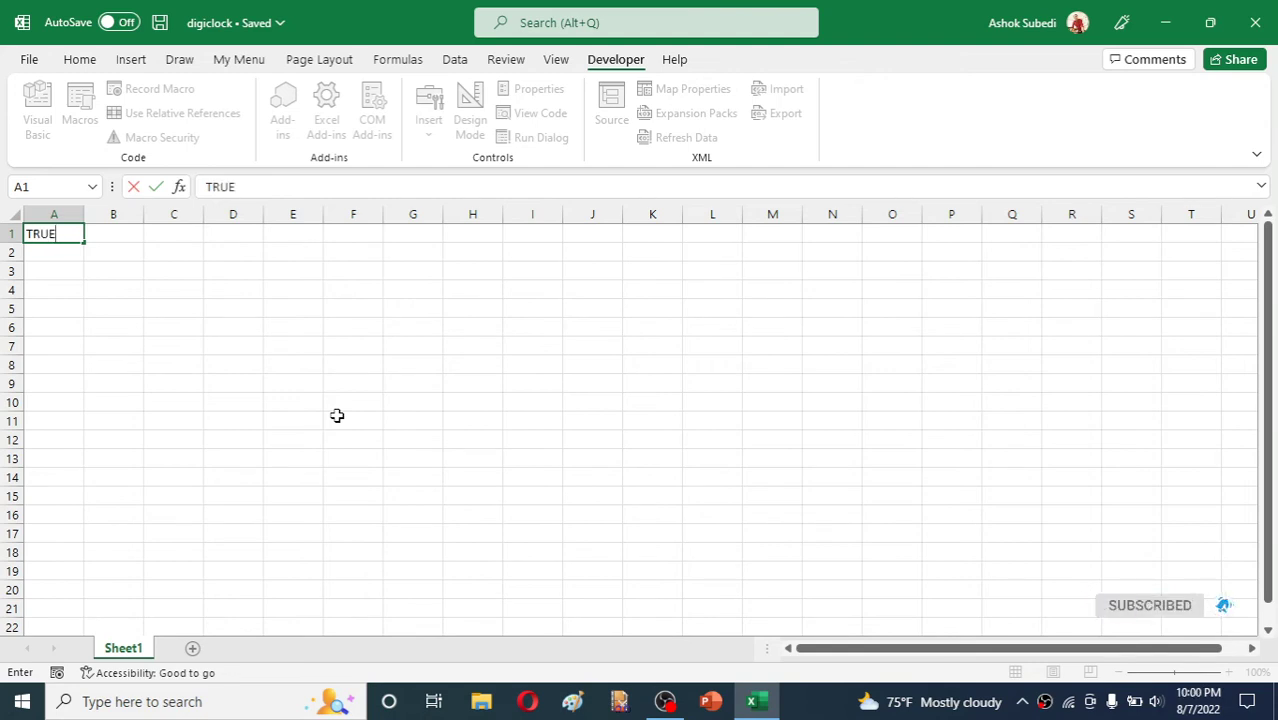
pyautogui.press('Return')
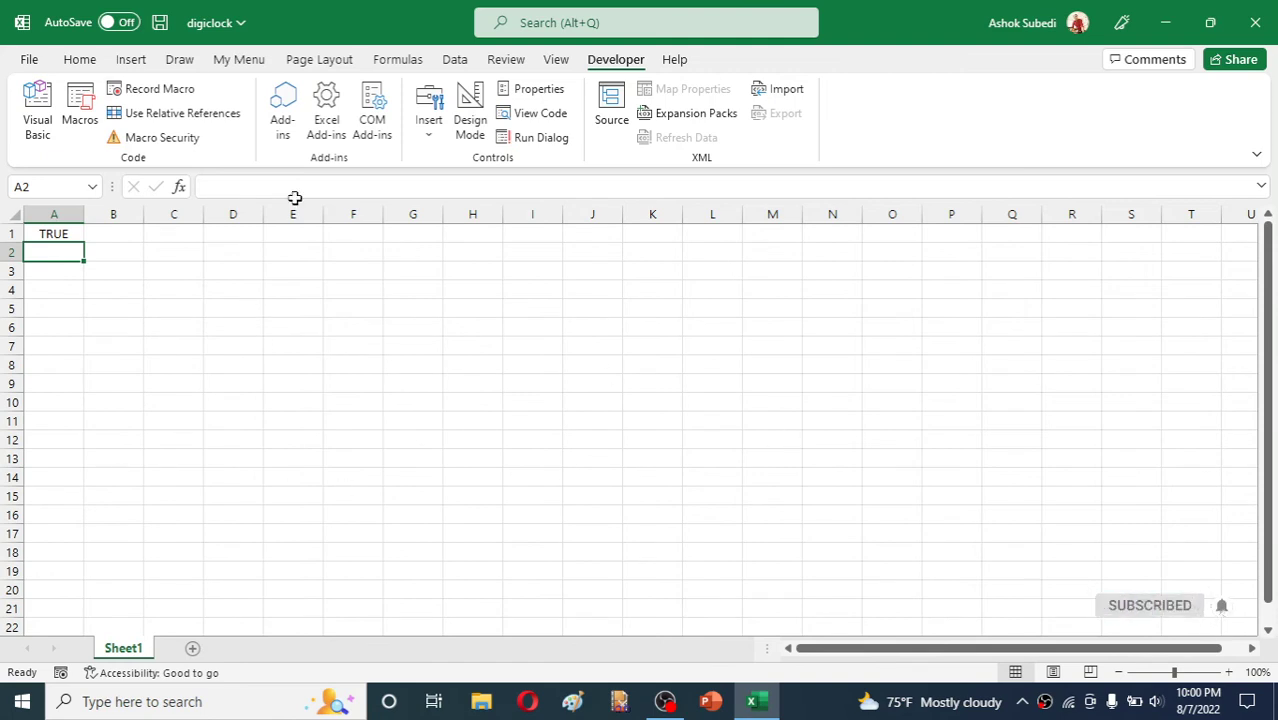
# Draw a wide rounded rectangle shape across the sheet.
pyautogui.click(117, 69)
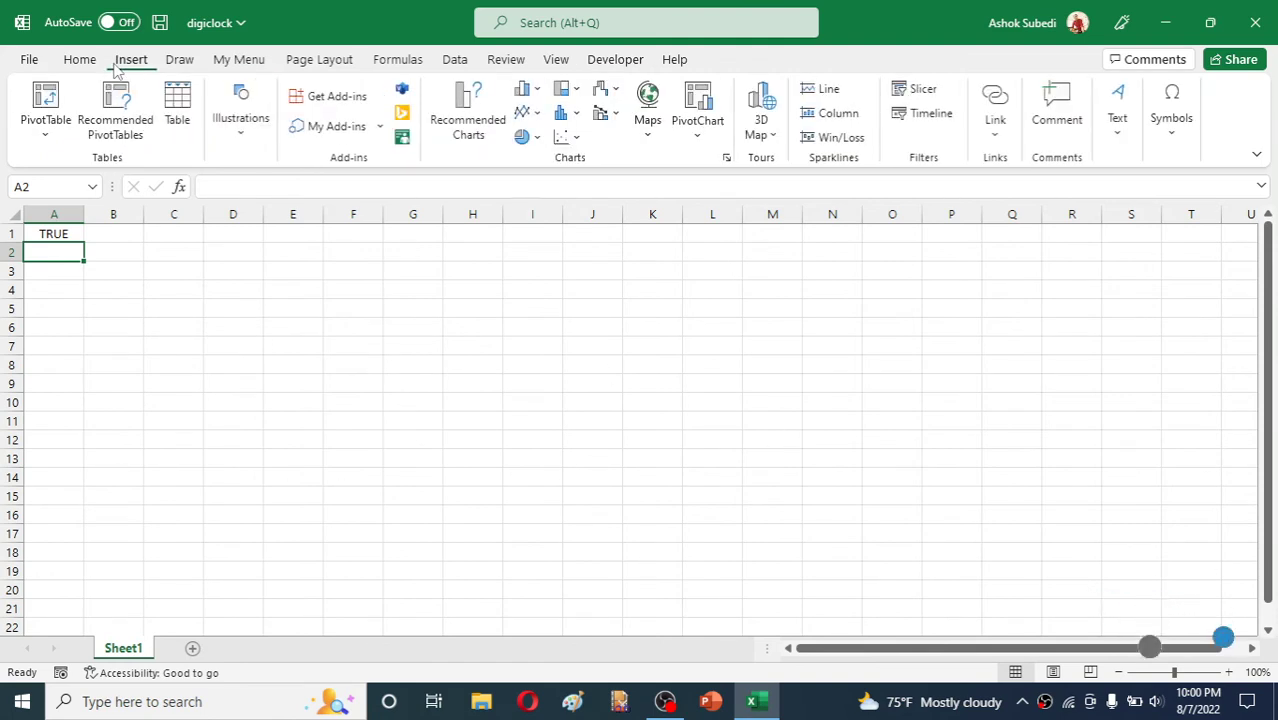
pyautogui.click(246, 140)
pyautogui.click(275, 228)
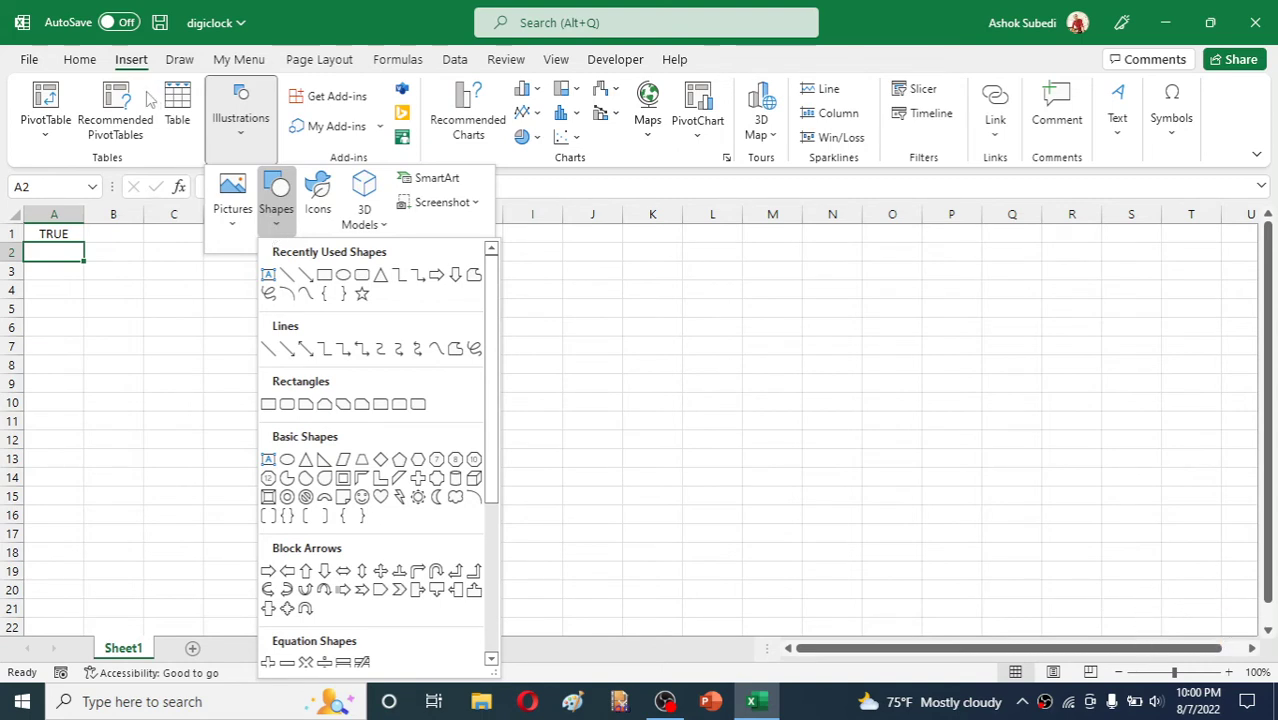
pyautogui.click(362, 276)
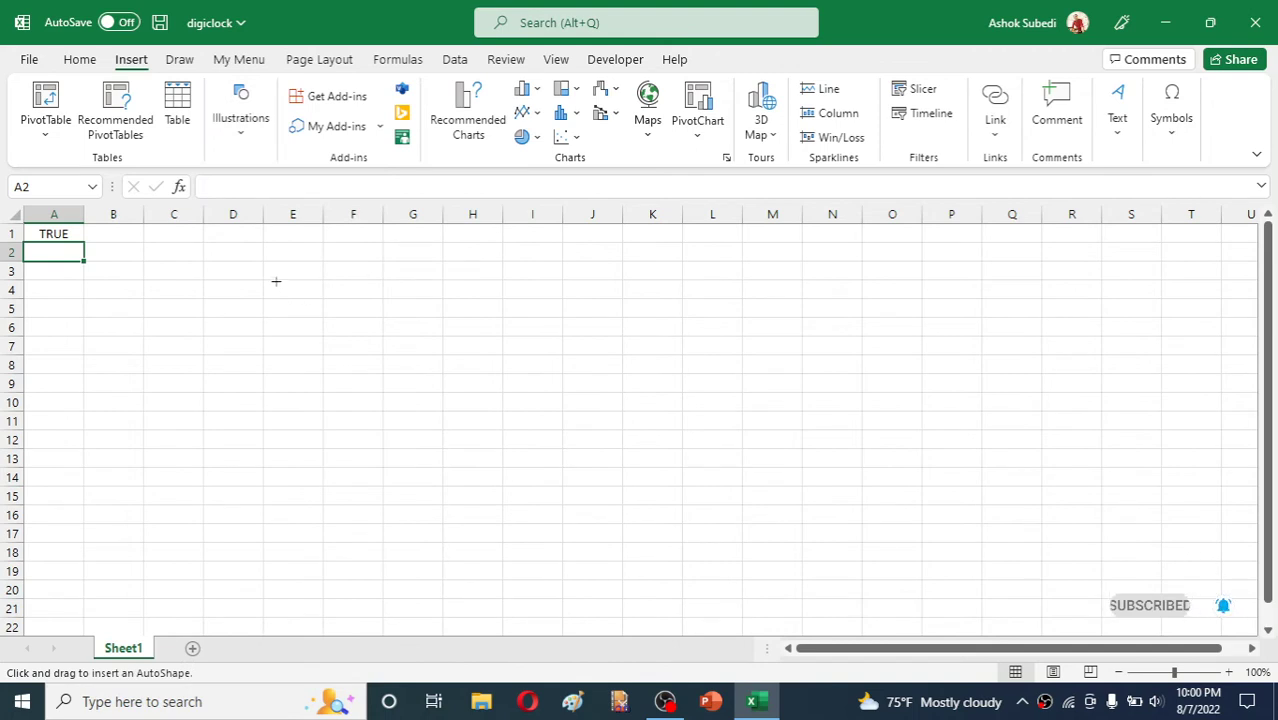
pyautogui.moveTo(277, 282)
pyautogui.mouseDown()
pyautogui.moveTo(952, 533)
pyautogui.moveTo(980, 568)
pyautogui.mouseUp()
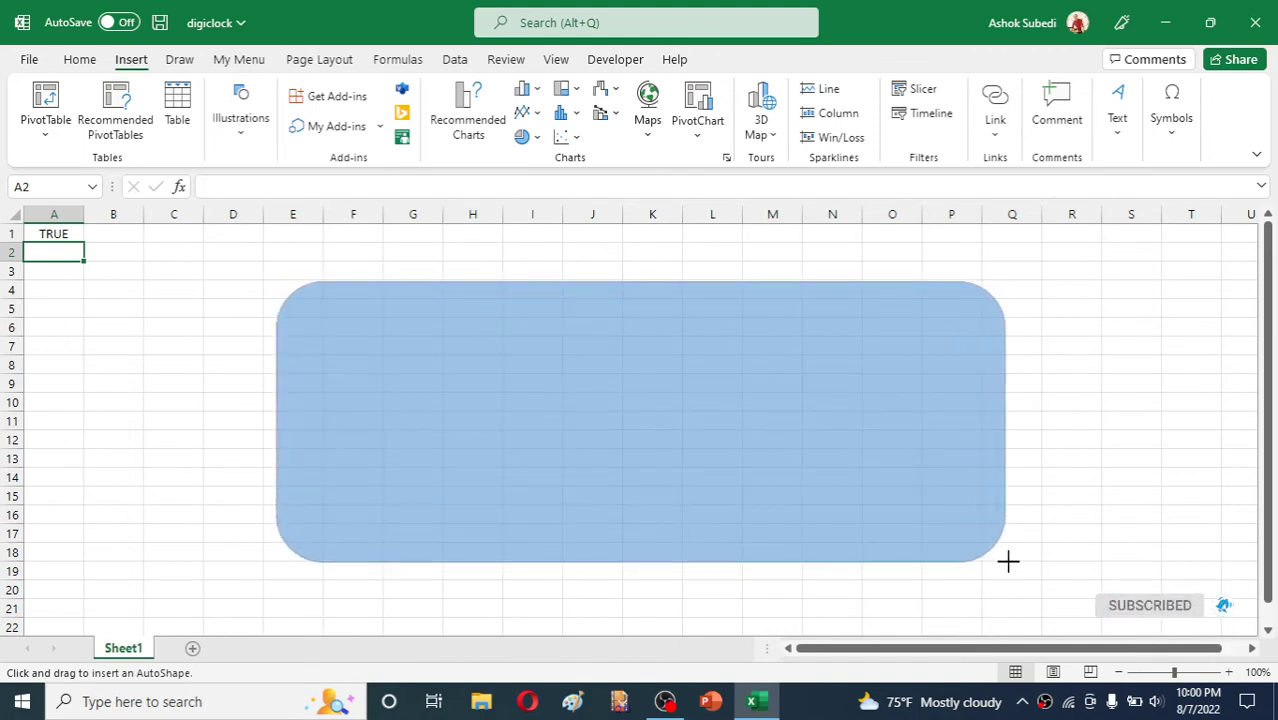
pyautogui.moveTo(980, 568); pyautogui.dragTo(1010, 561)
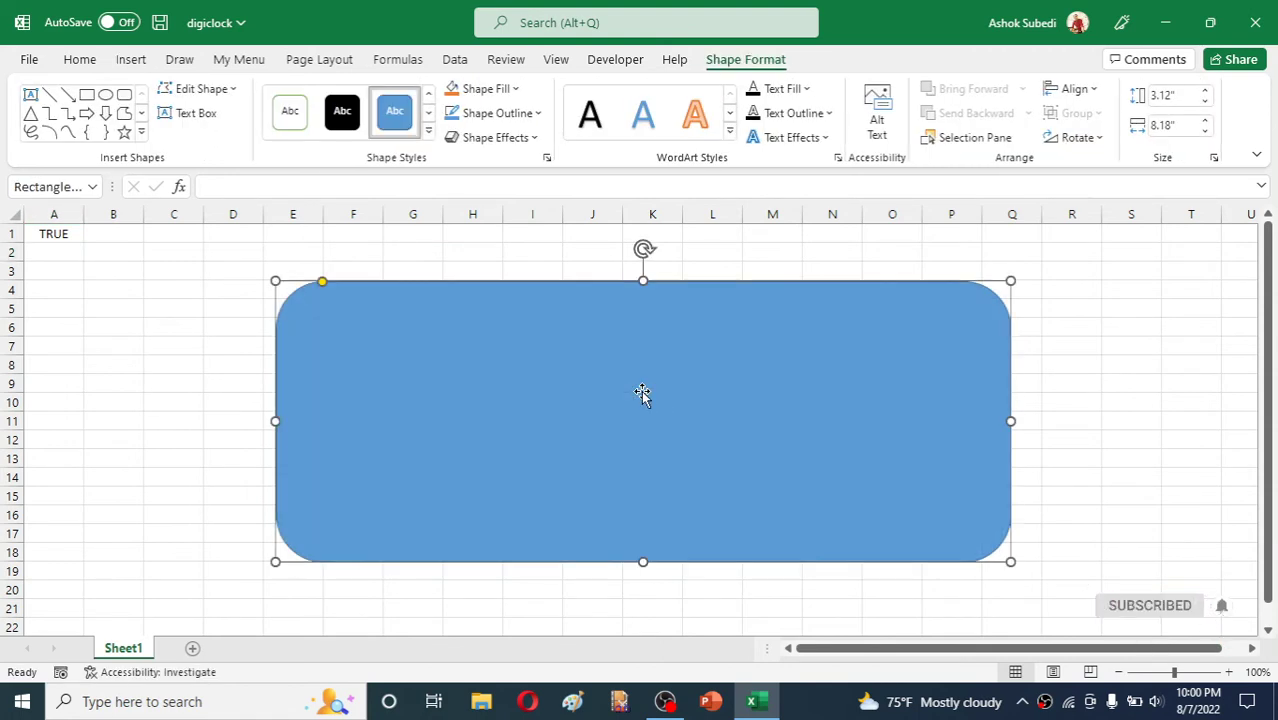
# Apply the black Abc shape style so the rectangle turns solid black.
pyautogui.click(429, 115)
pyautogui.click(429, 115)
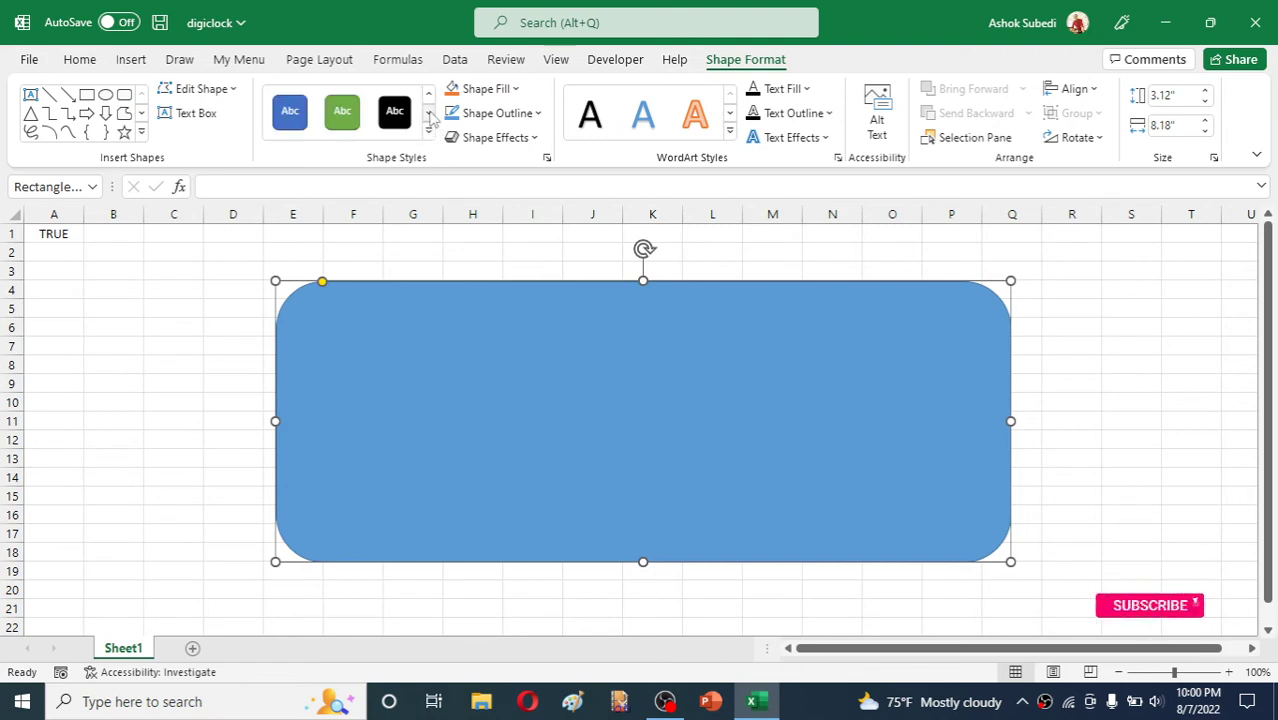
pyautogui.click(397, 113)
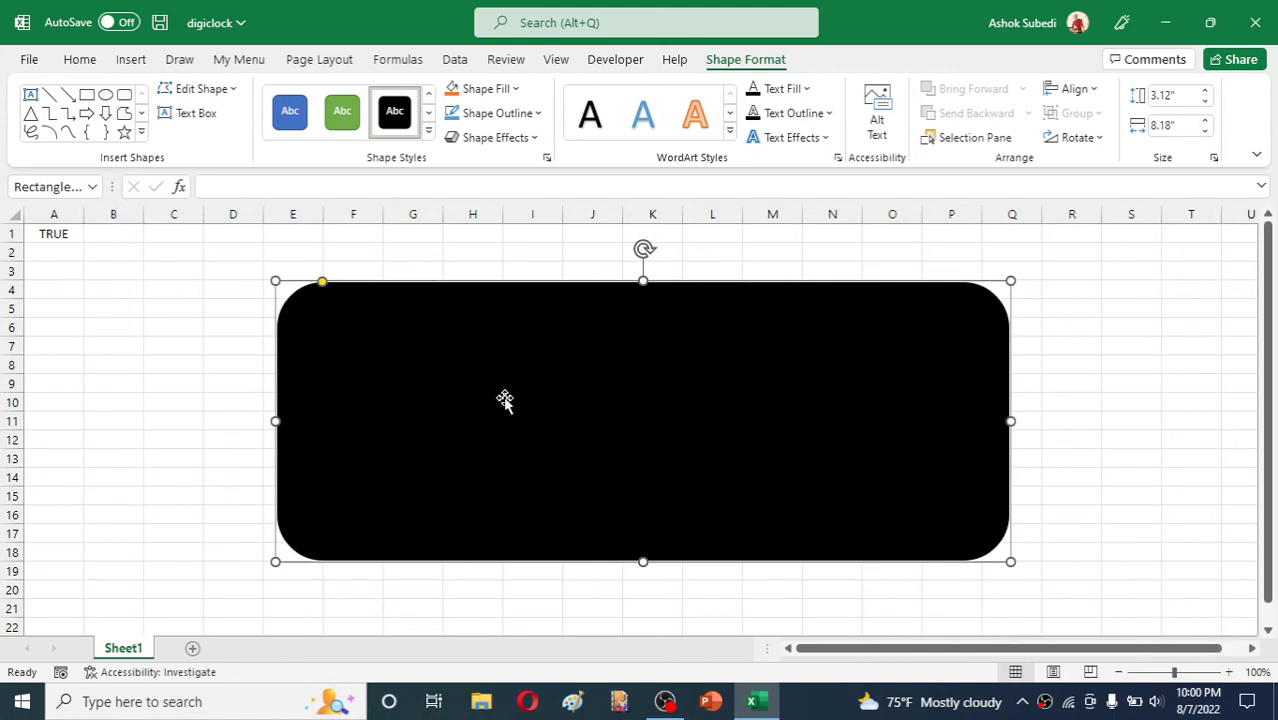
pyautogui.click(1165, 398)
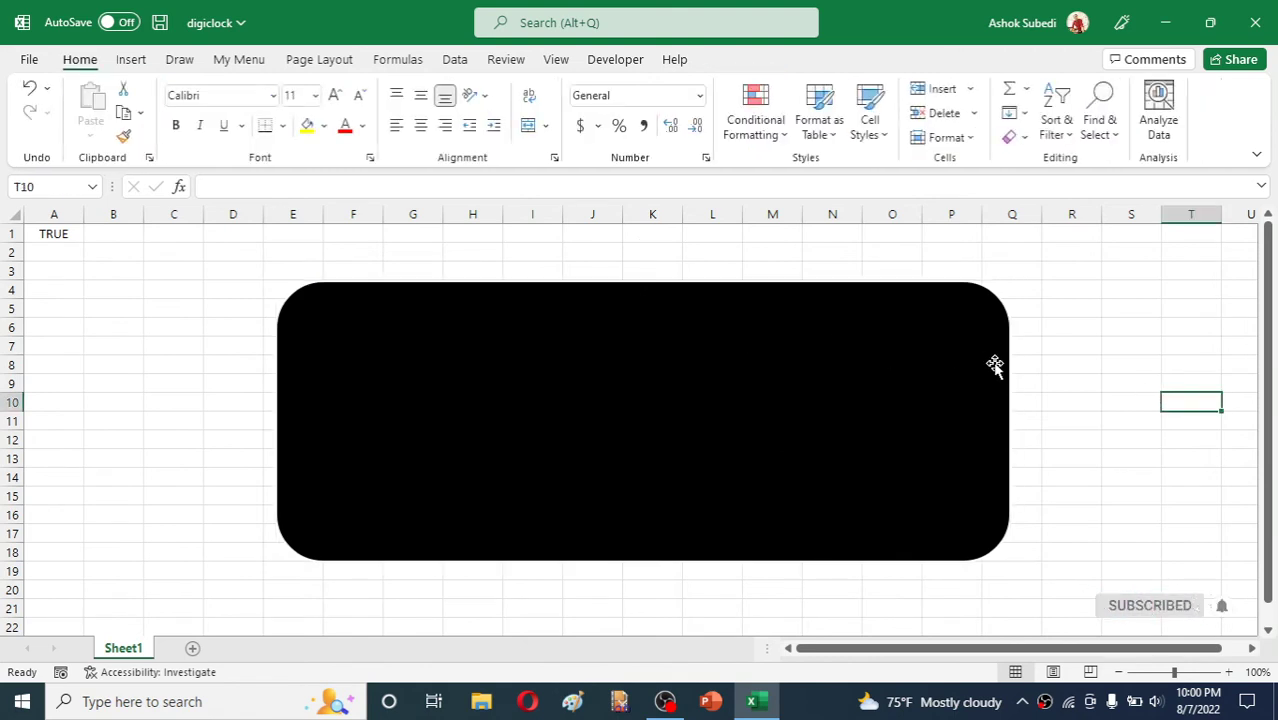
pyautogui.click(641, 340)
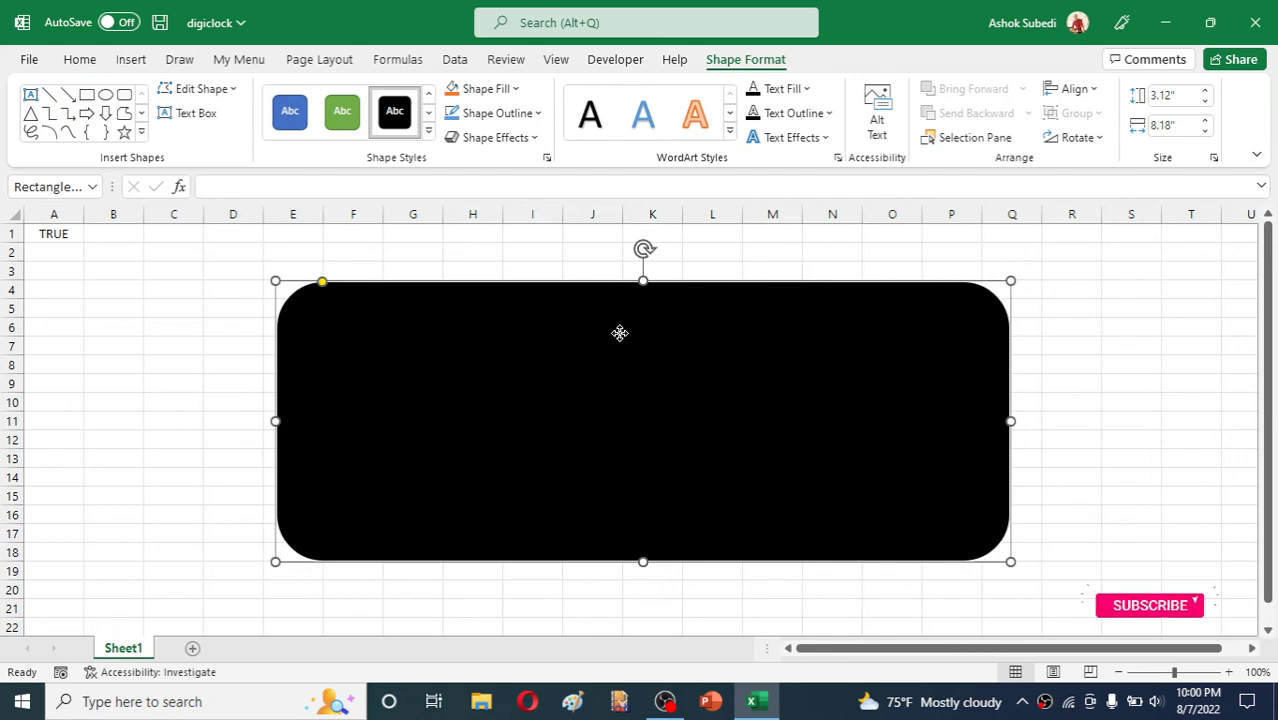
# Assign the Sheet1.digiclock macro to the black rounded rectangle.
pyautogui.rightClick(621, 340)
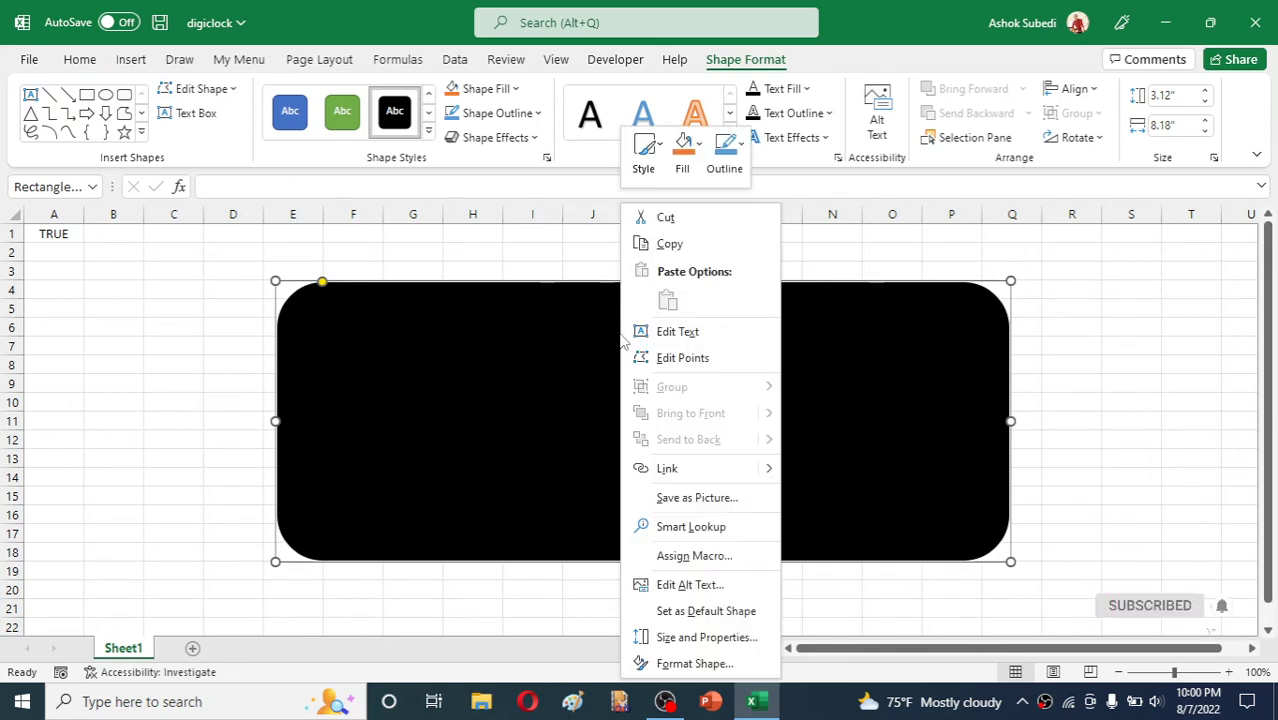
pyautogui.click(685, 557)
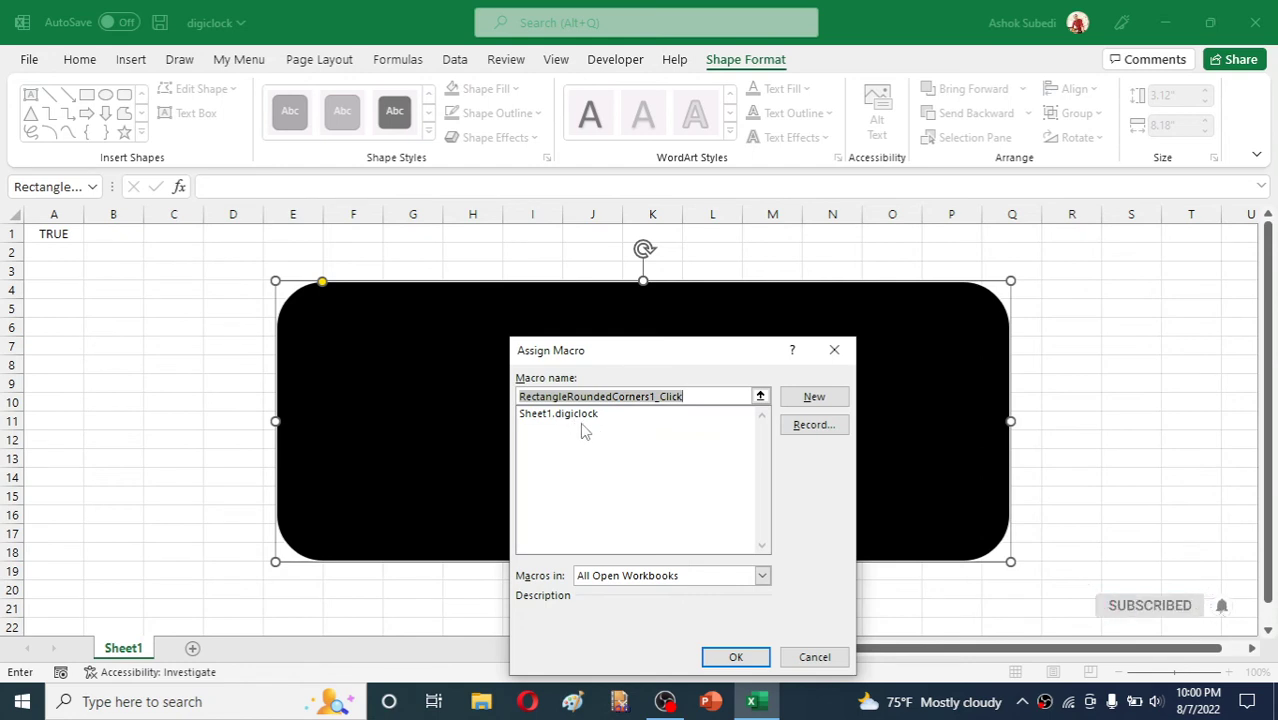
pyautogui.click(545, 415)
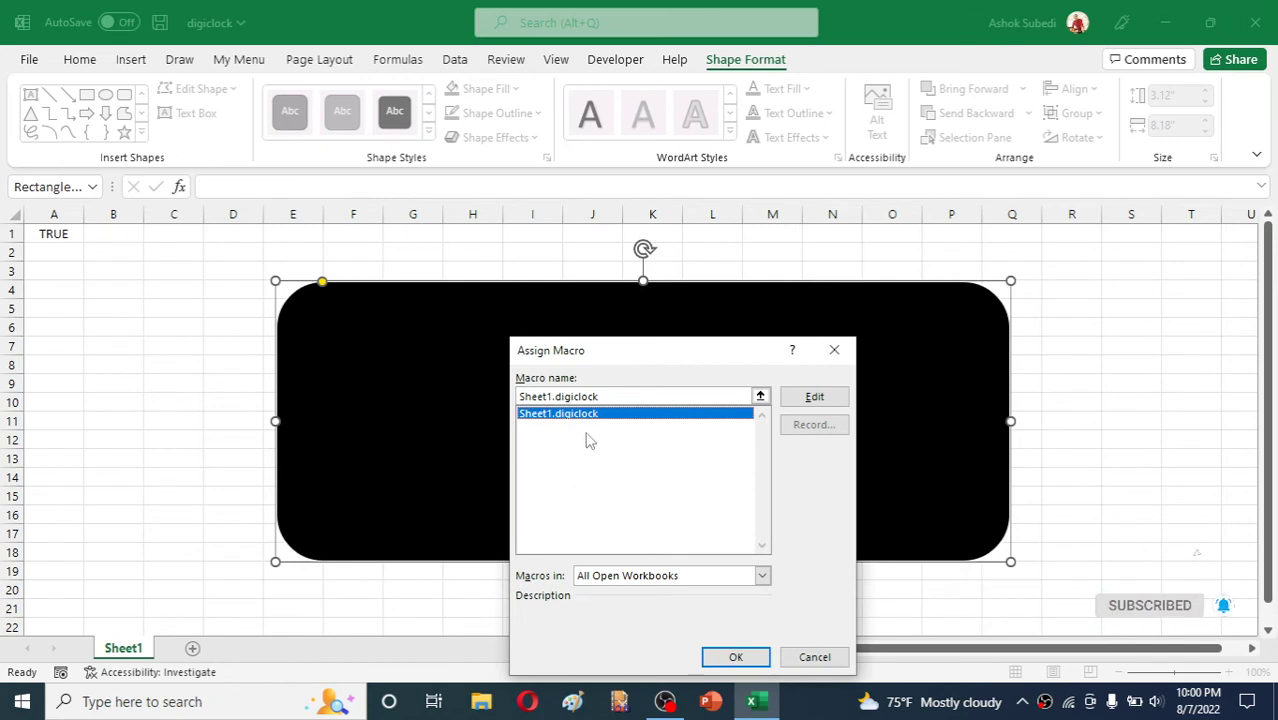
pyautogui.click(742, 657)
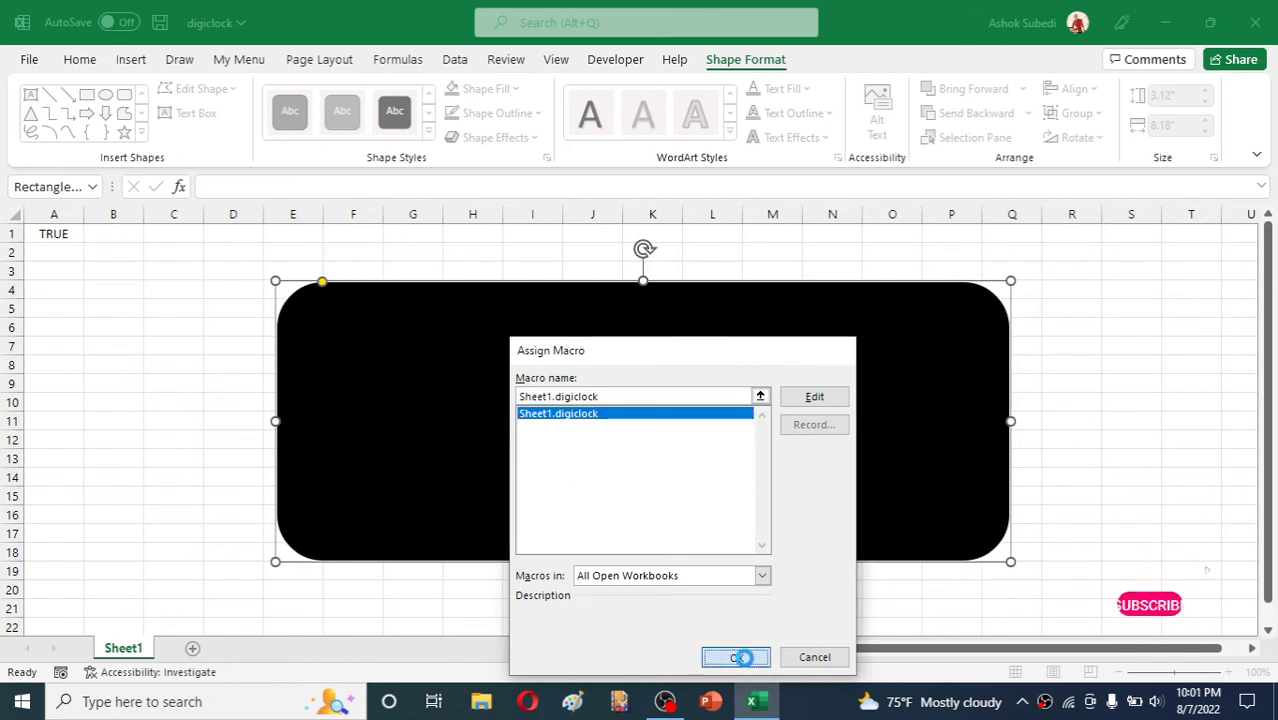
pyautogui.click(1092, 457)
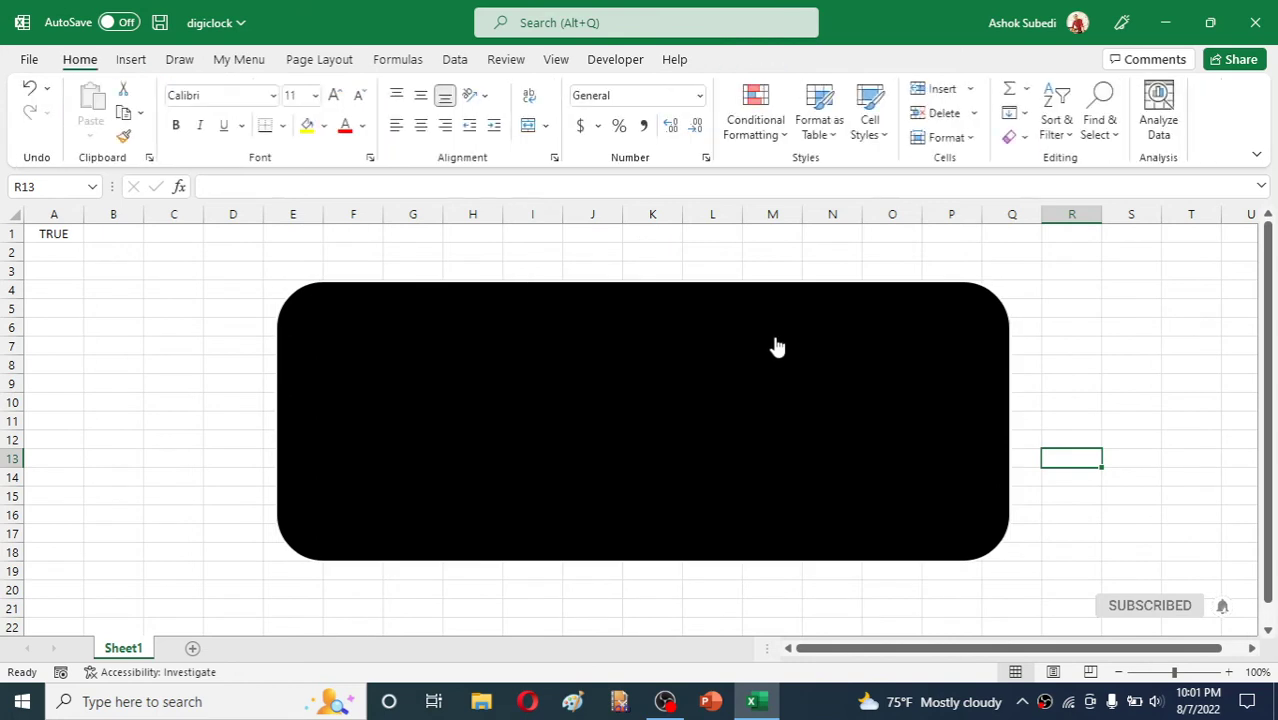
# Toggle the shape's macro off and on, widen column A to show 8/7/2022 22:01, then select B2.
pyautogui.click(578, 343)
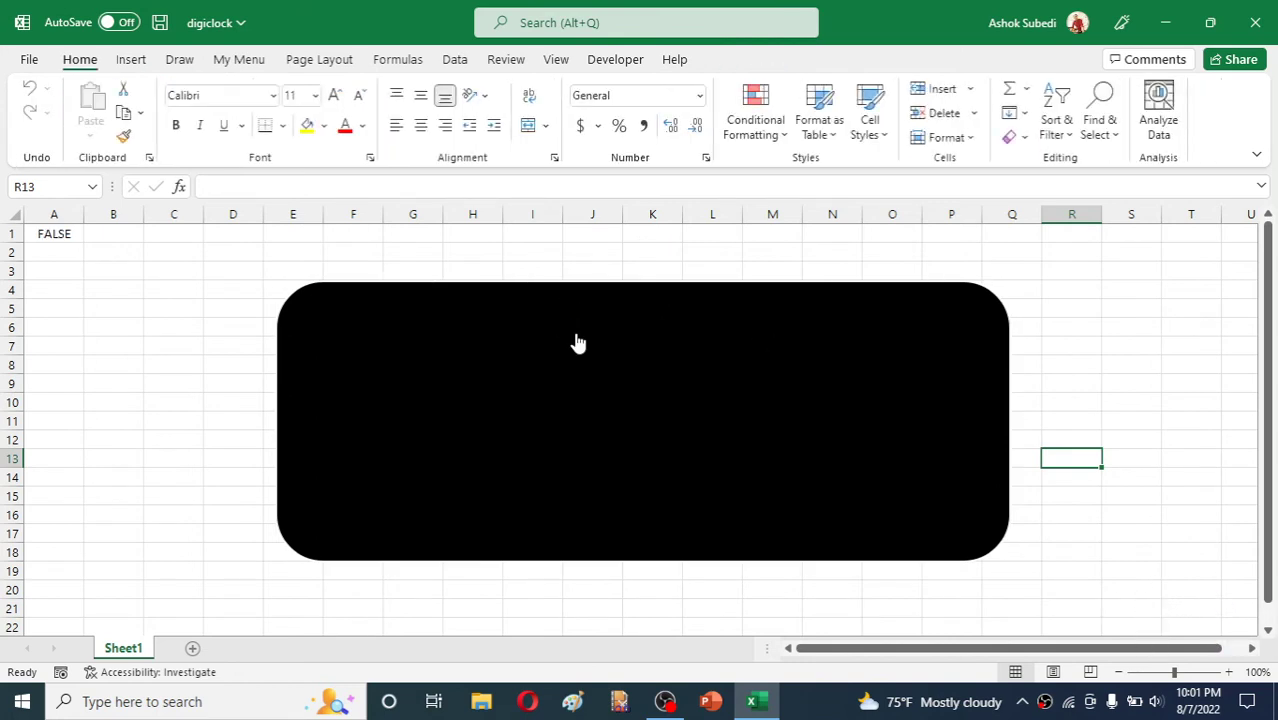
pyautogui.click(626, 358)
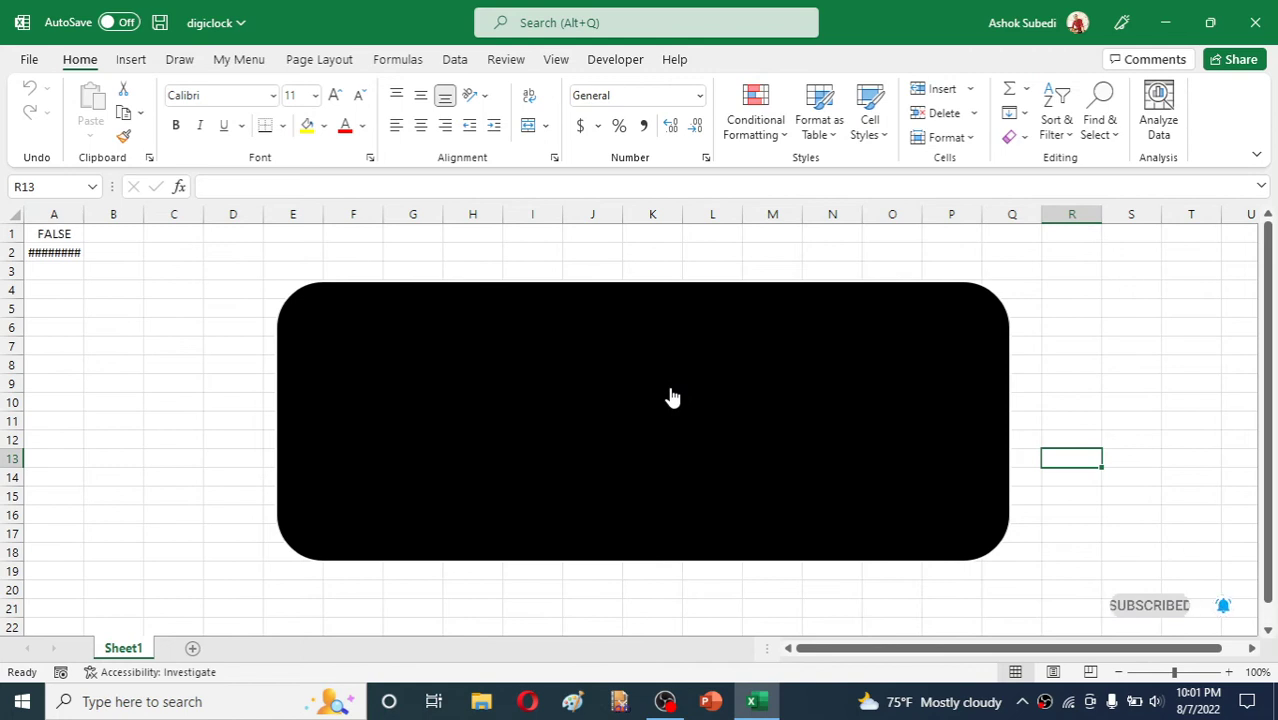
pyautogui.moveTo(85, 216); pyautogui.dragTo(132, 220)
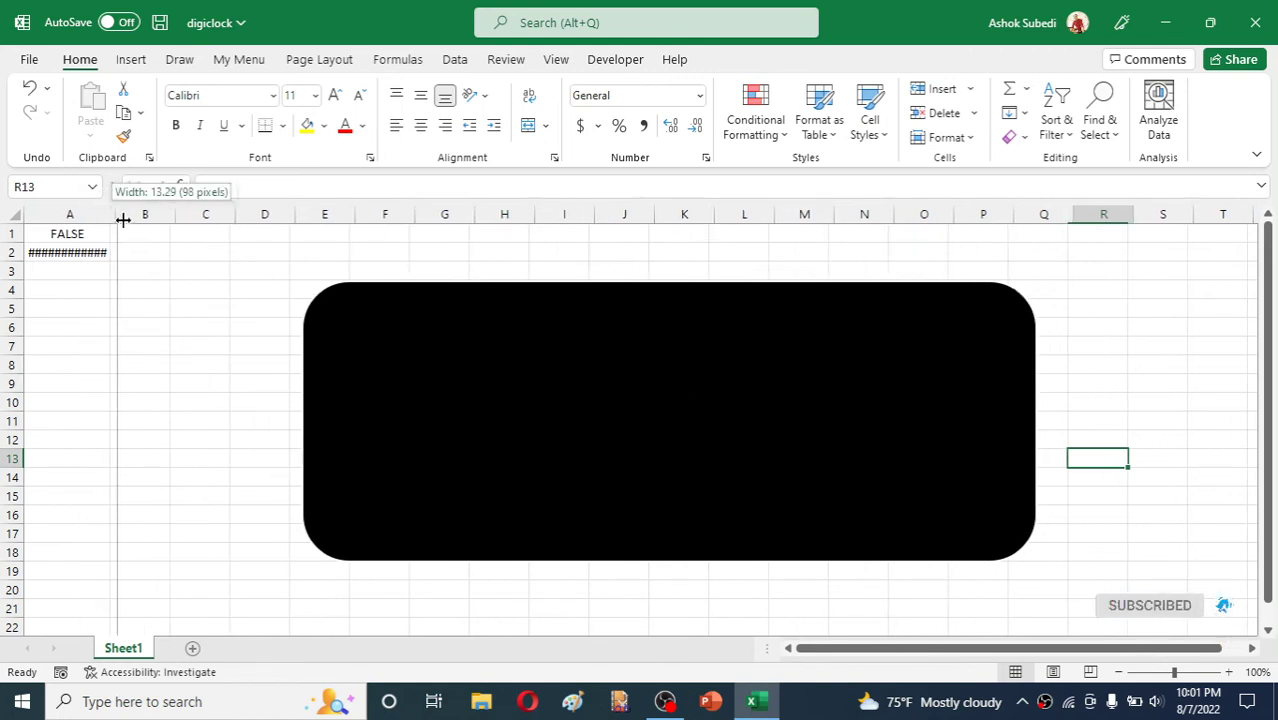
pyautogui.click(84, 256)
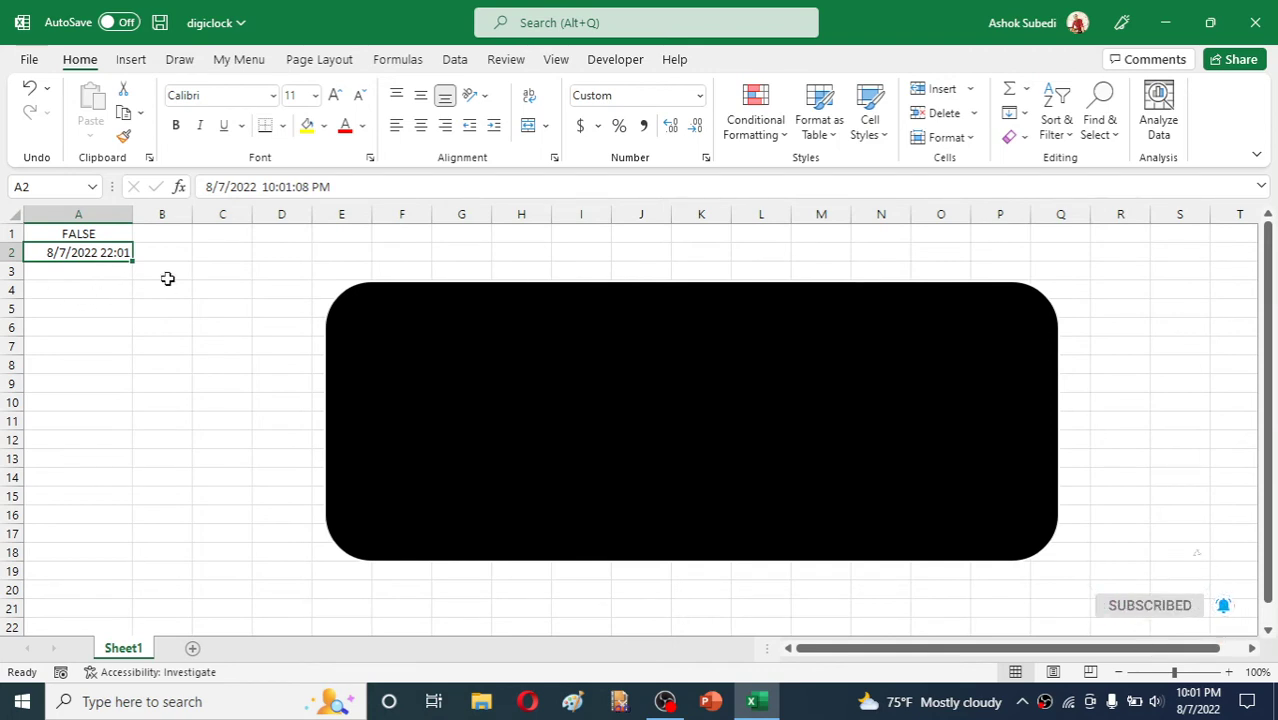
pyautogui.click(165, 251)
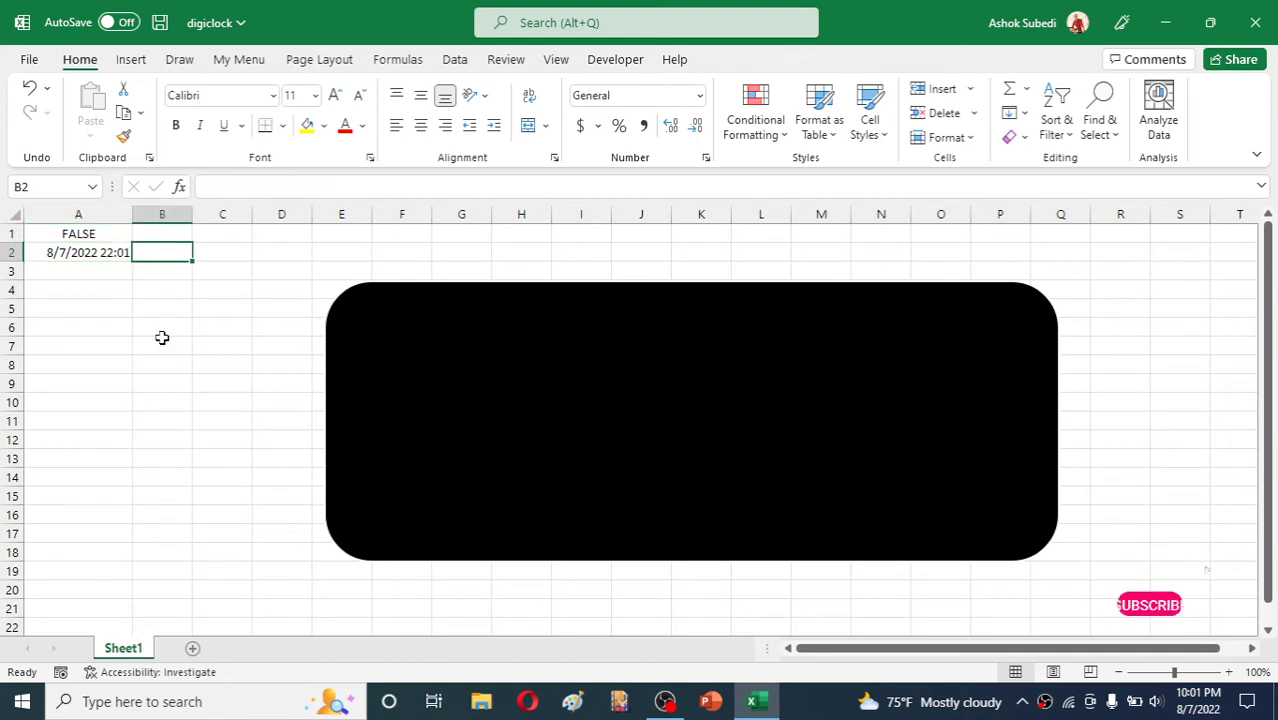
# Enter =TEXT(A2,"hh:mm:ss AM/PM") in B2 so it shows 10:01:08 PM.
pyautogui.write('=')
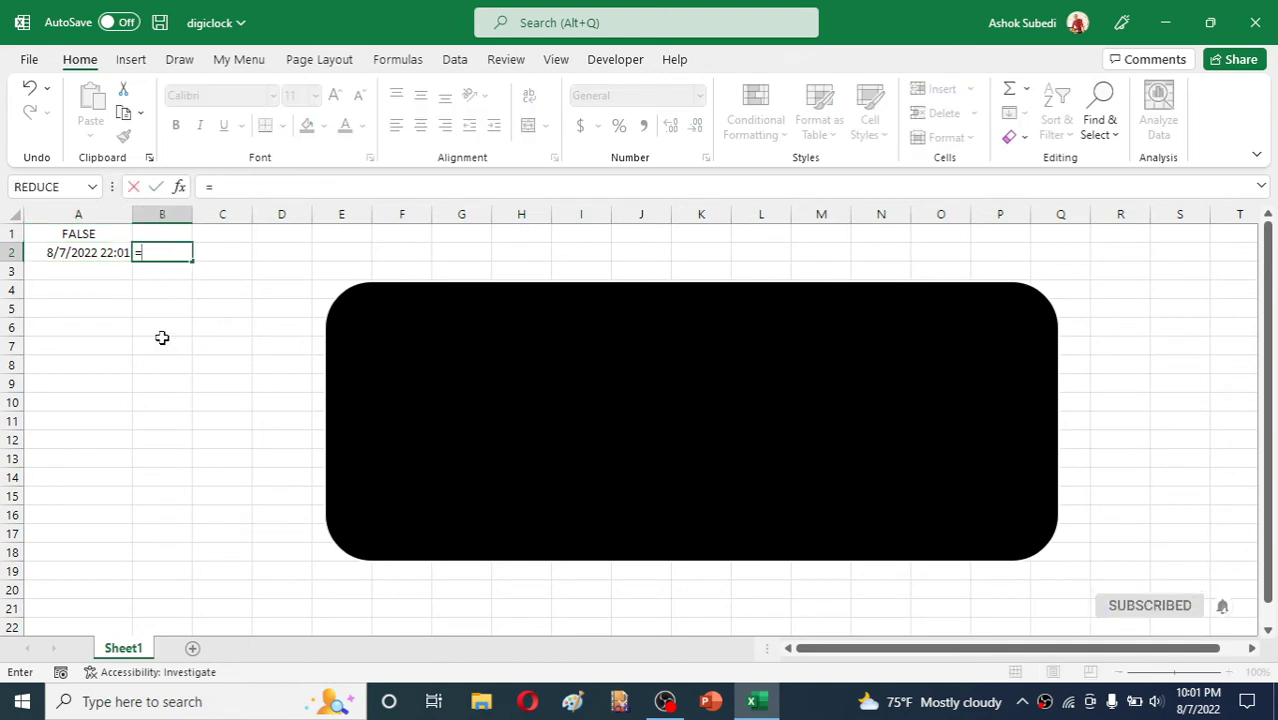
pyautogui.write('text')
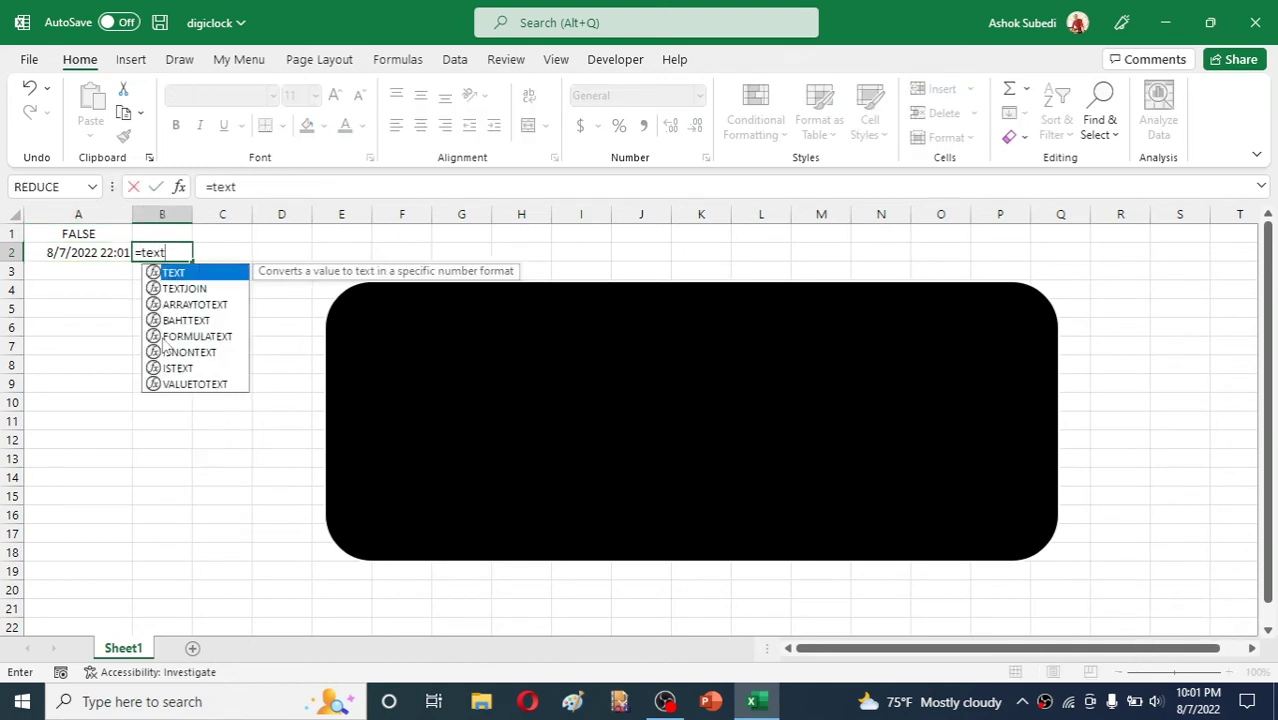
pyautogui.write('(')
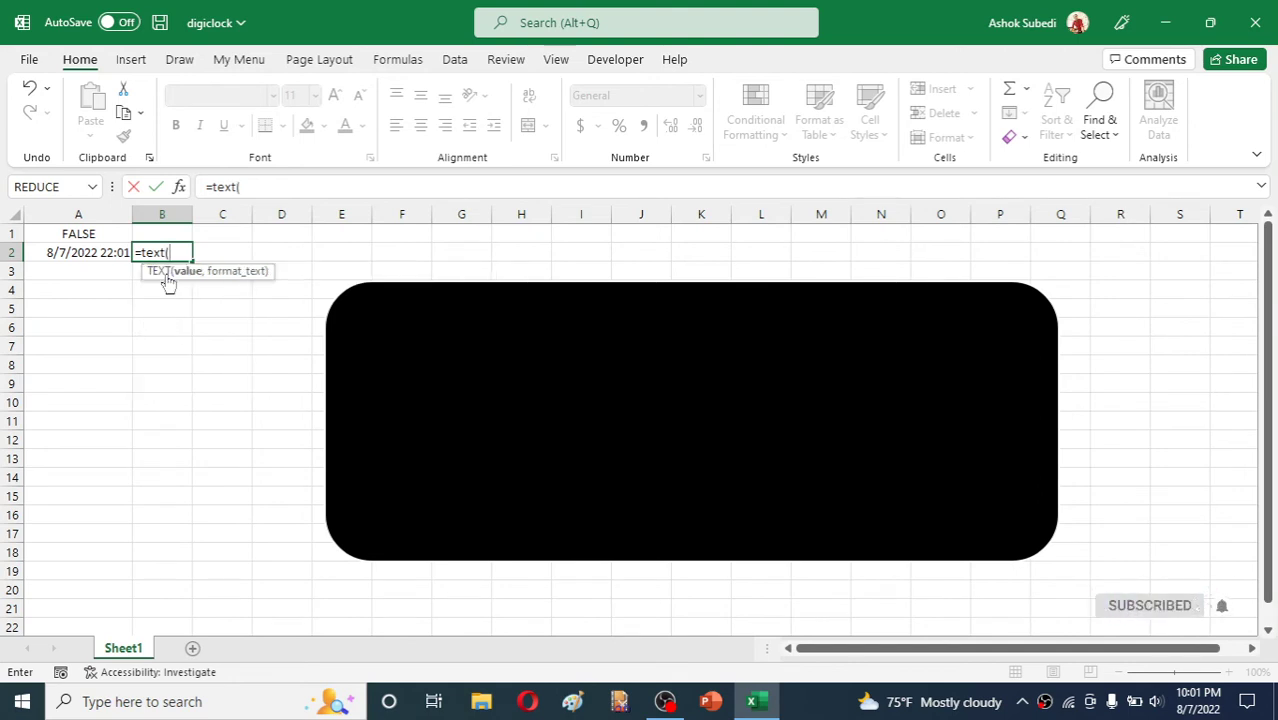
pyautogui.click(80, 252)
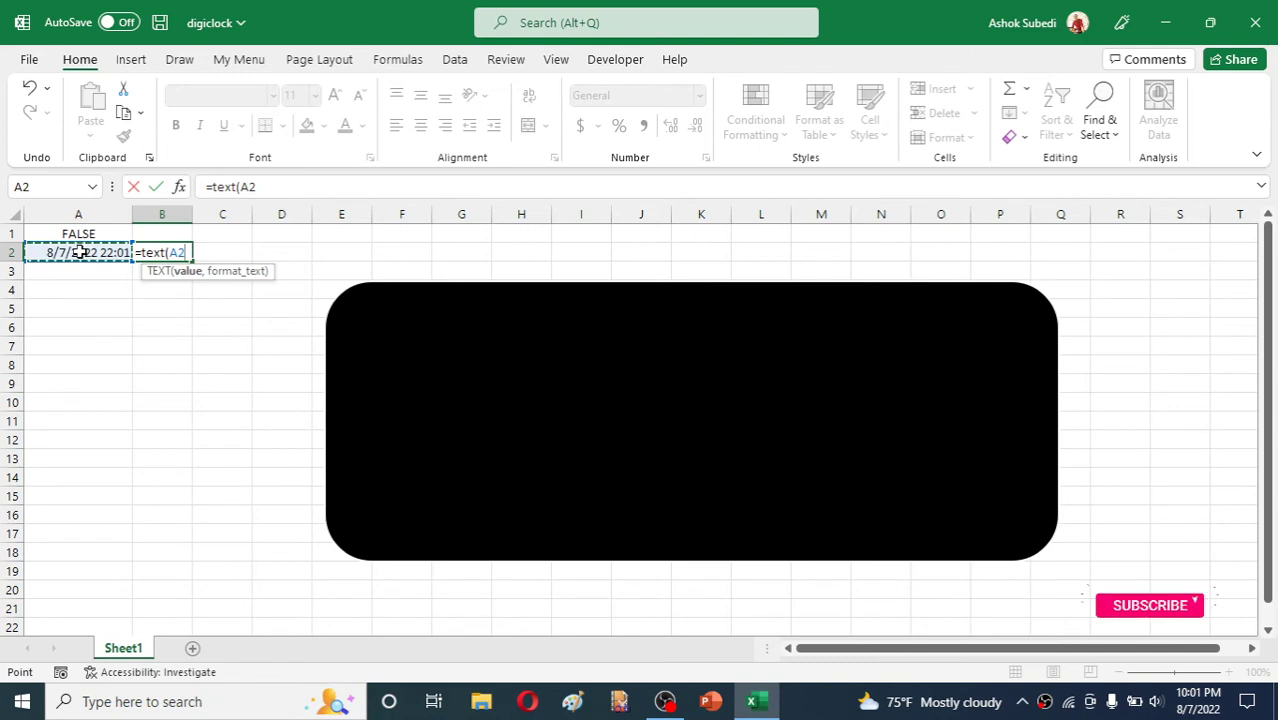
pyautogui.write(',')
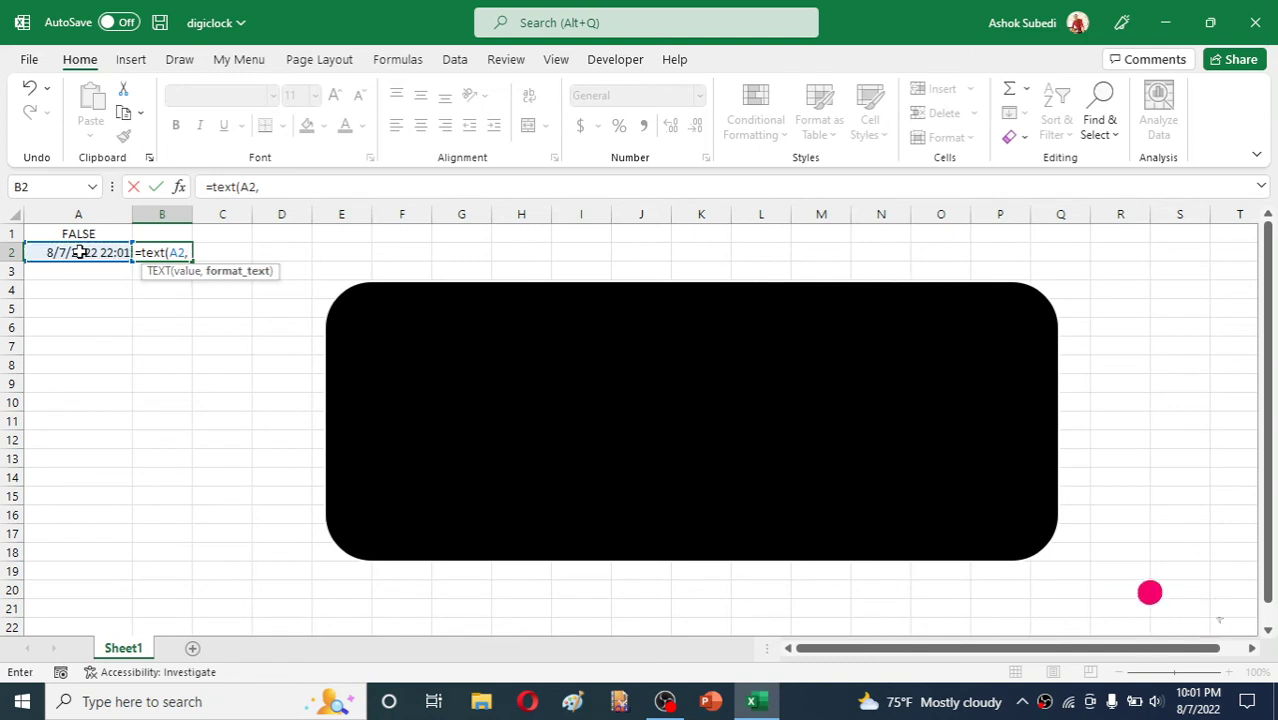
pyautogui.write('hh:')
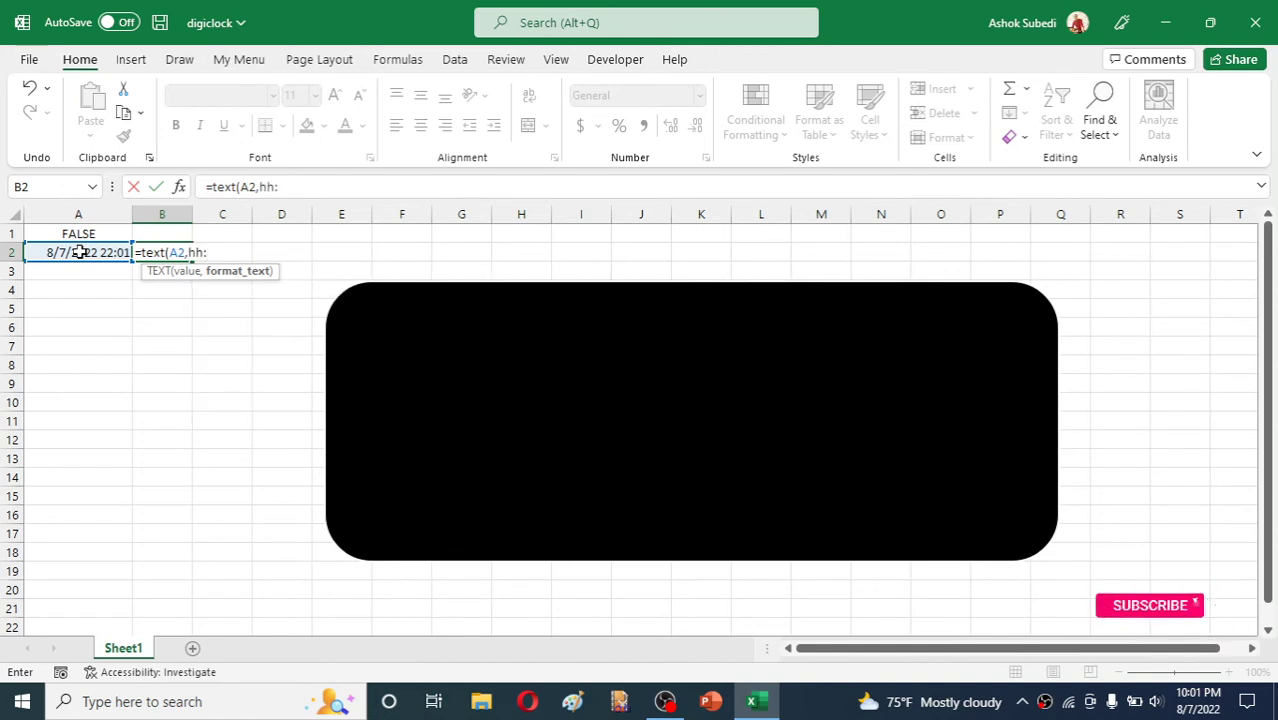
pyautogui.write('mm')
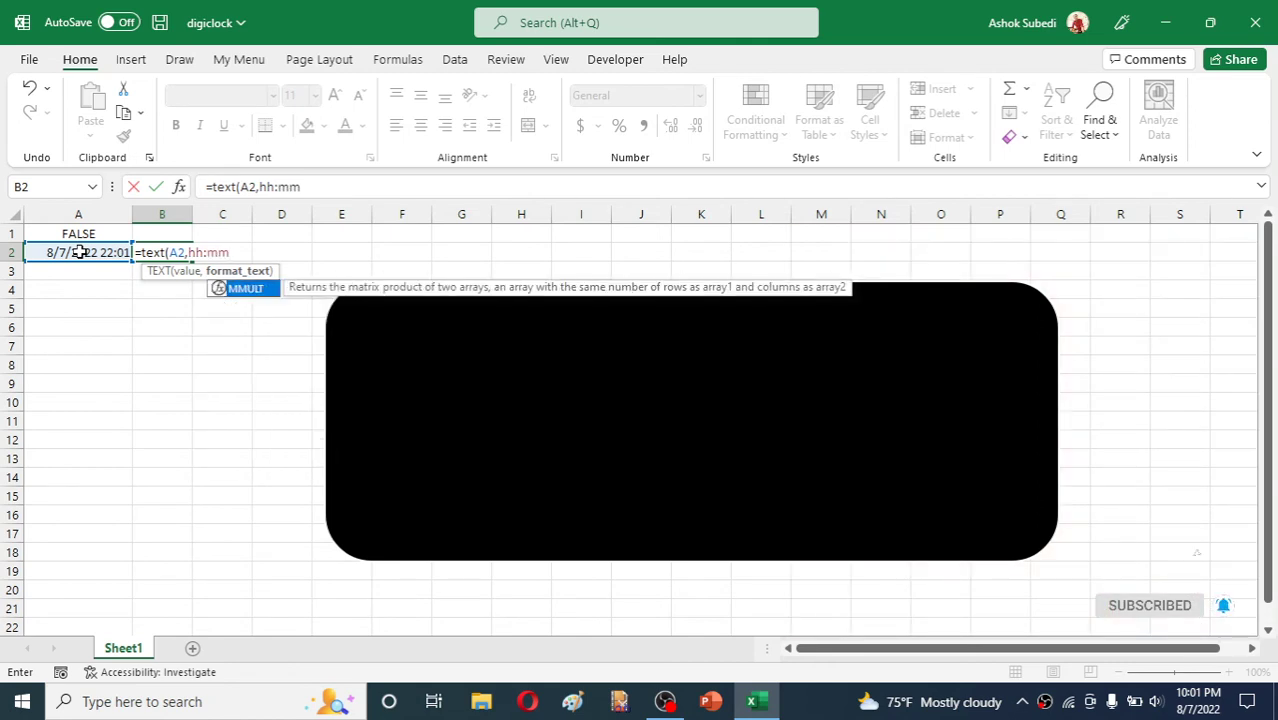
pyautogui.write(':ss')
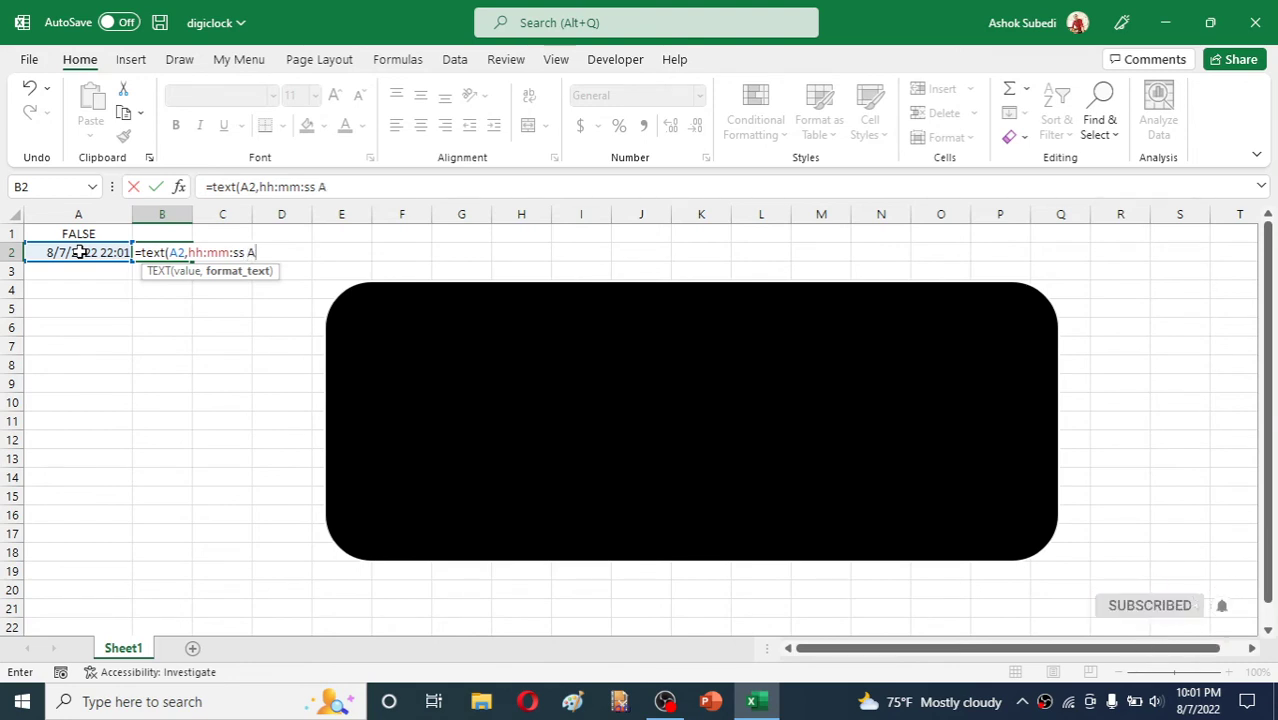
pyautogui.write('AM/')
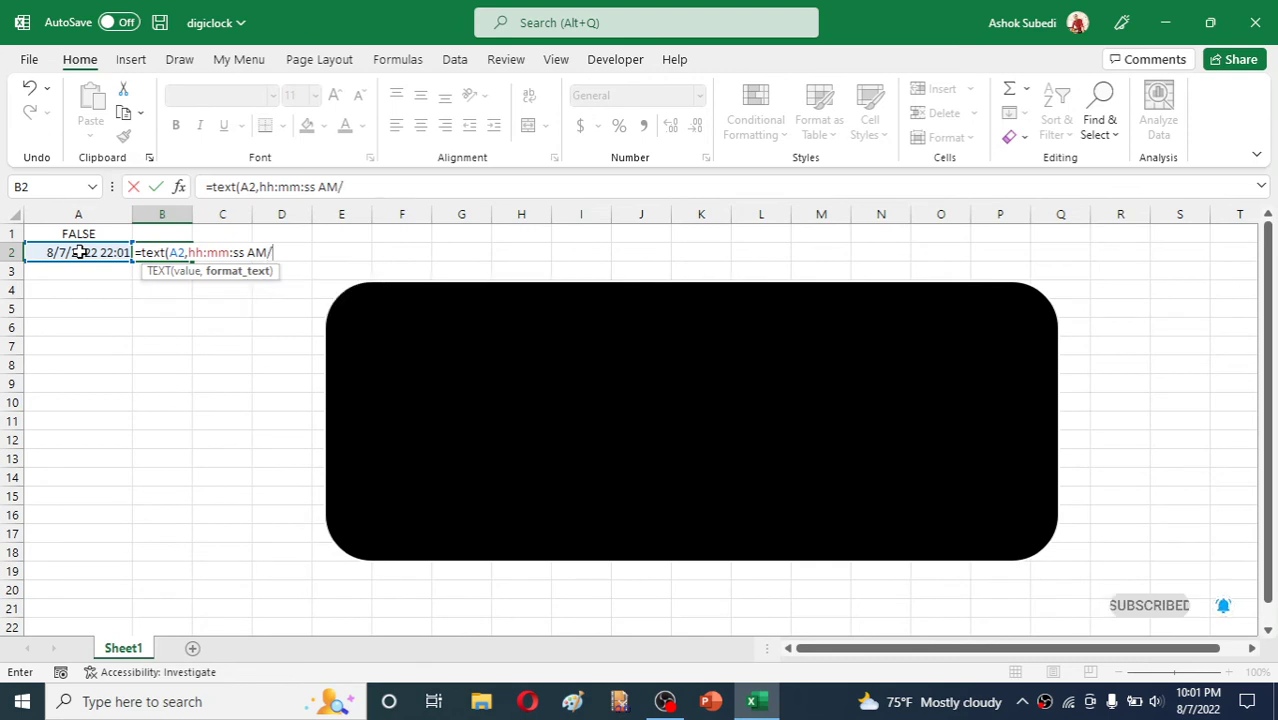
pyautogui.write('PM')
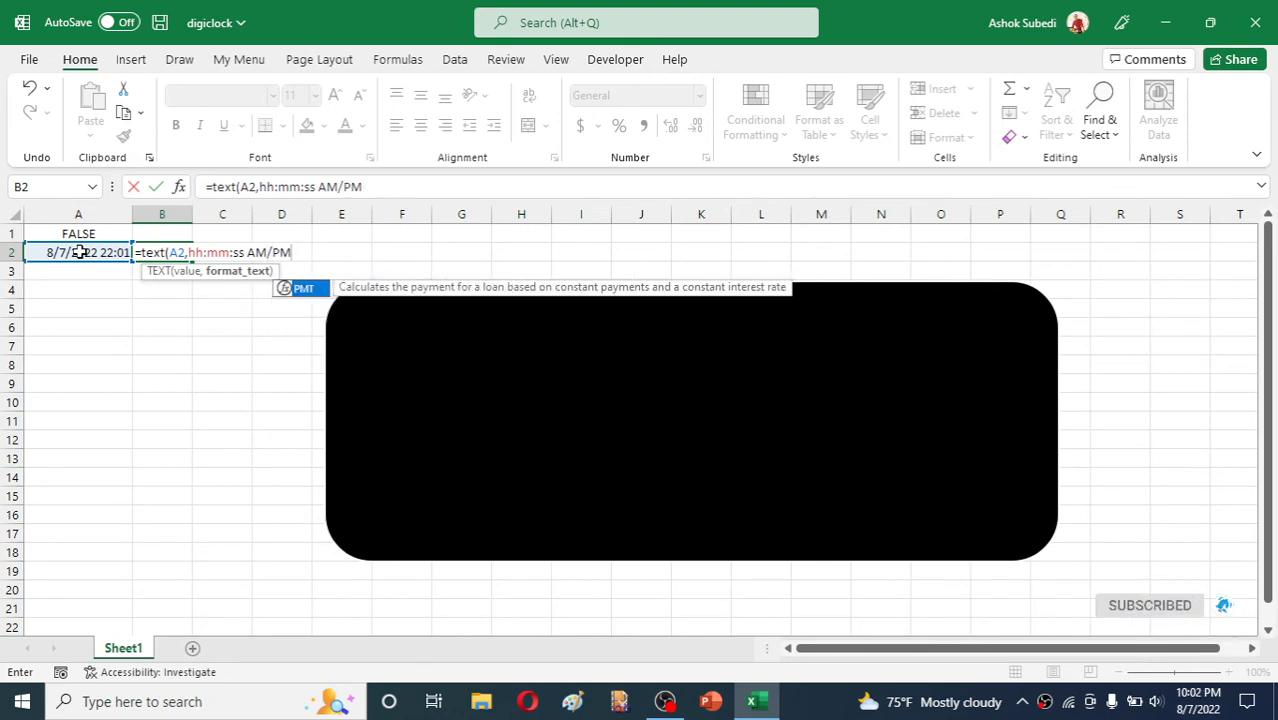
pyautogui.write('"')
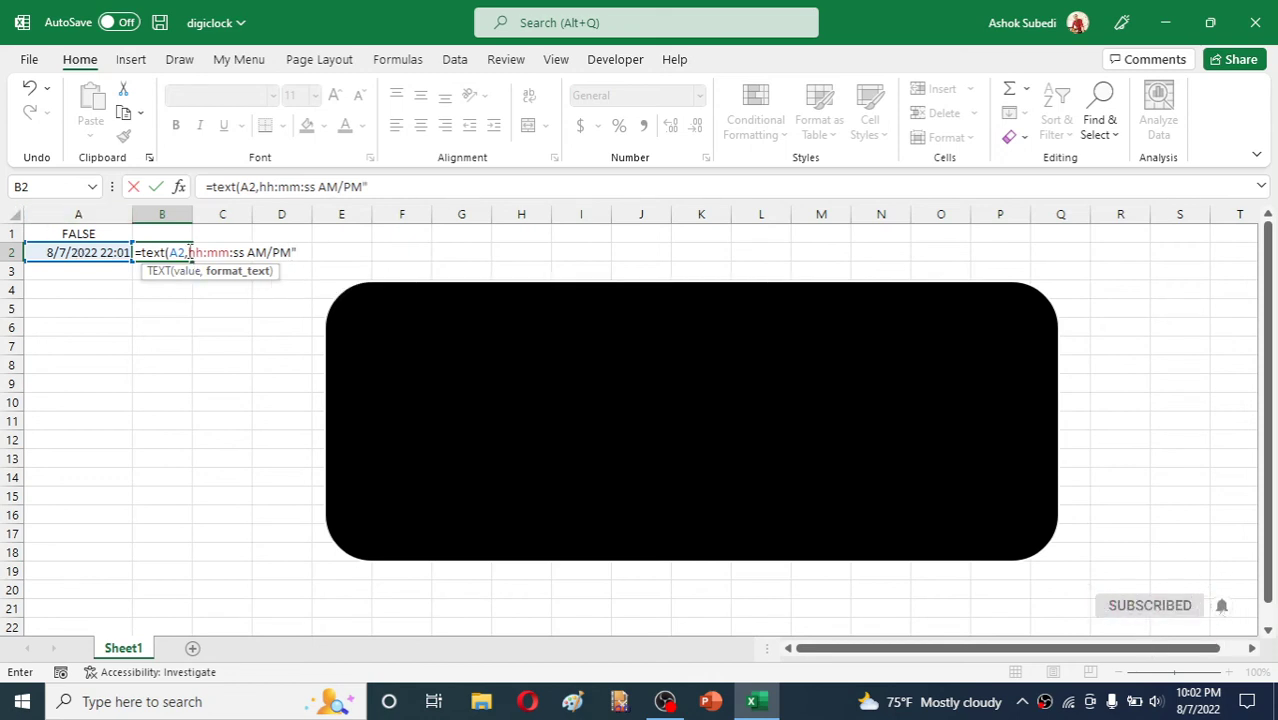
pyautogui.write('"')
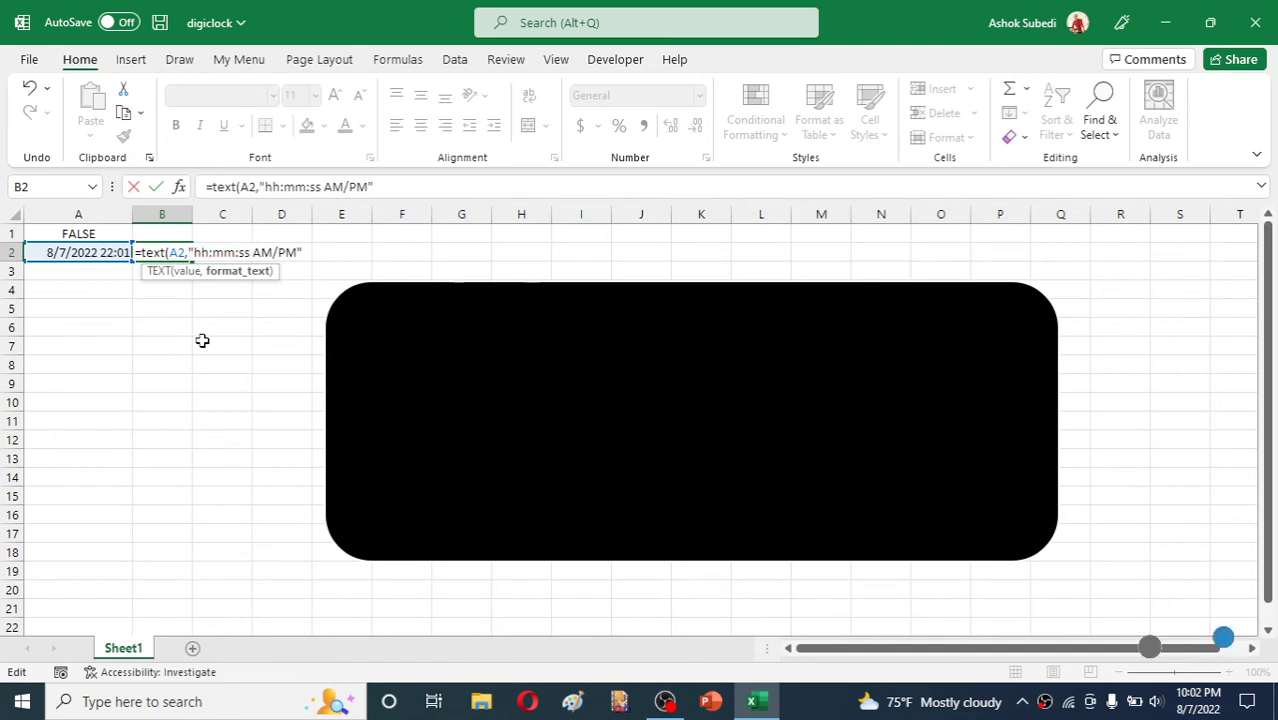
pyautogui.click(385, 189)
pyautogui.write(')')
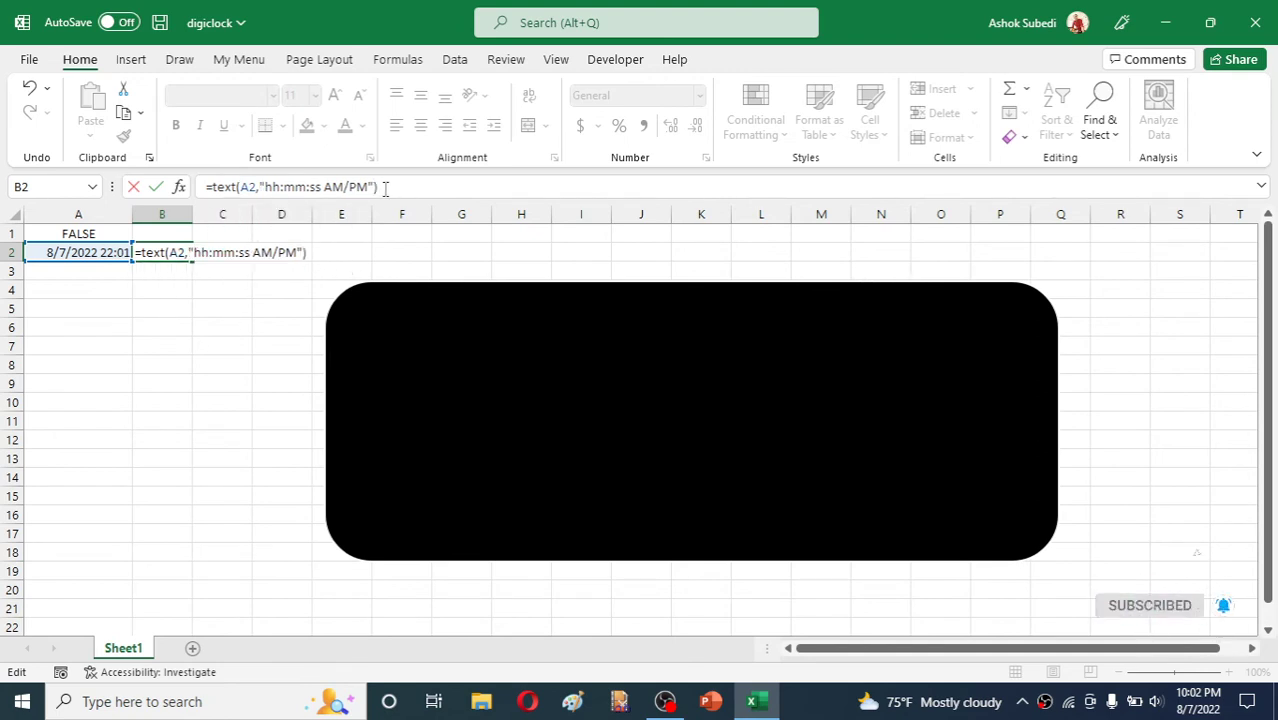
pyautogui.press('Return')
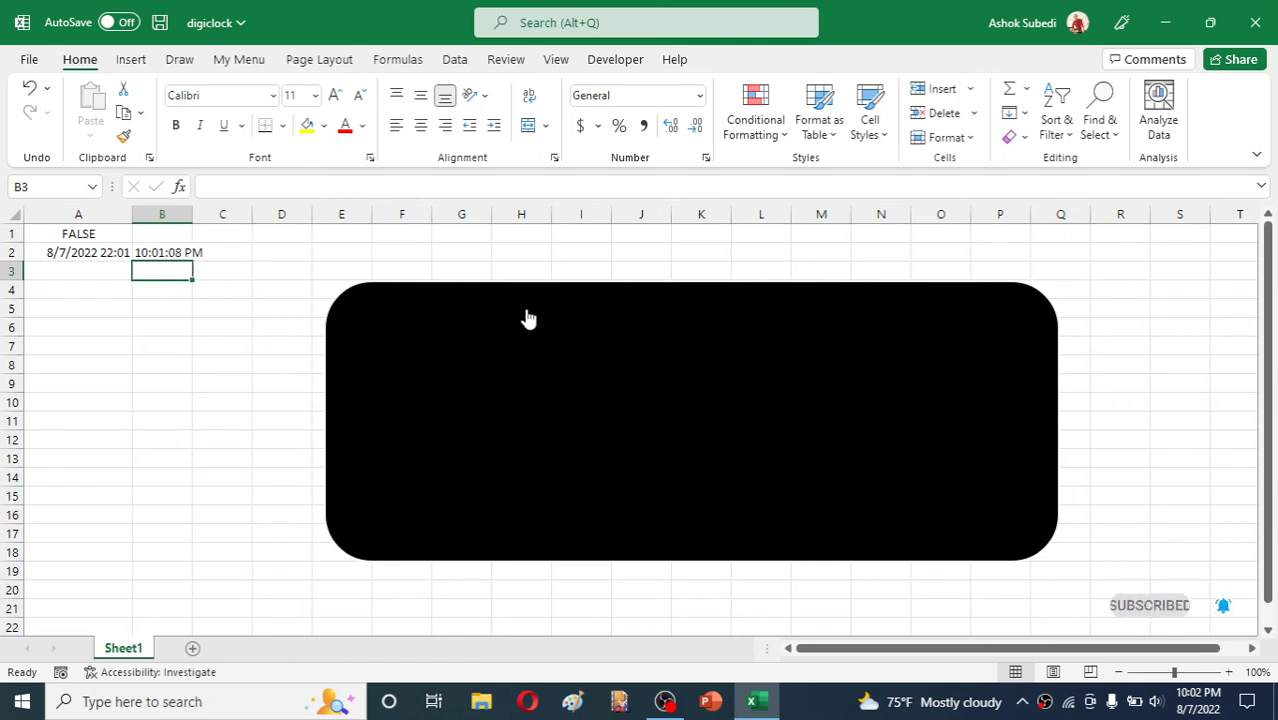
# Link the black rounded rectangle's text to =$B$2 so it shows the time.
pyautogui.click(423, 293)
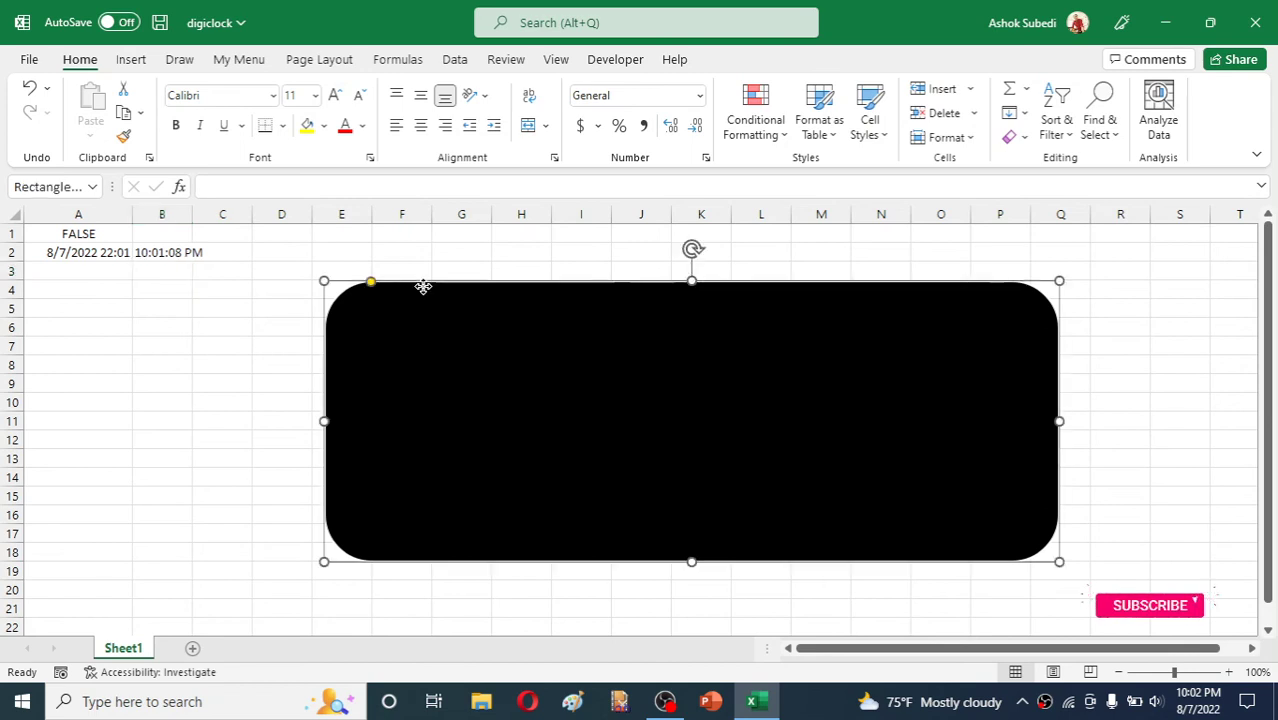
pyautogui.rightClick(420, 290)
pyautogui.click(412, 291)
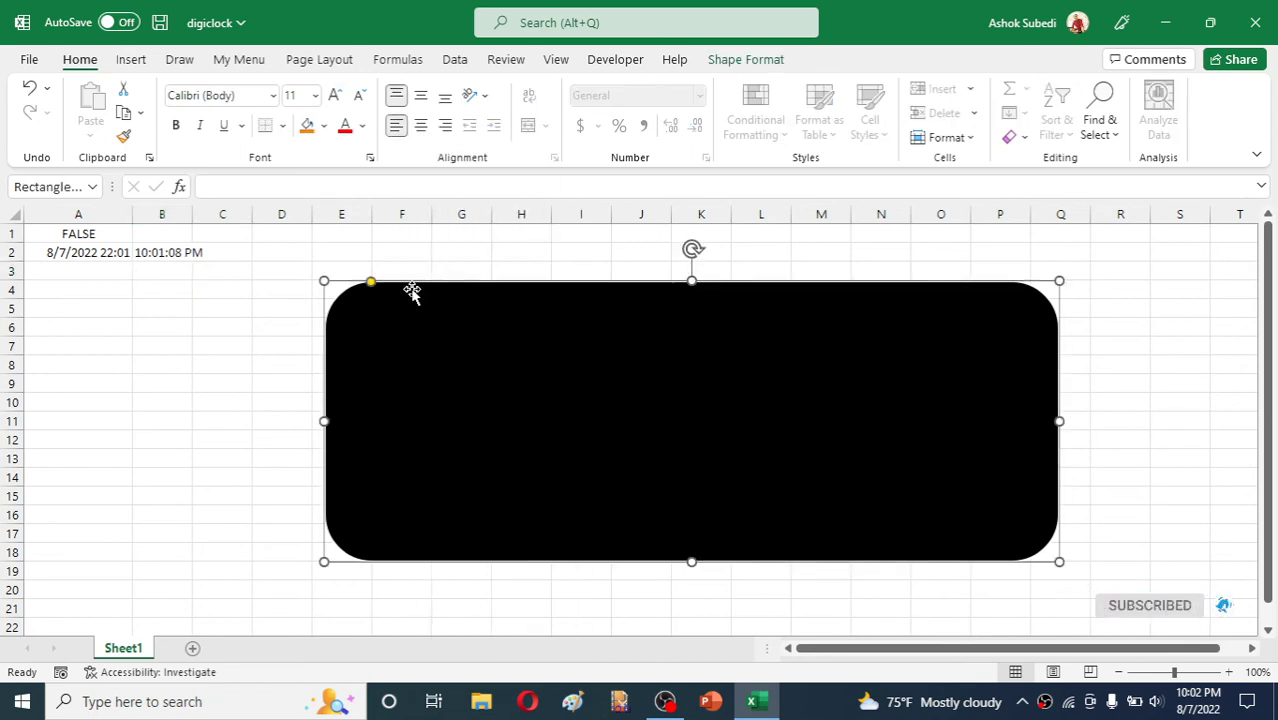
pyautogui.click(242, 185)
pyautogui.write('=')
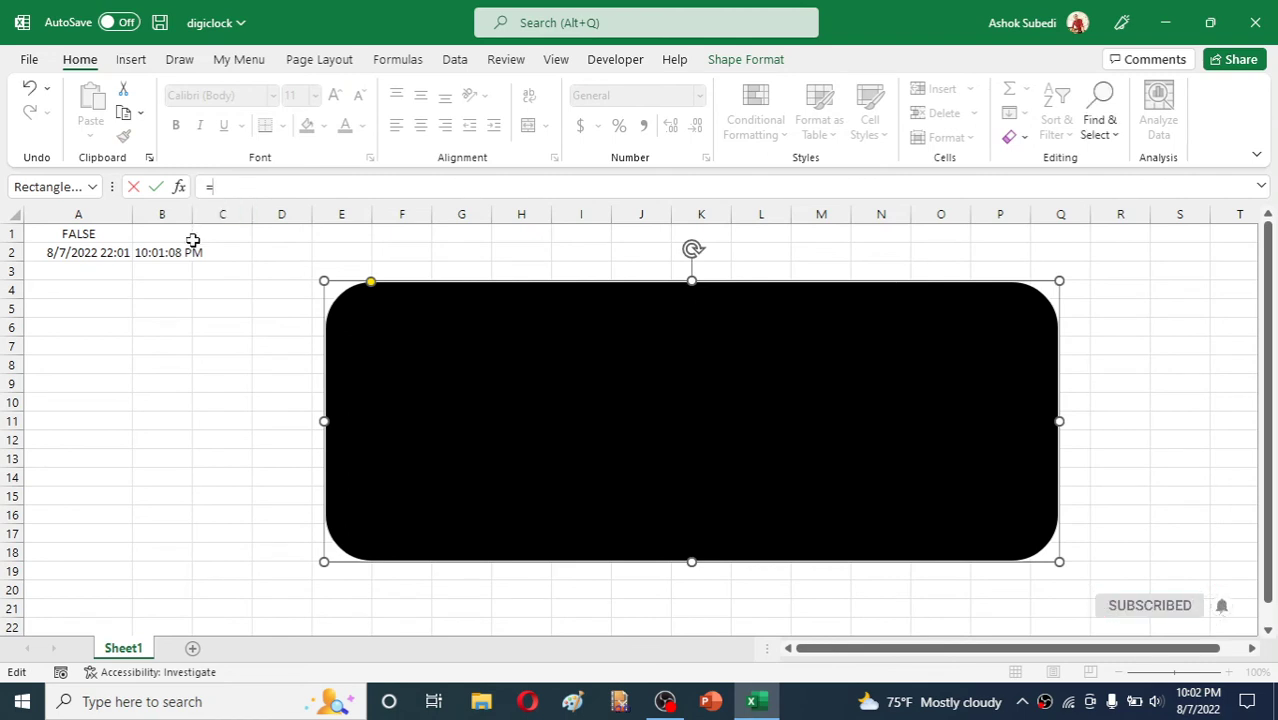
pyautogui.click(162, 252)
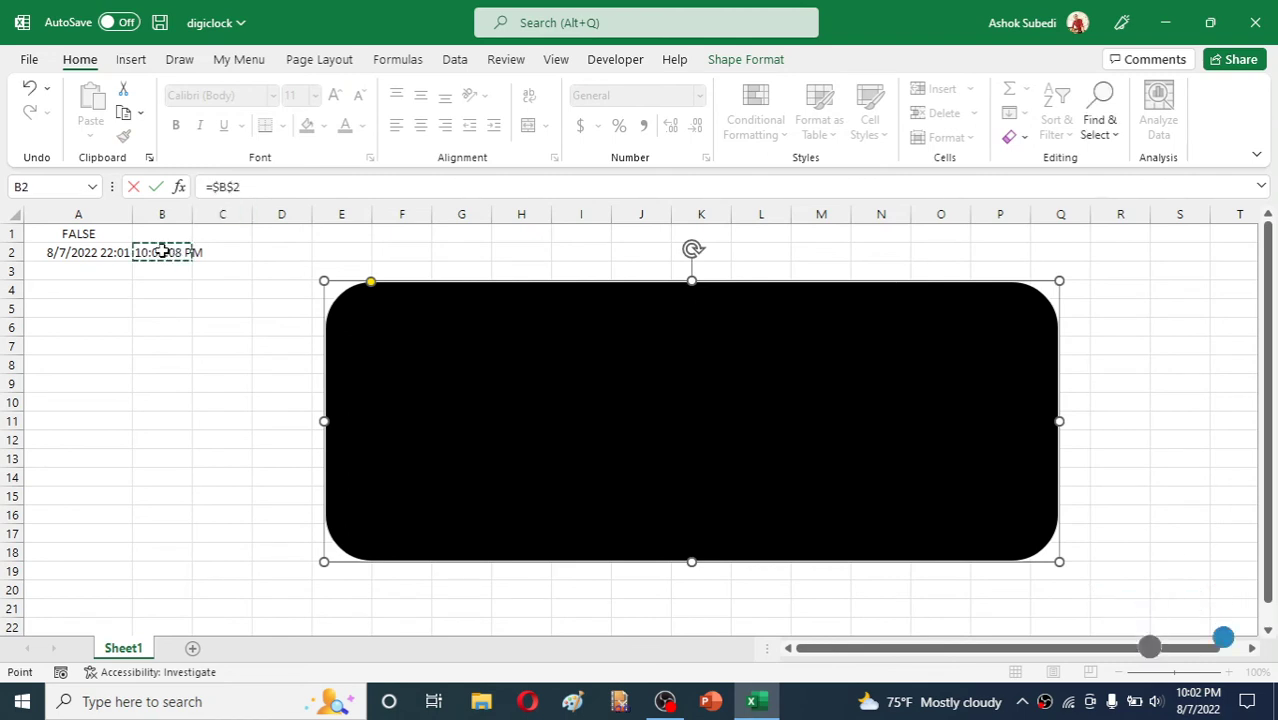
pyautogui.press('Return')
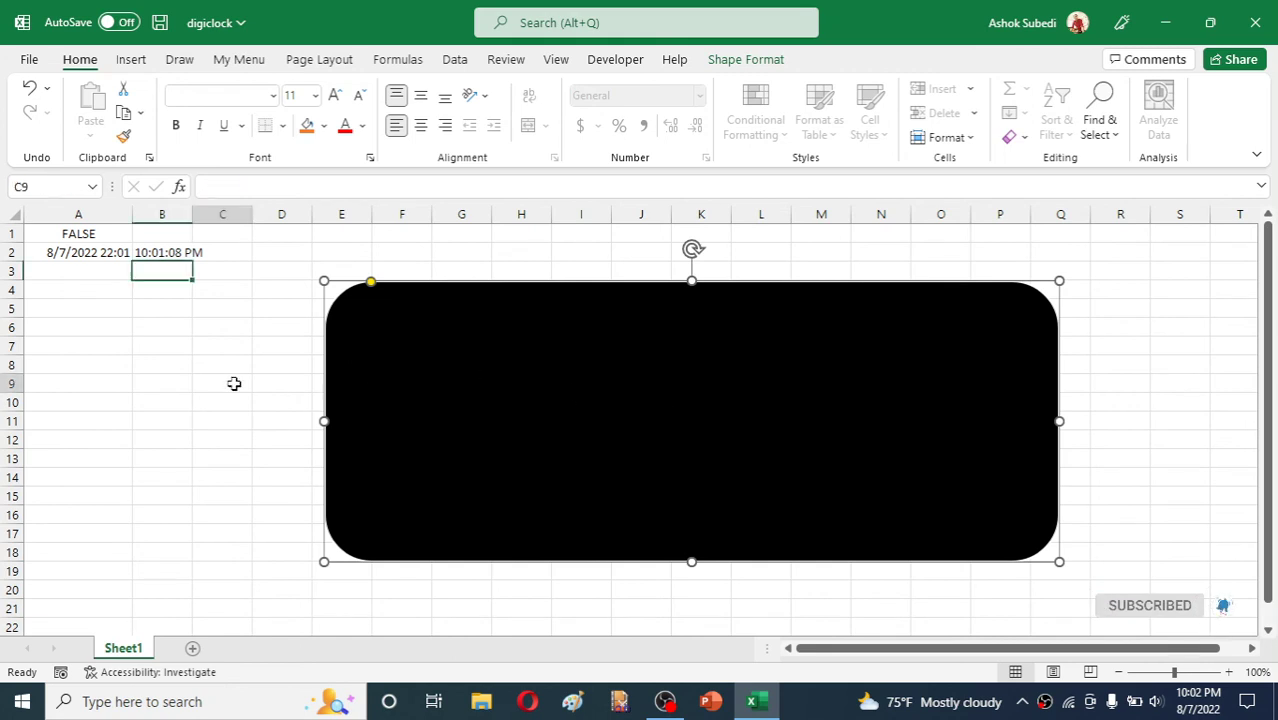
# Reselect the clock rectangle and set its font colour to yellow.
pyautogui.click(234, 382)
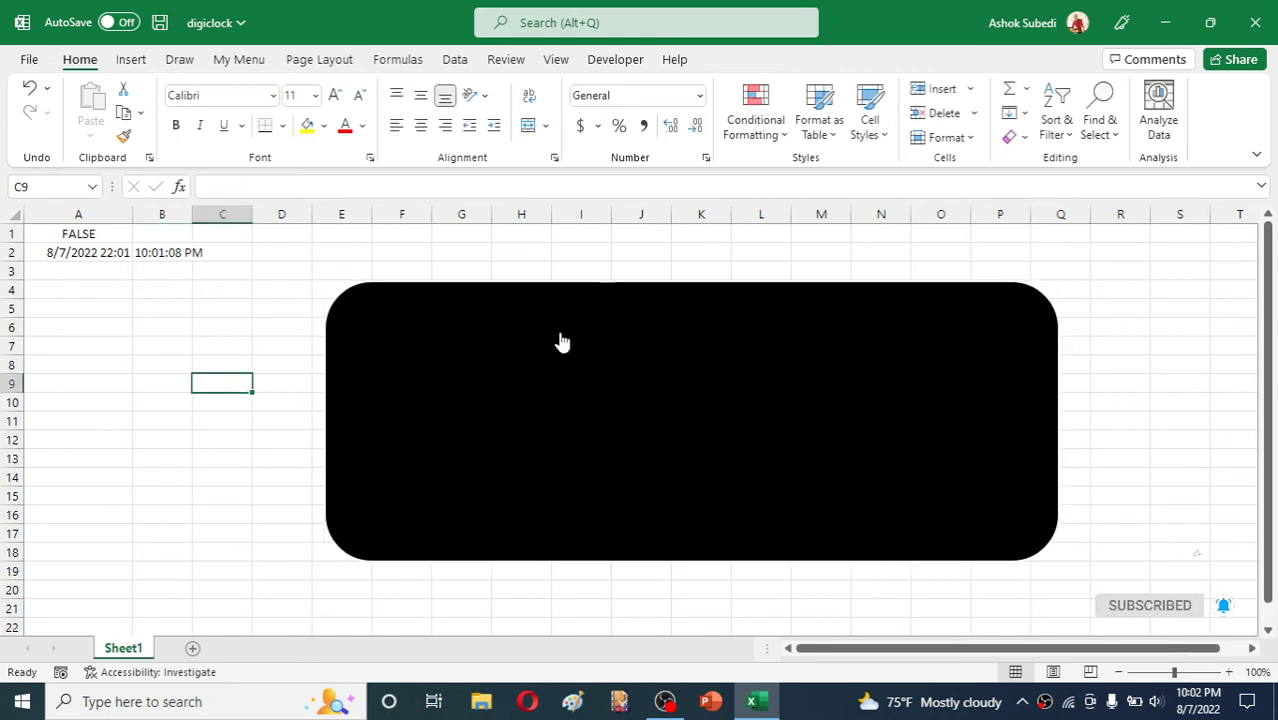
pyautogui.rightClick(408, 290)
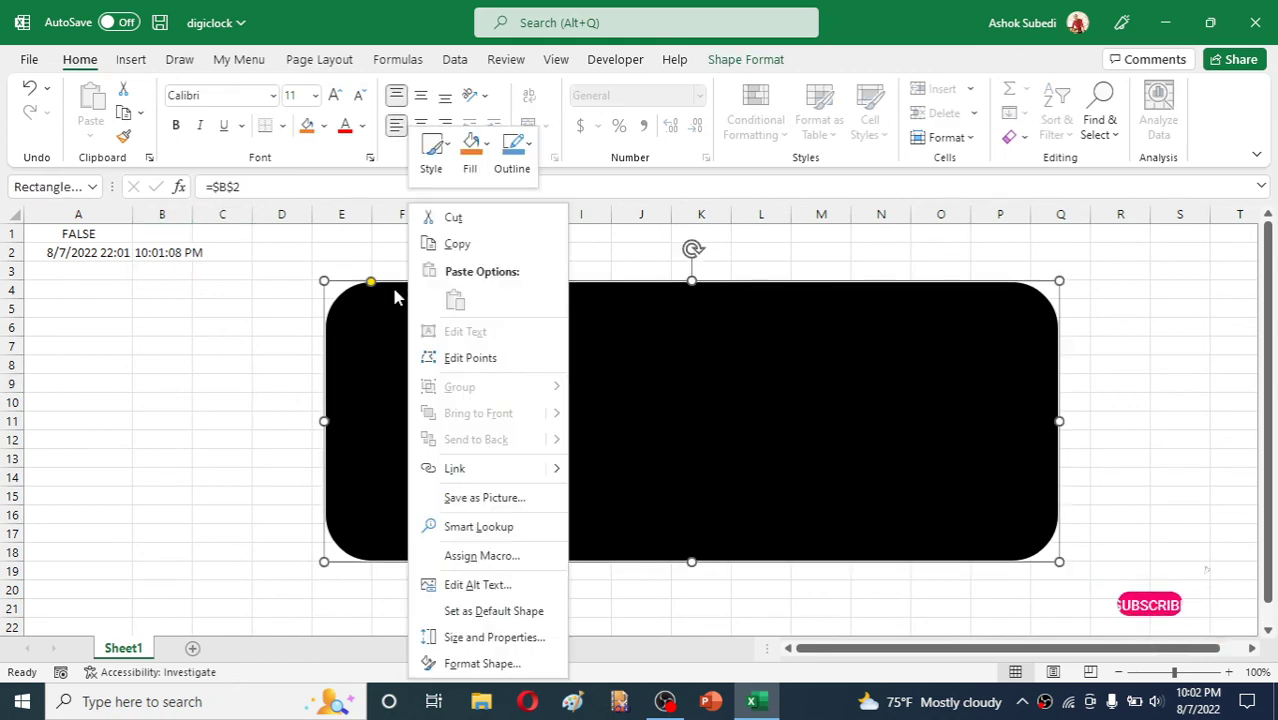
pyautogui.press('Escape')
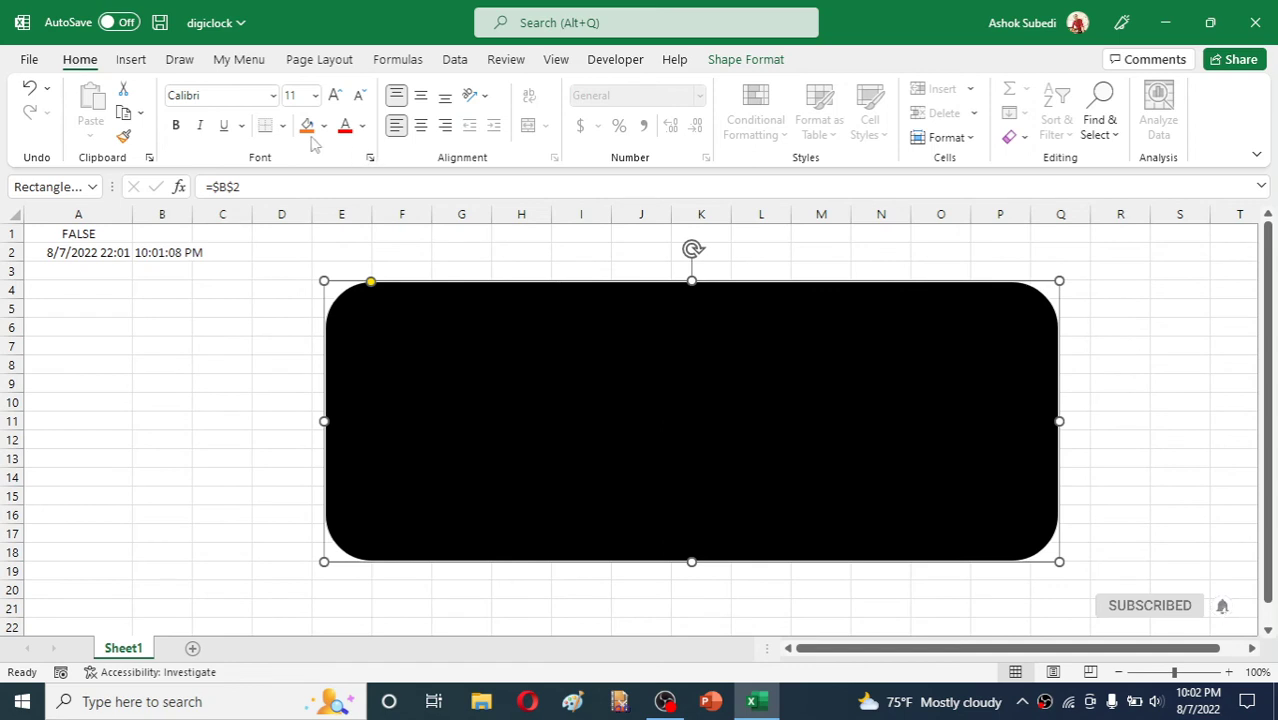
pyautogui.click(363, 126)
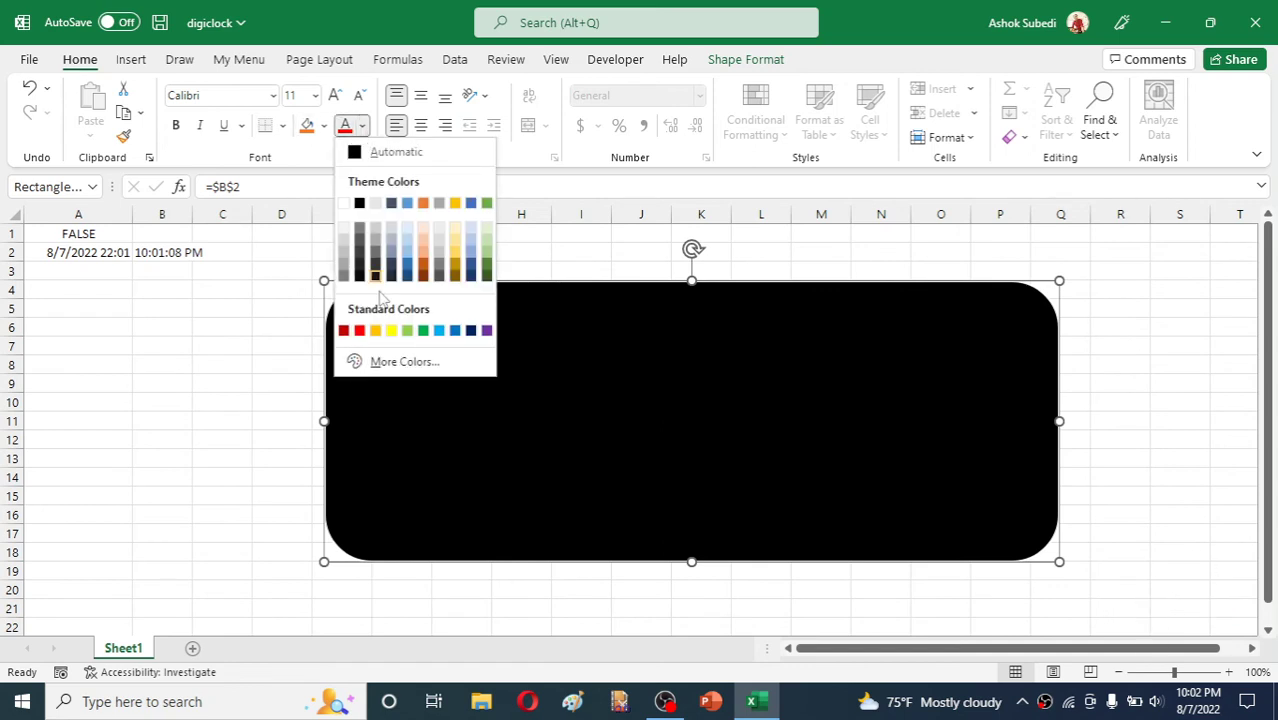
pyautogui.click(391, 331)
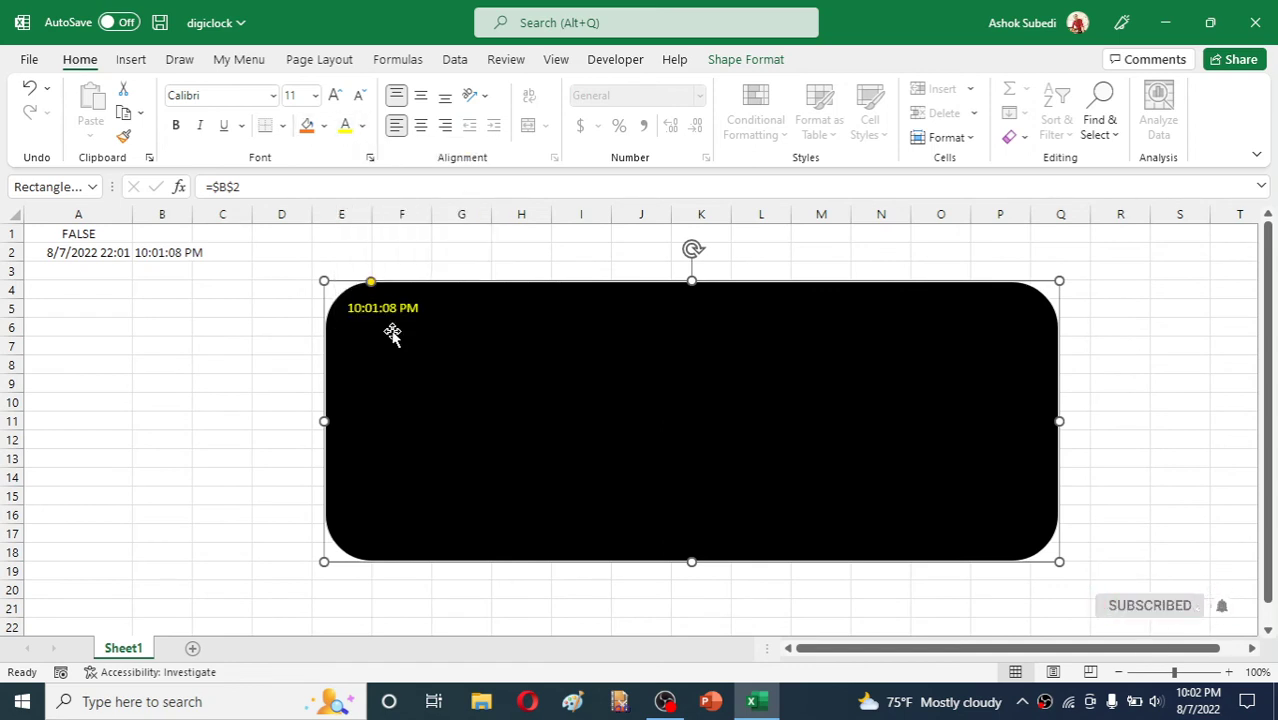
# Set the clock text to size 80, centred horizontally and vertically in the shape.
pyautogui.click(315, 95)
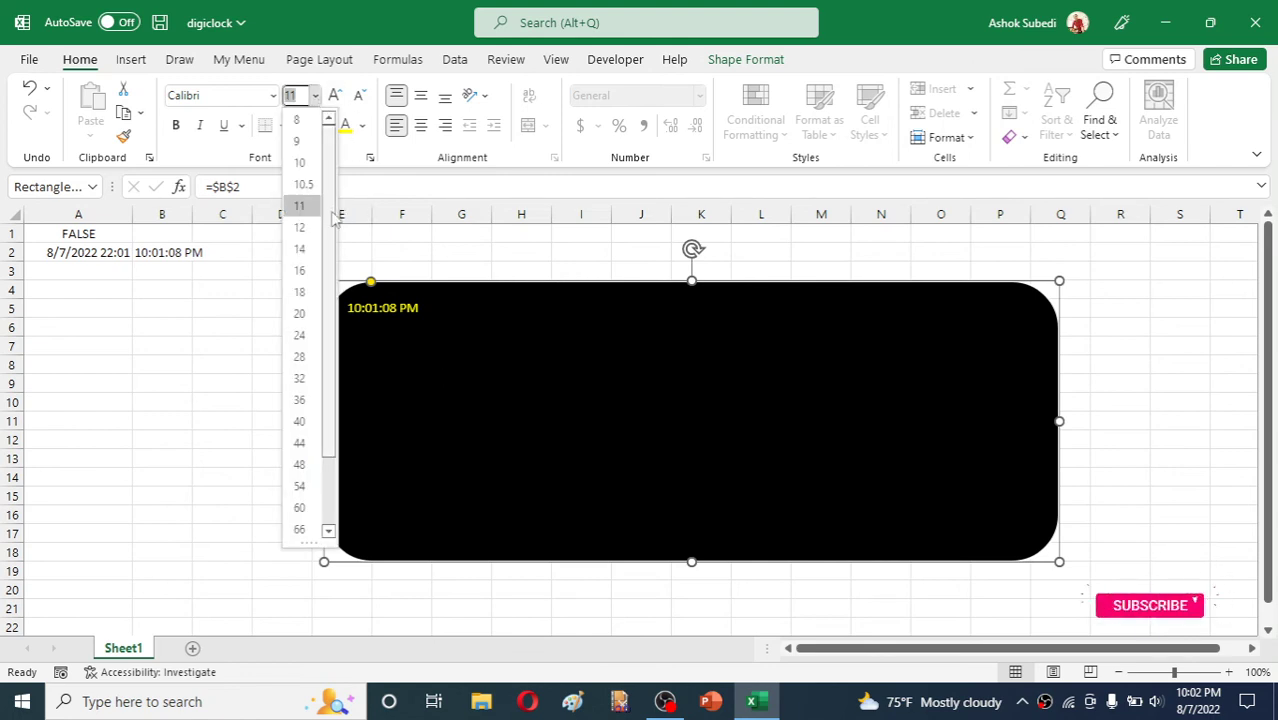
pyautogui.scroll(-2, 328, 250)
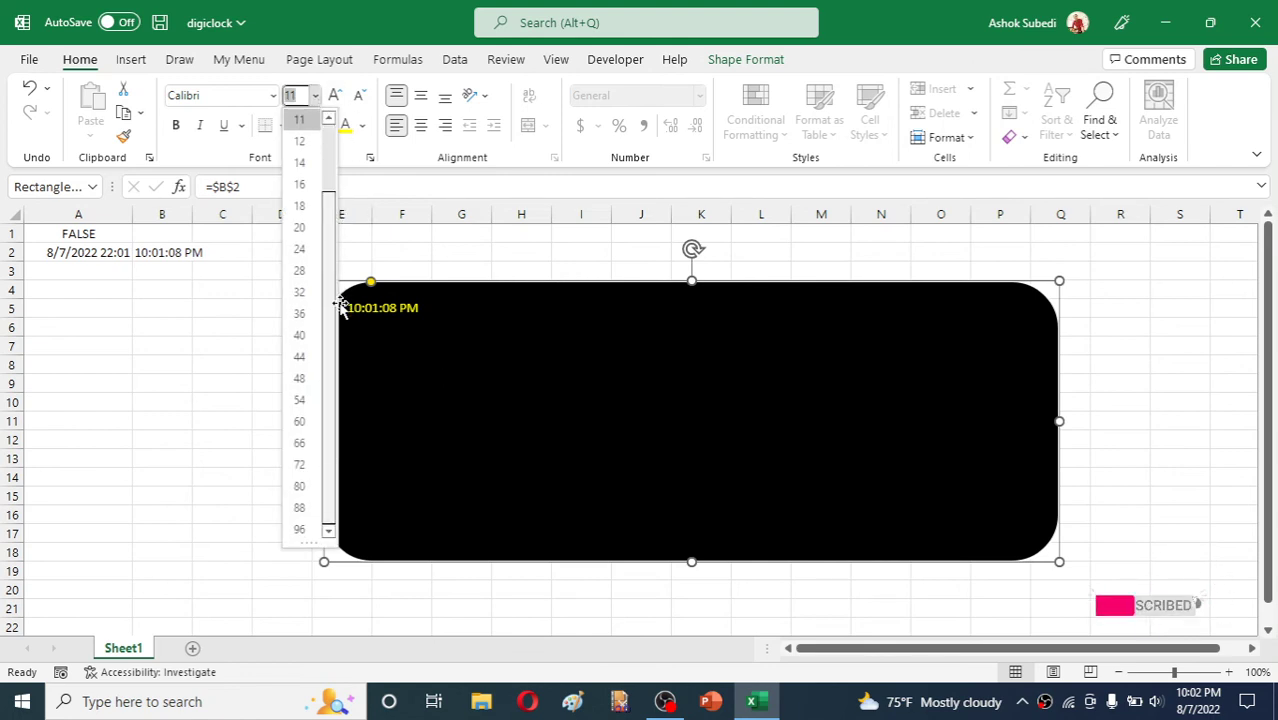
pyautogui.click(299, 486)
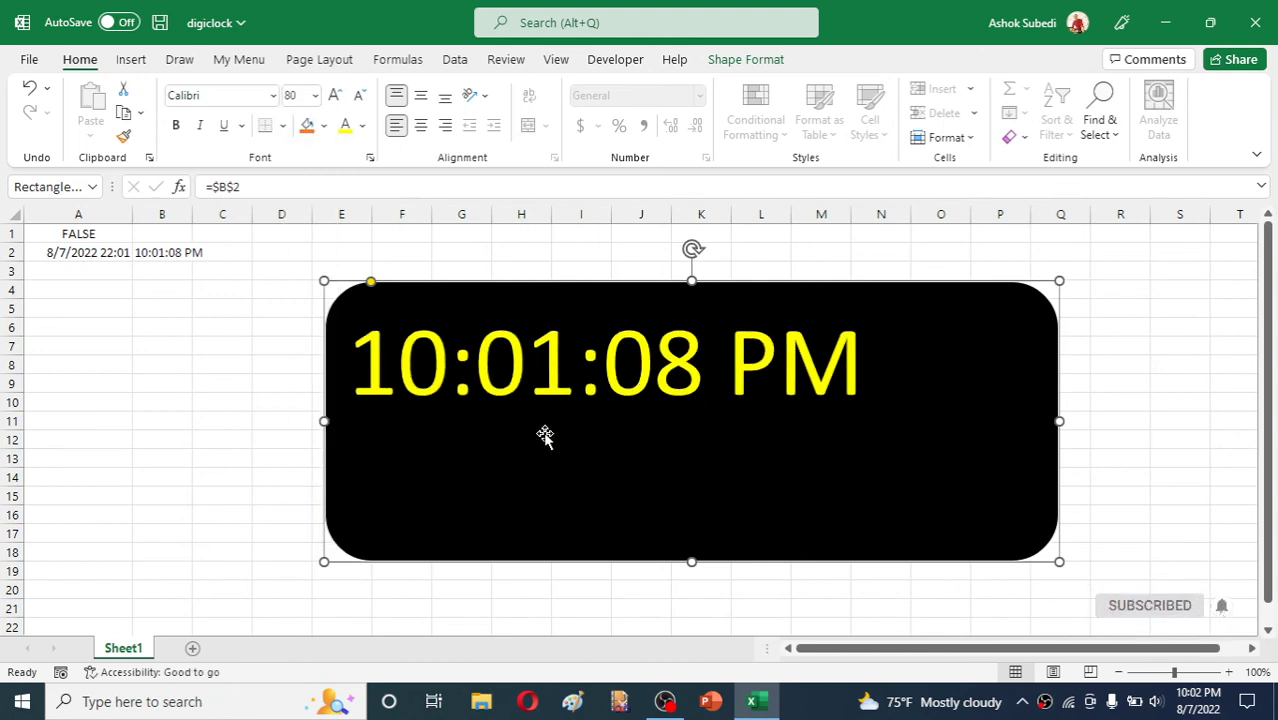
pyautogui.click(422, 127)
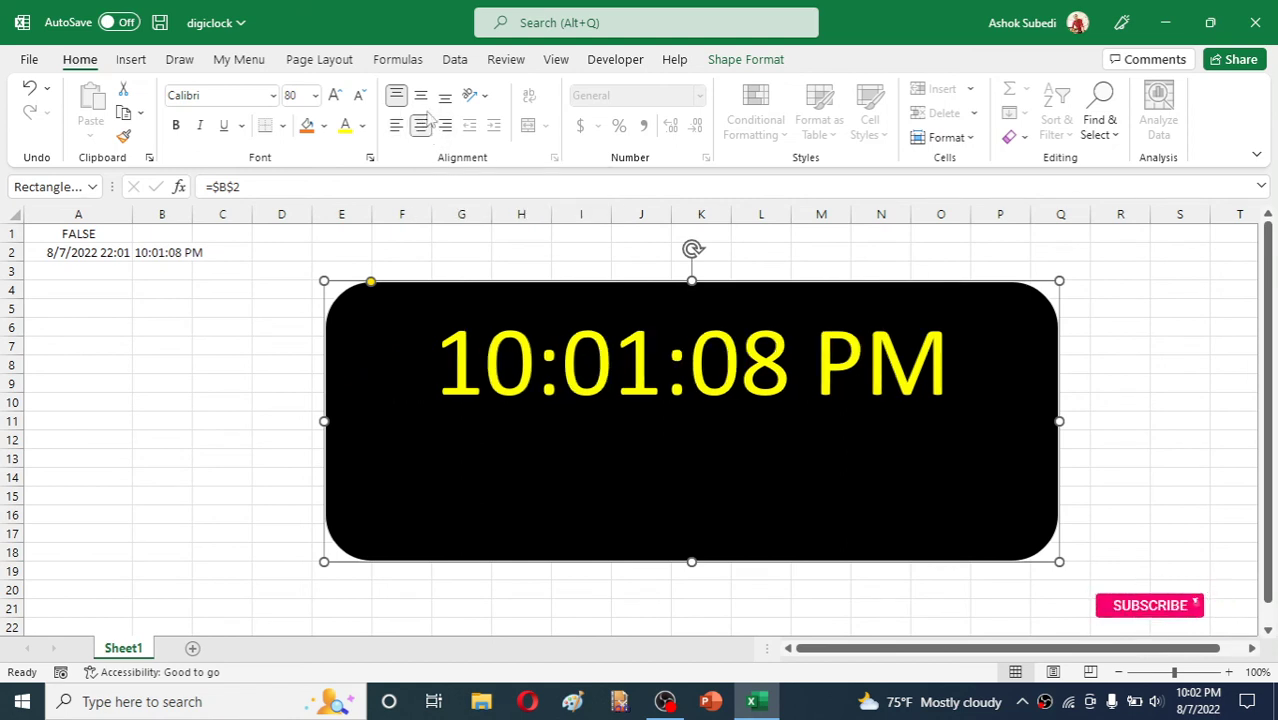
pyautogui.click(426, 103)
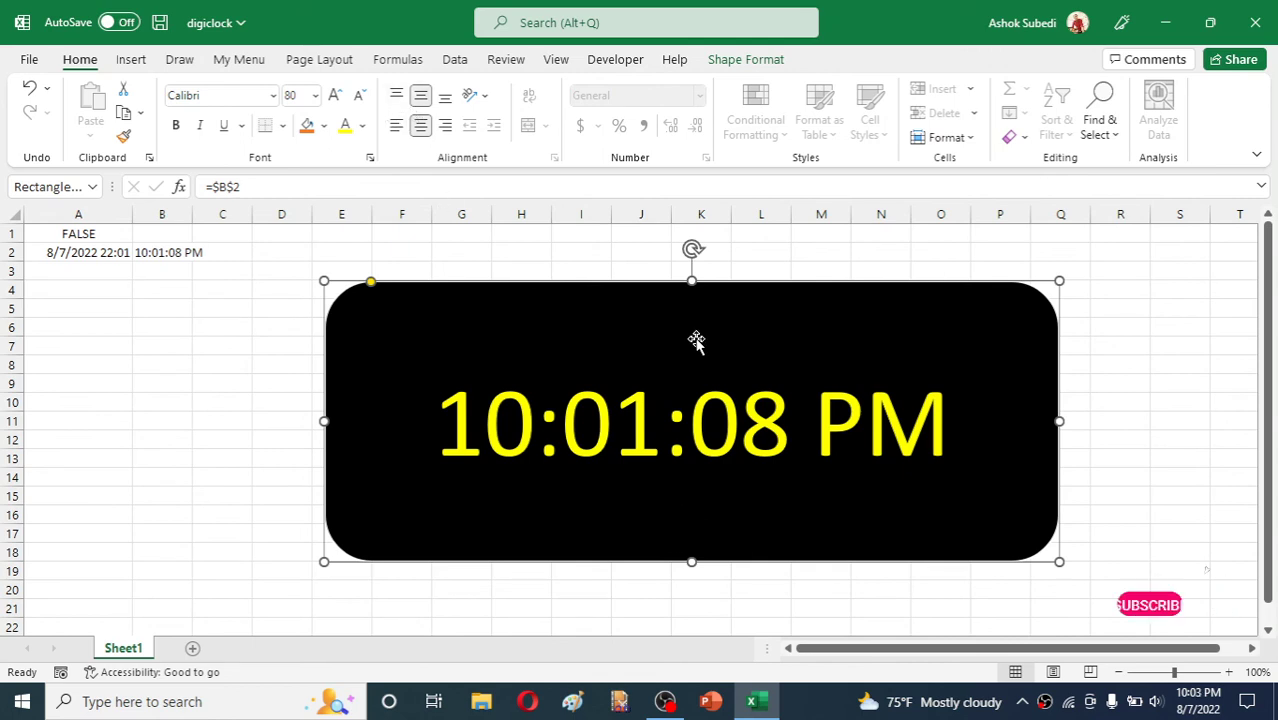
# Make the clock text bold in the Amasis MT Pro Black font.
pyautogui.click(177, 130)
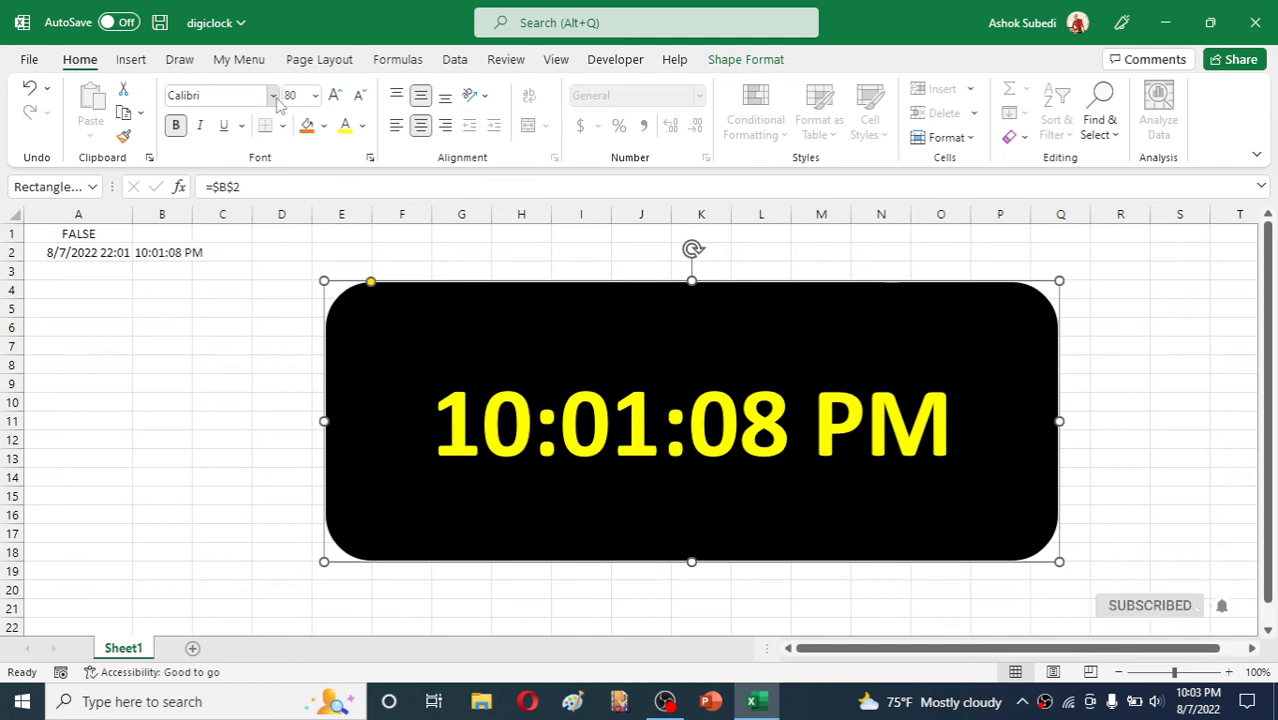
pyautogui.click(273, 96)
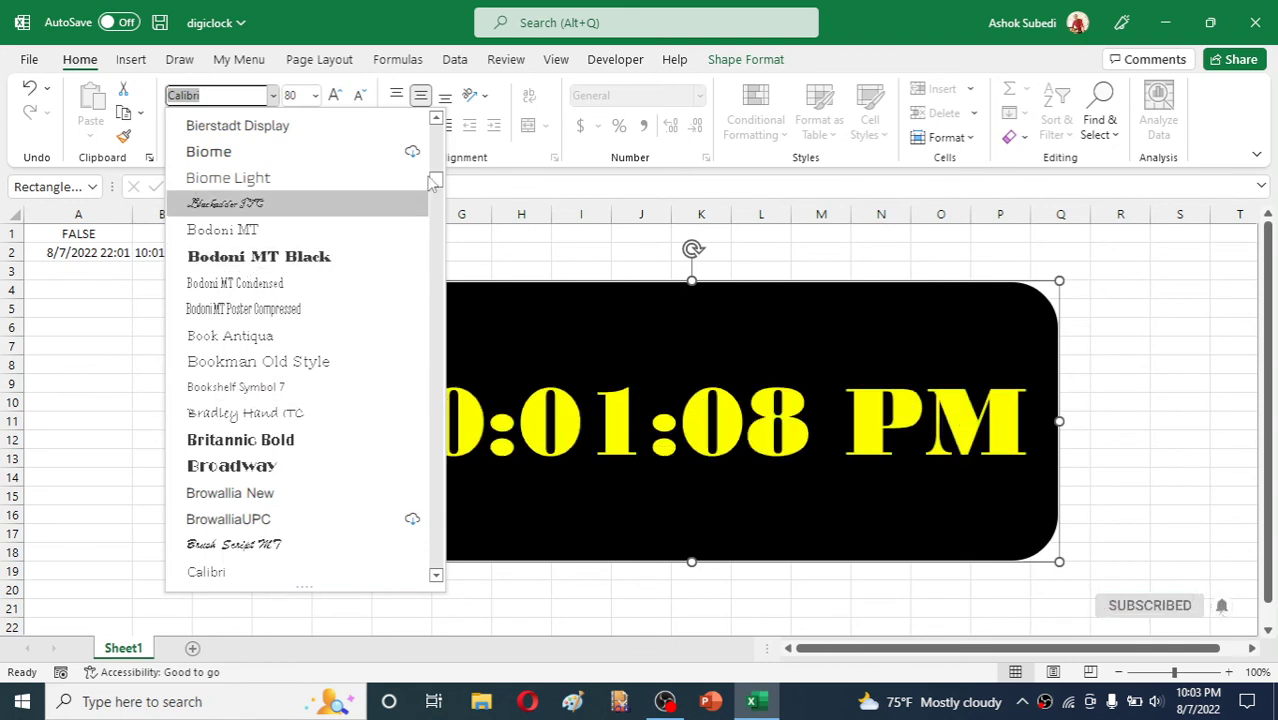
pyautogui.moveTo(437, 150); pyautogui.dragTo(437, 133)
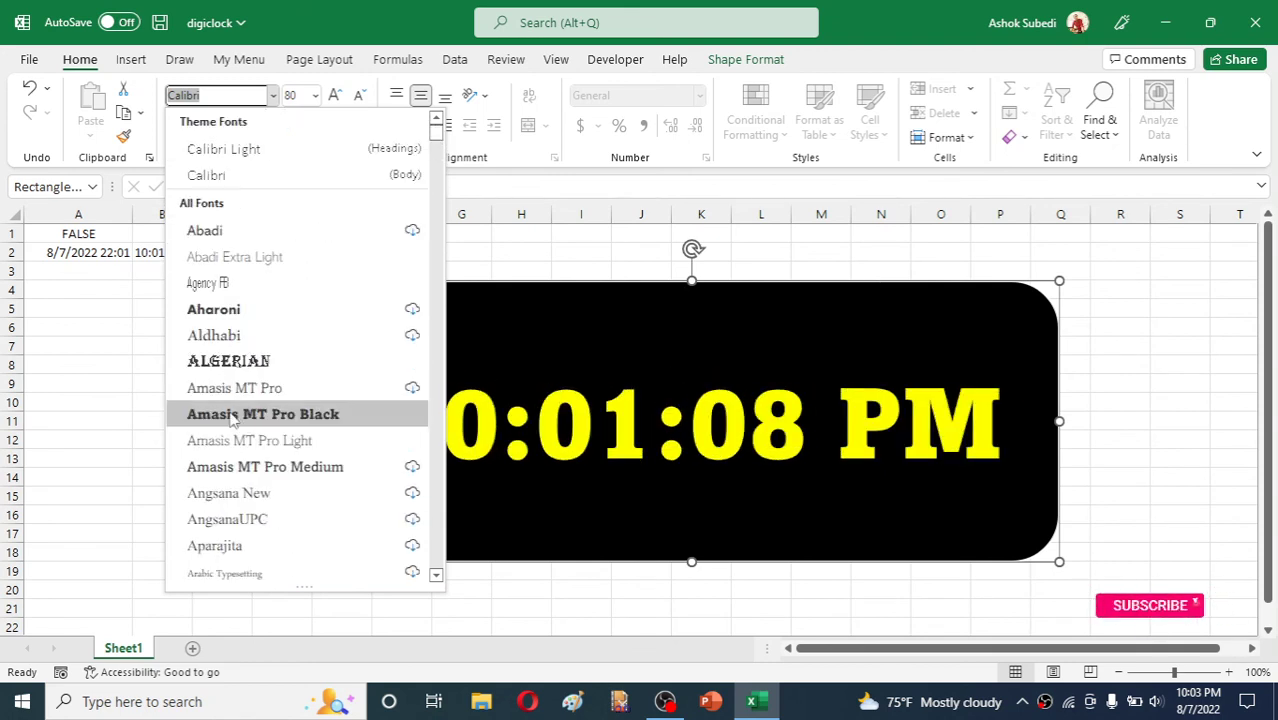
pyautogui.click(231, 414)
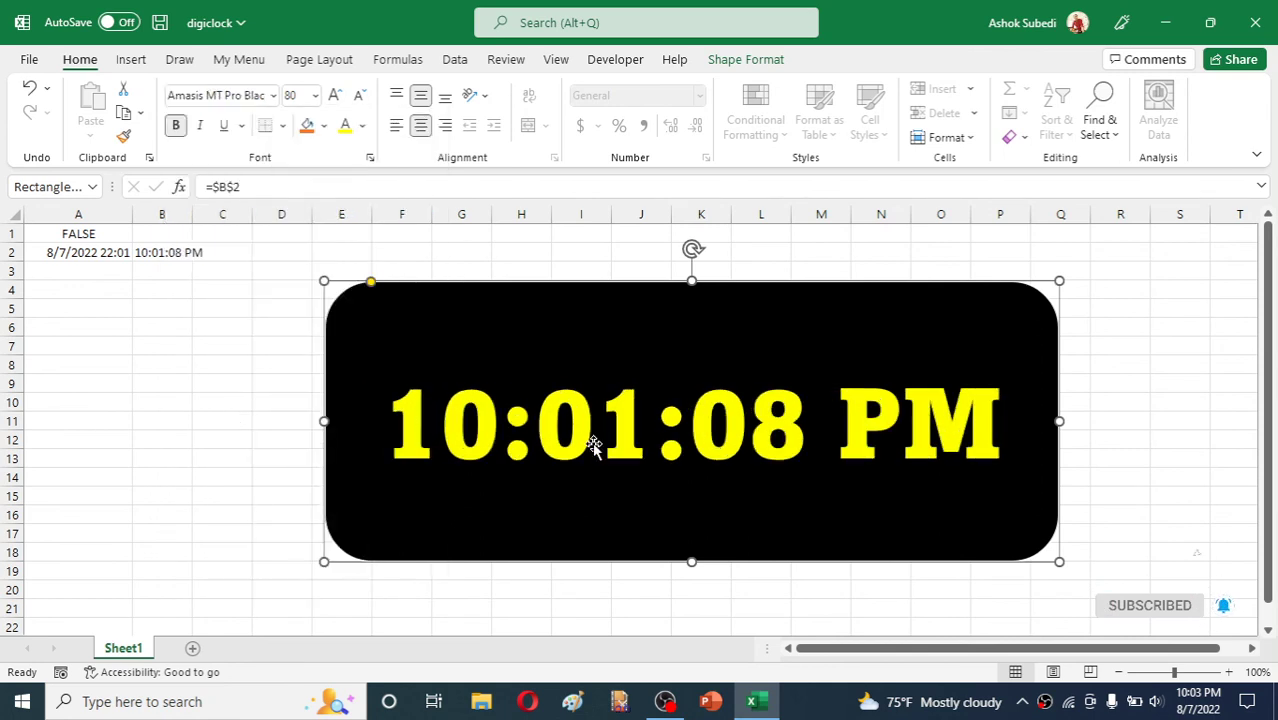
pyautogui.click(1133, 421)
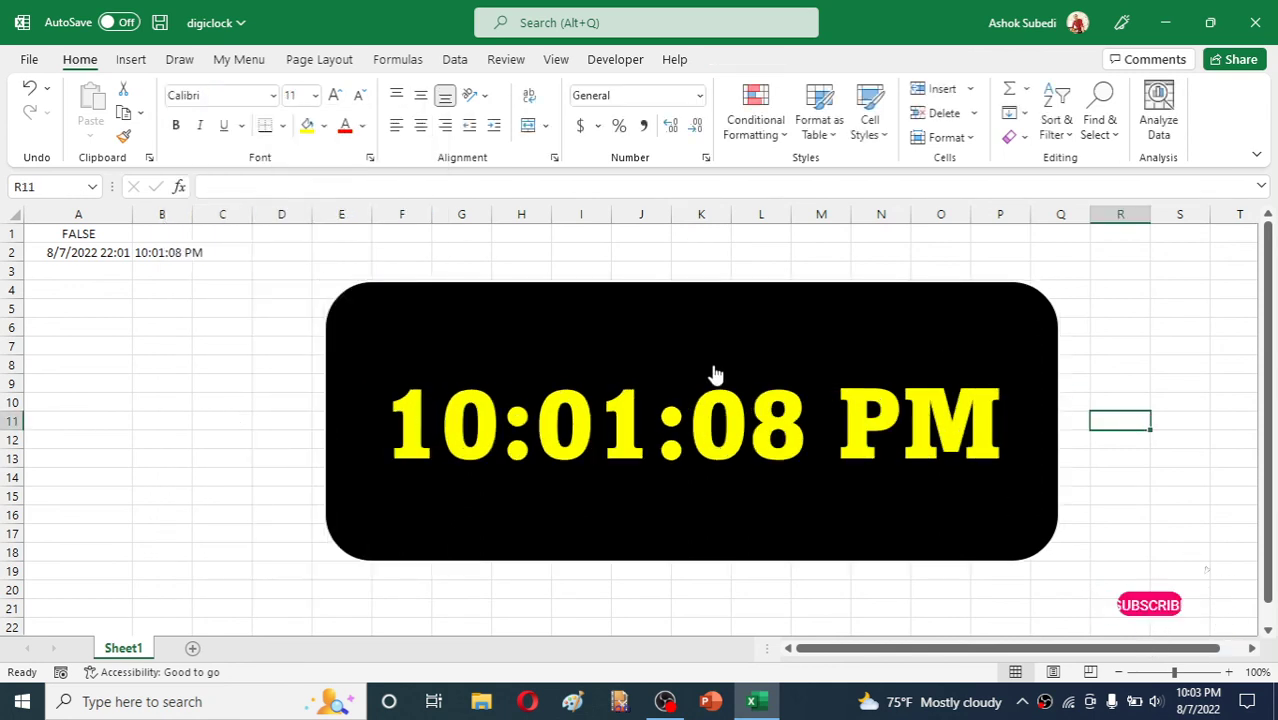
# Run the rectangle's macro so the clock ticks live, reading 10:03:47 PM with A1 TRUE.
pyautogui.click(736, 422)
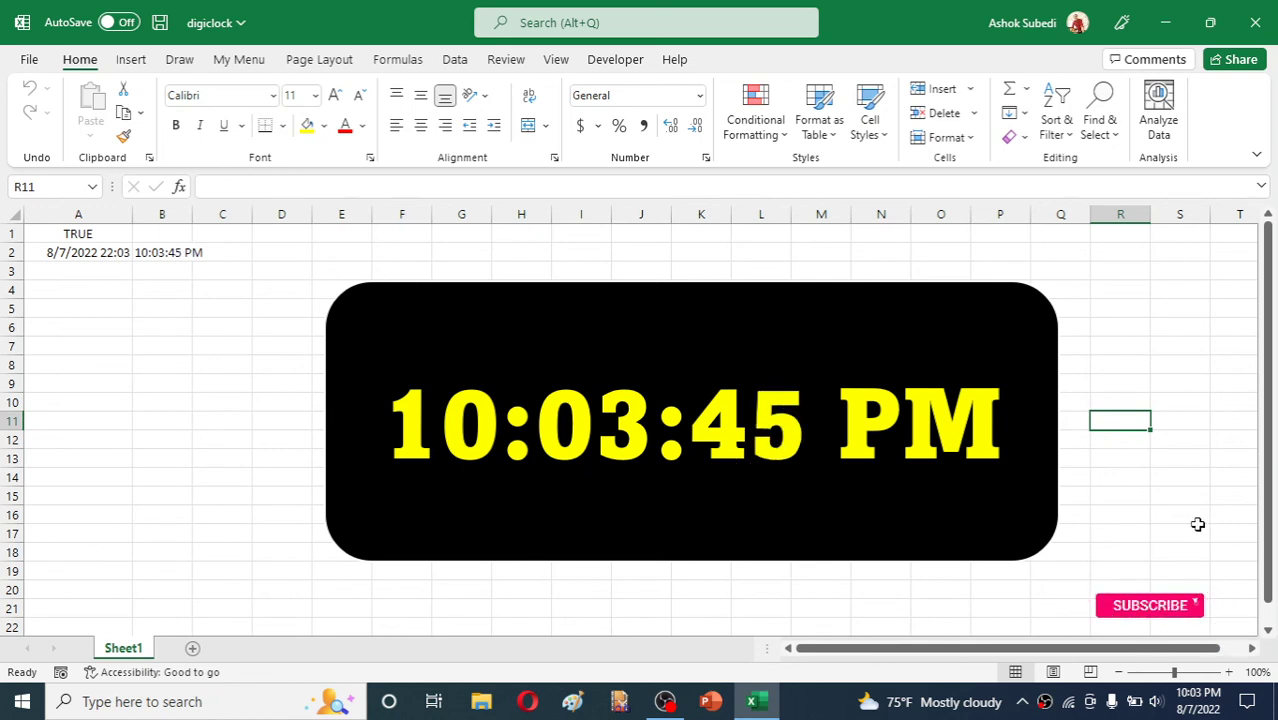
pyautogui.moveTo(1177, 708)
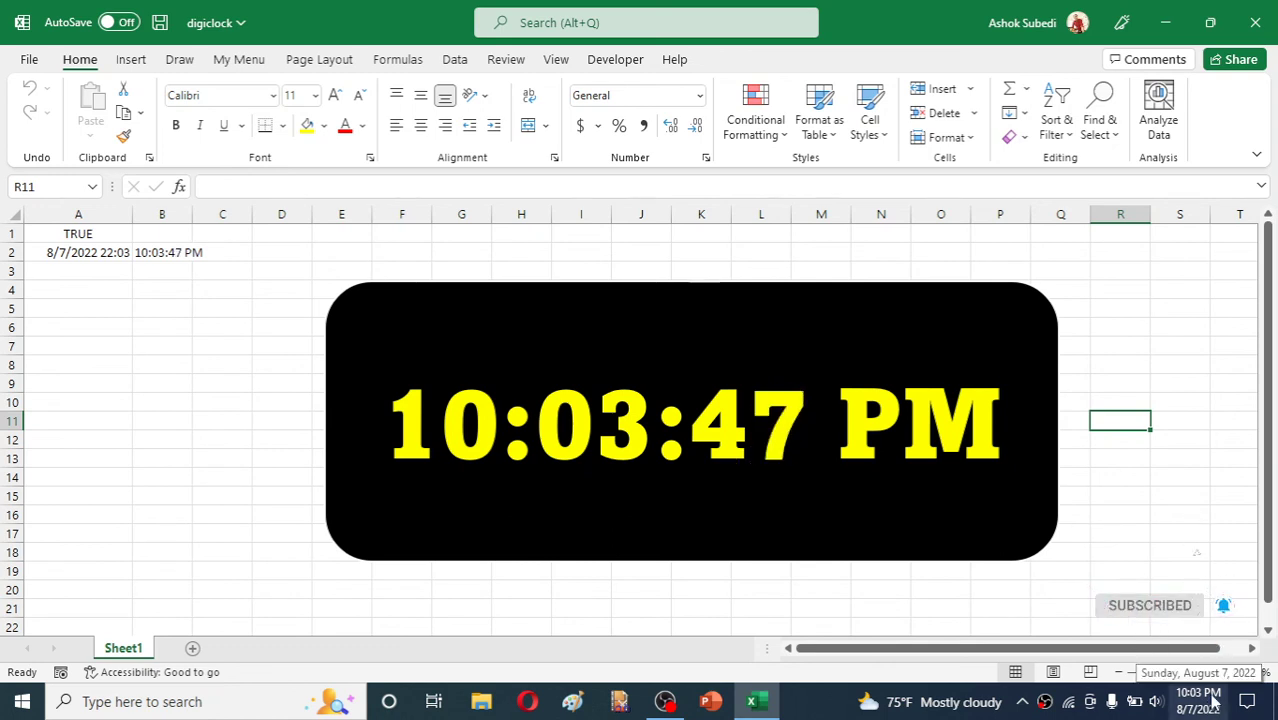